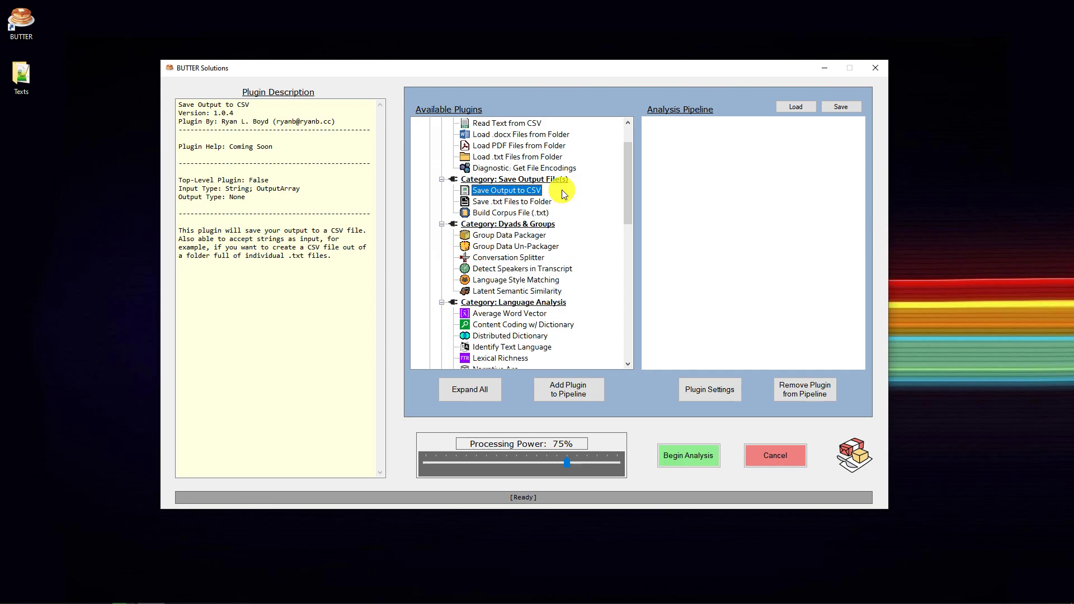
Highlight the String and OutputArray input types in the Save Output to CSV plugin description to examine what it accepts
{"action": "left_click", "coordinate": [317, 191]}
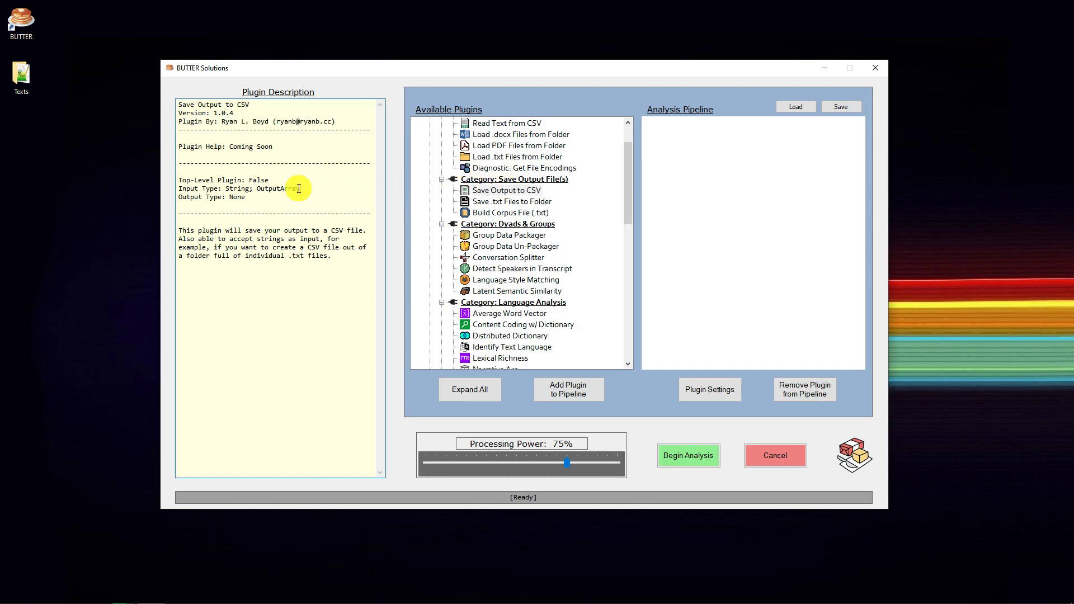
{"action": "double_click", "coordinate": [281, 189]}
{"action": "double_click", "coordinate": [238, 188]}
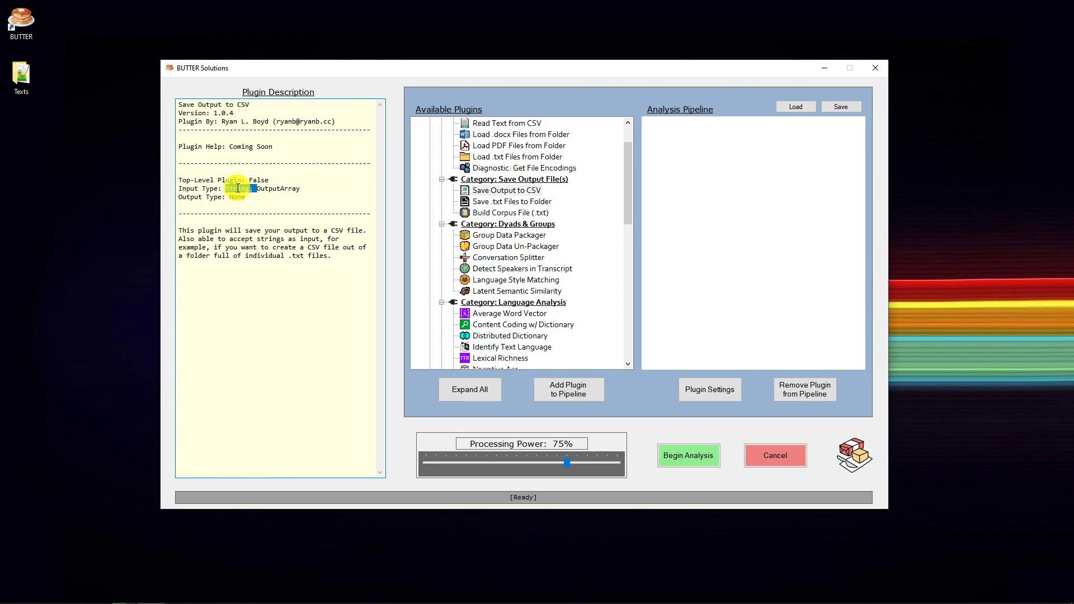
{"action": "double_click", "coordinate": [284, 188]}
{"action": "left_click", "coordinate": [245, 187]}
{"action": "double_click", "coordinate": [245, 188]}
{"action": "double_click", "coordinate": [287, 189]}
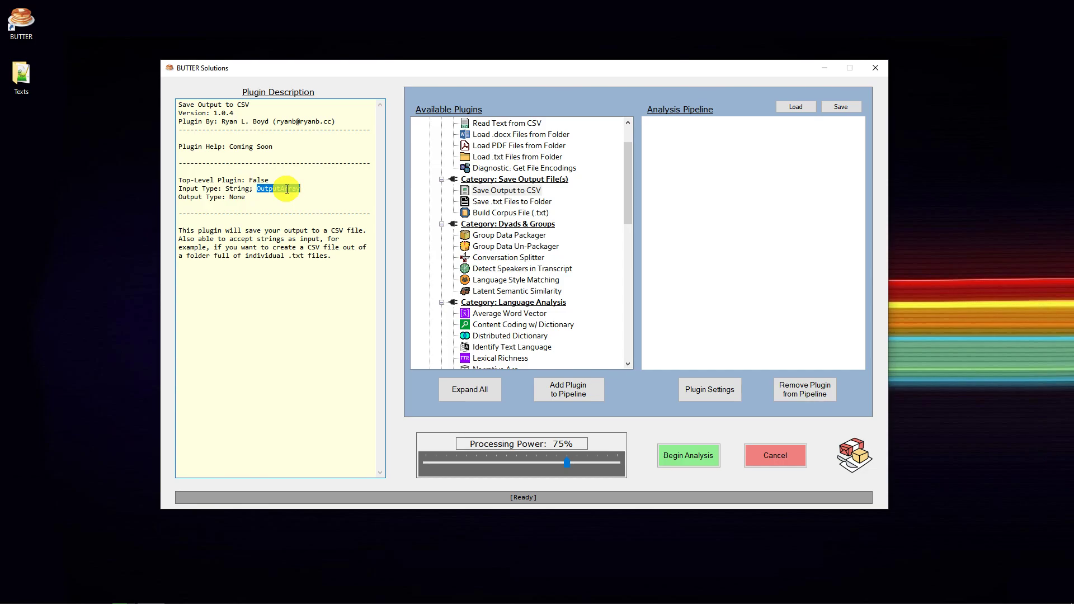
{"action": "left_click", "coordinate": [289, 189]}
{"action": "double_click", "coordinate": [290, 189]}
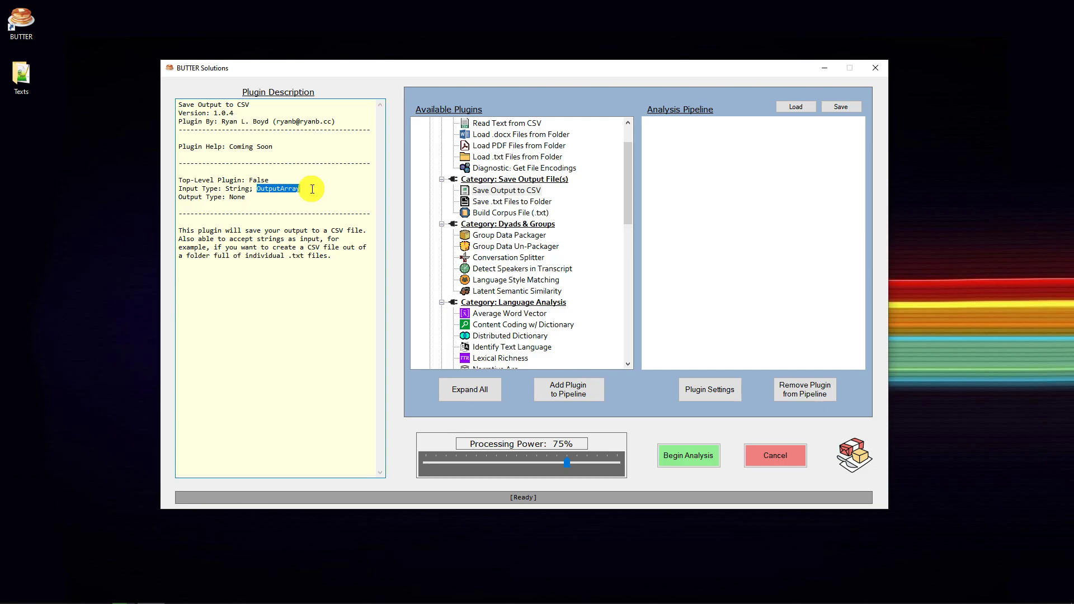
Compare the input and output types of Average Word Vector, Content Coding w/ Dictionary and Readability Metrics with those of Save Output to CSV
{"action": "left_click_drag", "start_coordinate": [624, 182], "coordinate": [625, 223]}
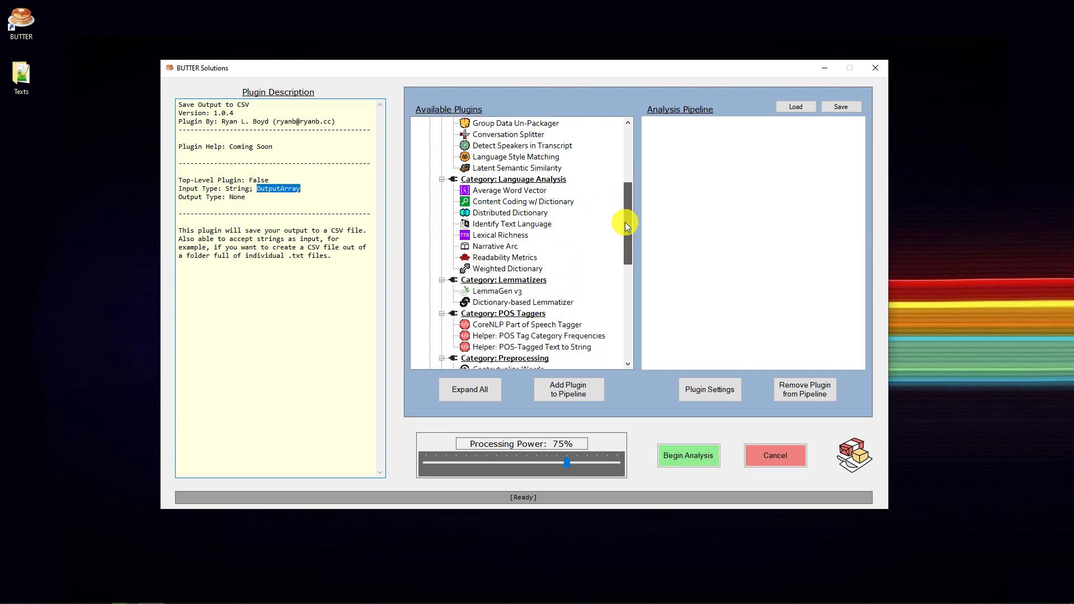
{"action": "left_click", "coordinate": [512, 191]}
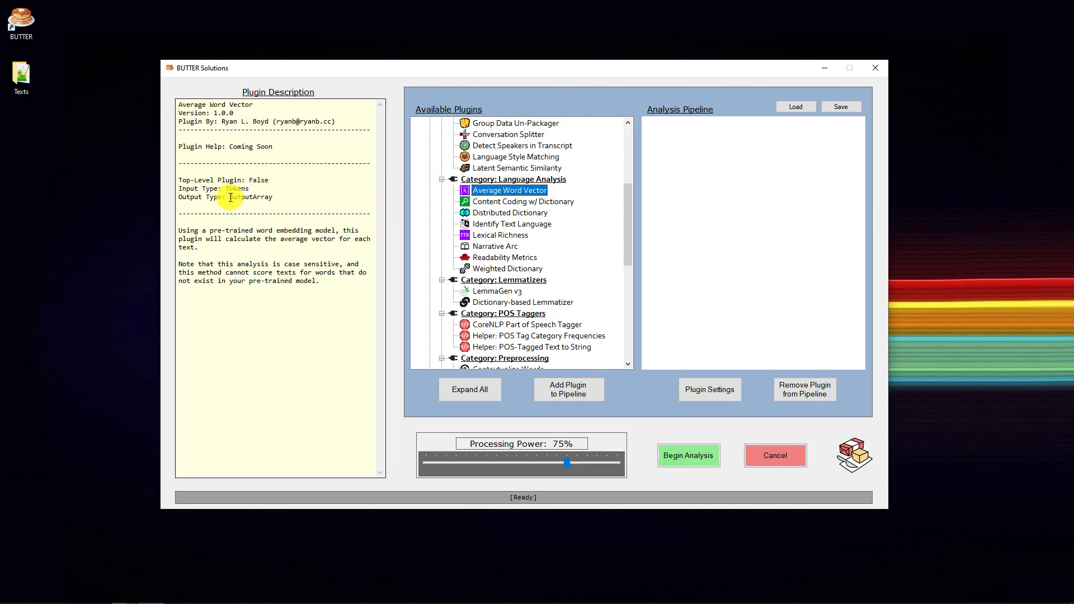
{"action": "left_click", "coordinate": [509, 202]}
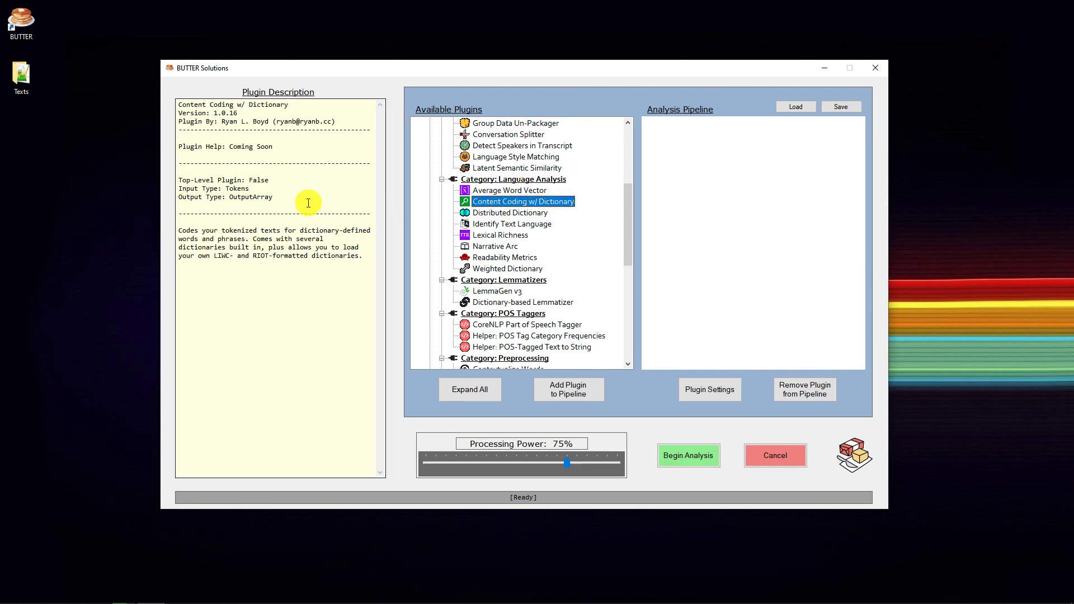
{"action": "left_click", "coordinate": [501, 258]}
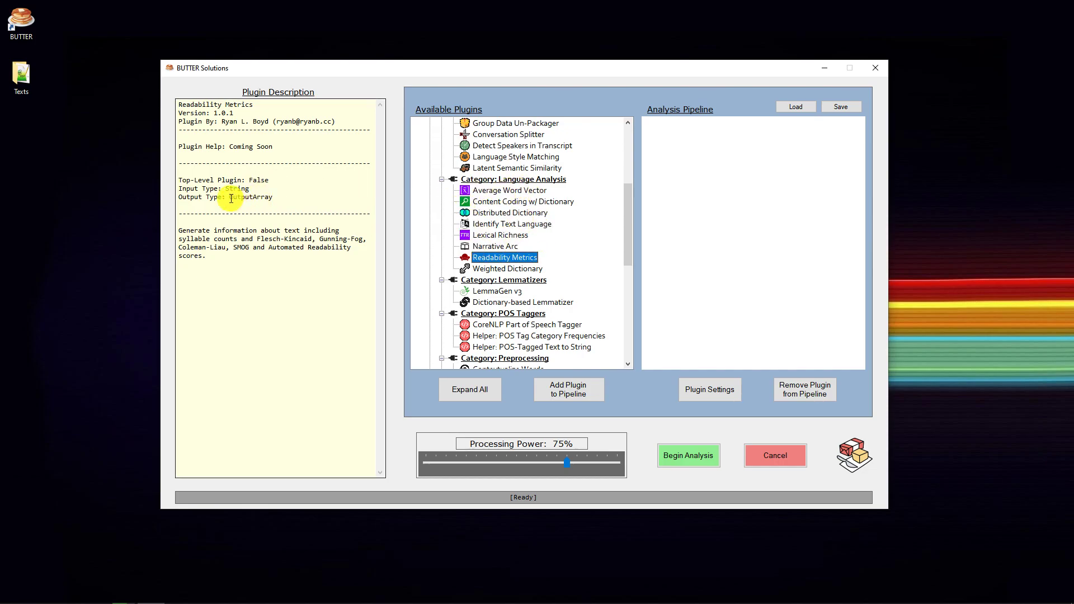
{"action": "left_click_drag", "start_coordinate": [230, 198], "coordinate": [277, 198]}
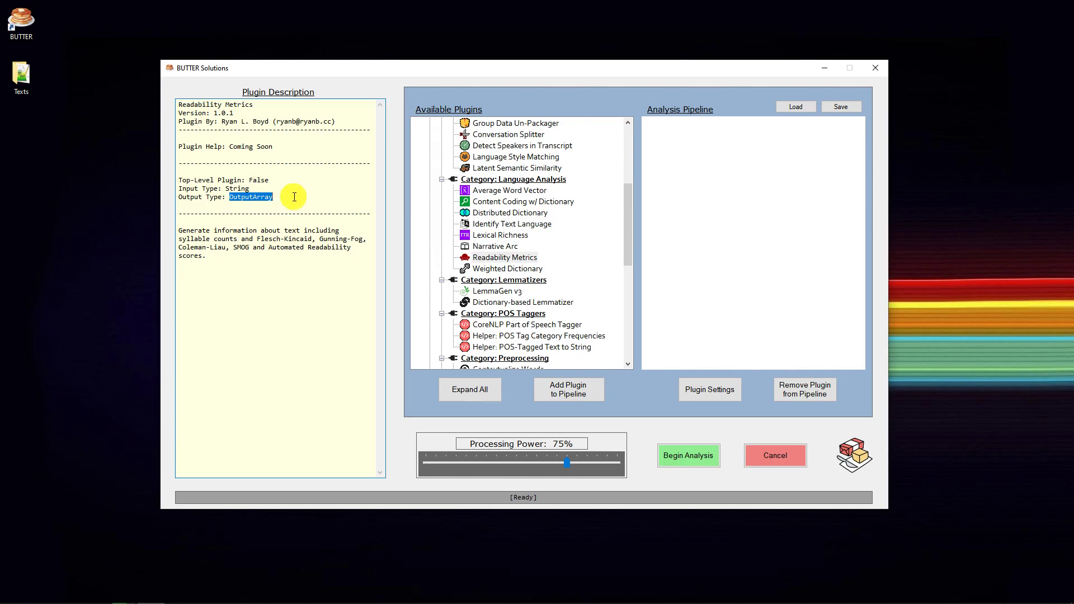
{"action": "scroll", "coordinate": [565, 253], "scroll_direction": "up", "scroll_amount": 1}
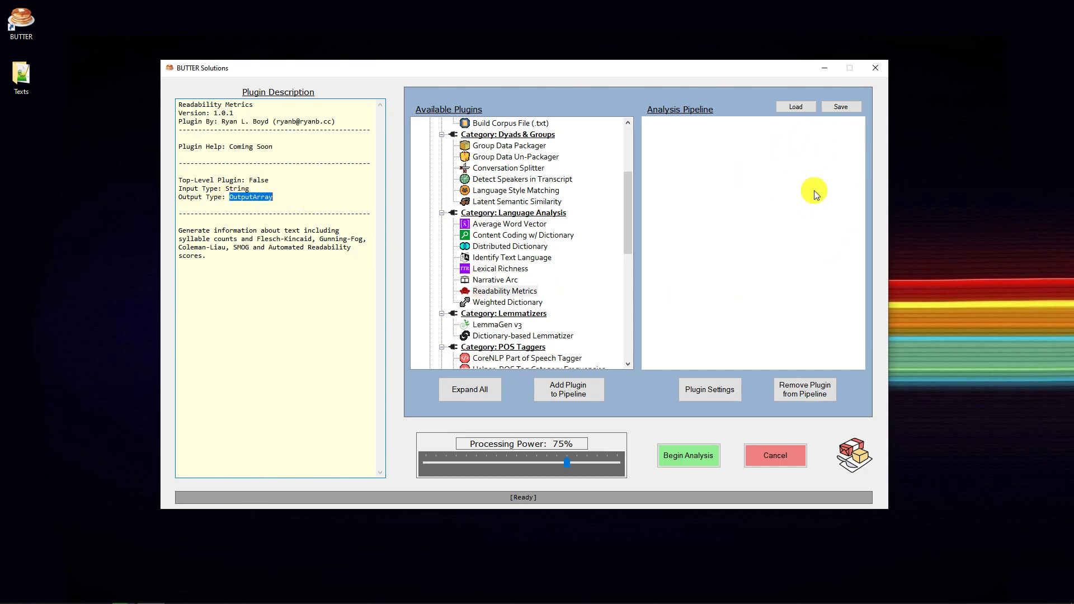
{"action": "left_click_drag", "start_coordinate": [629, 195], "coordinate": [586, 162]}
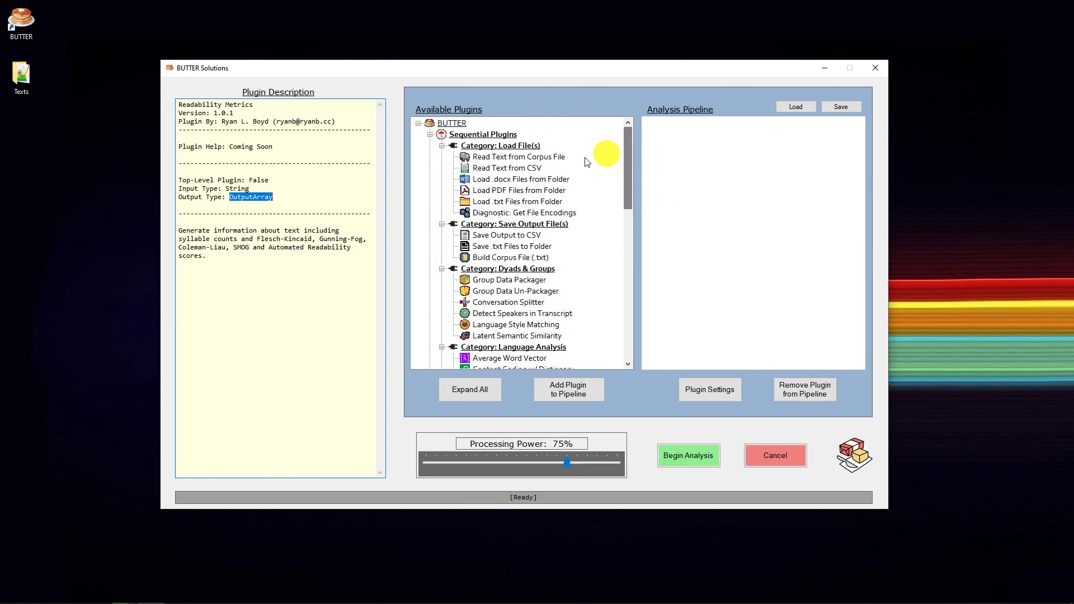
{"action": "left_click", "coordinate": [520, 235]}
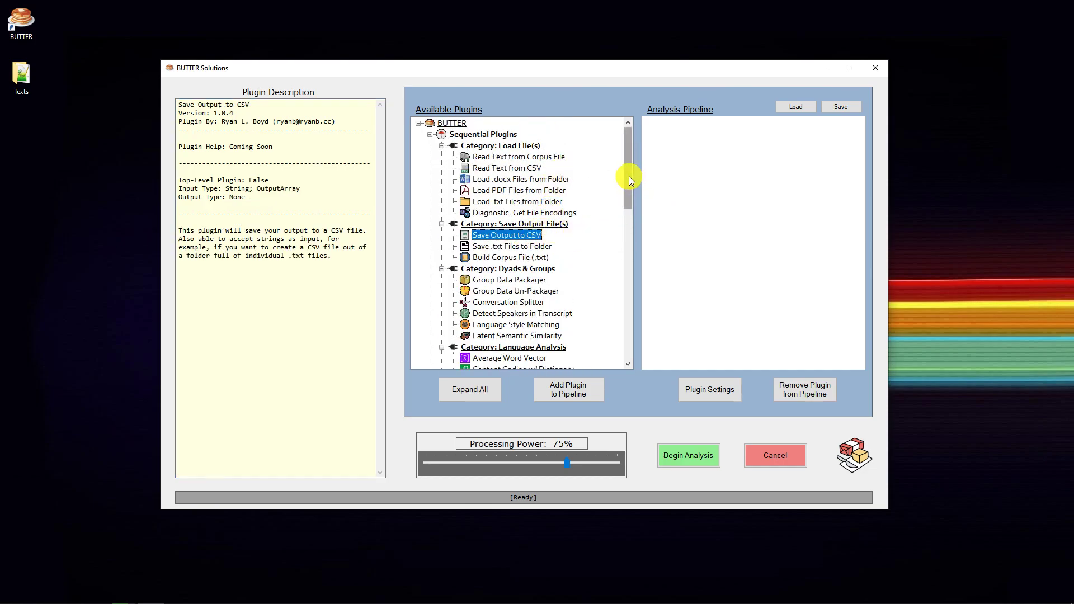
Switch to the Texts window in File Explorer and inspect the text files inside the TED - en folder
{"action": "left_click_drag", "start_coordinate": [1073, 109], "coordinate": [454, 108]}
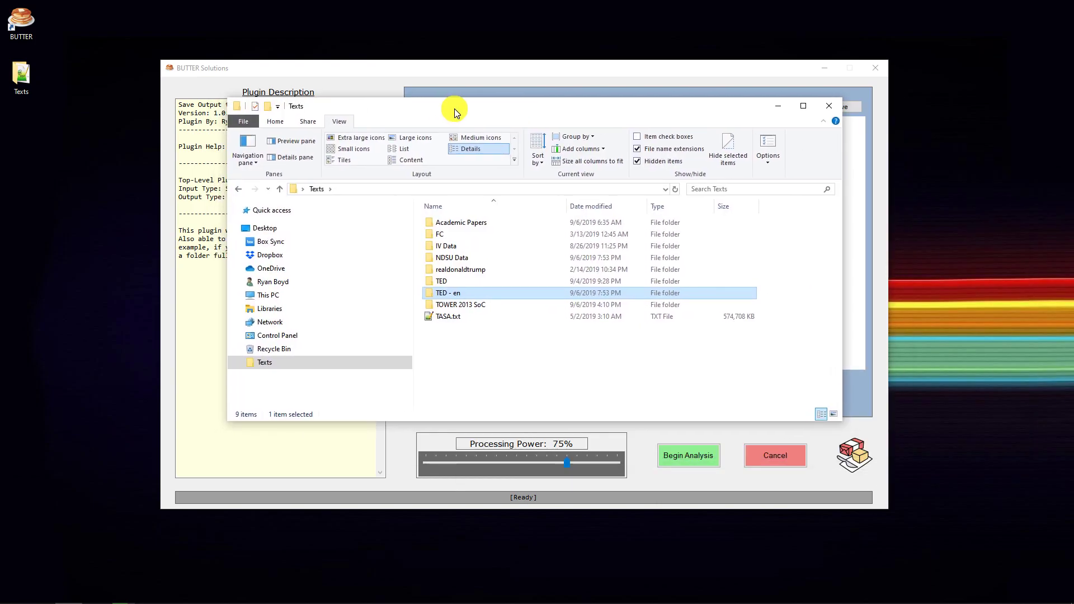
{"action": "double_click", "coordinate": [447, 293]}
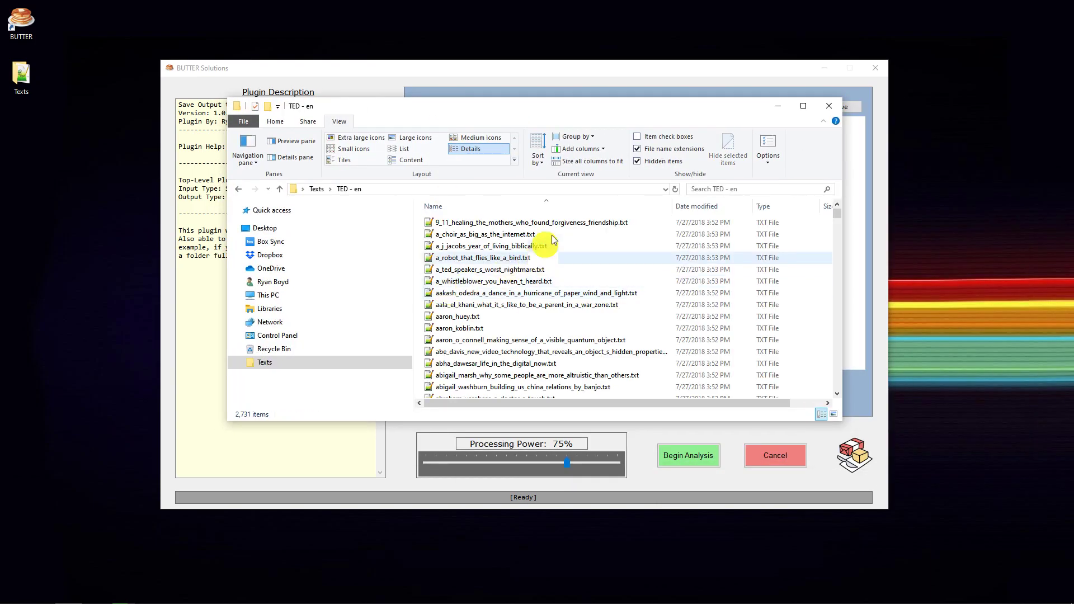
{"action": "left_click", "coordinate": [484, 257]}
{"action": "left_click", "coordinate": [532, 294]}
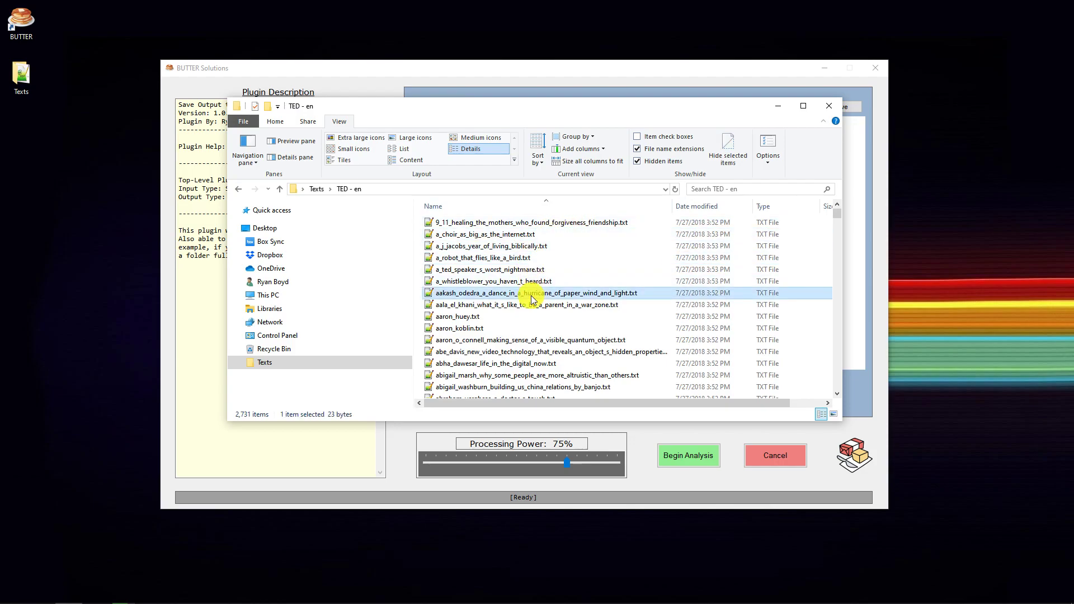
{"action": "left_click", "coordinate": [238, 188]}
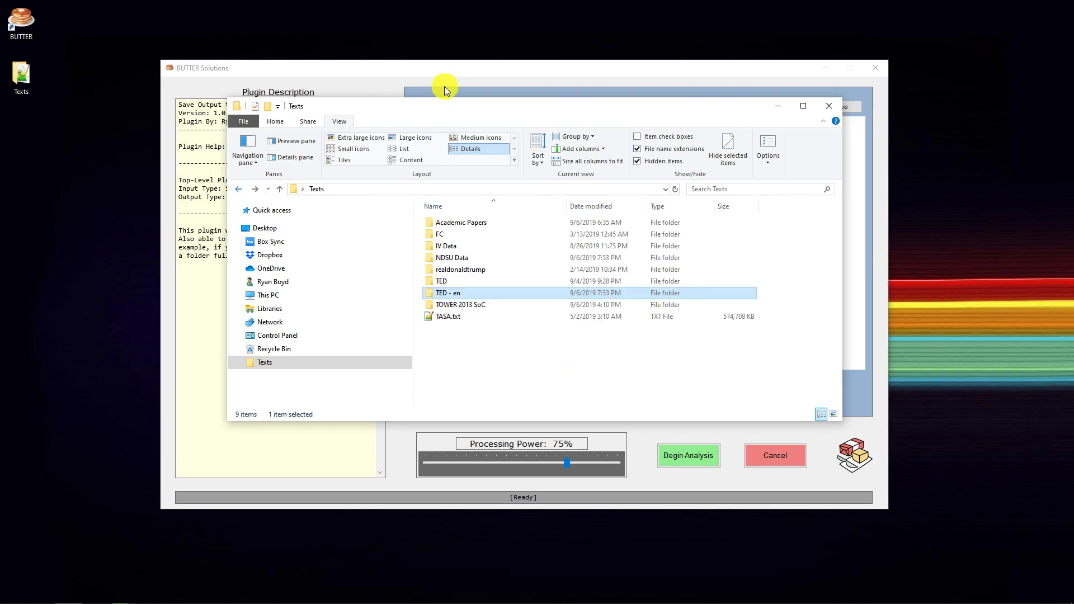
{"action": "left_click_drag", "start_coordinate": [418, 111], "coordinate": [1073, 185]}
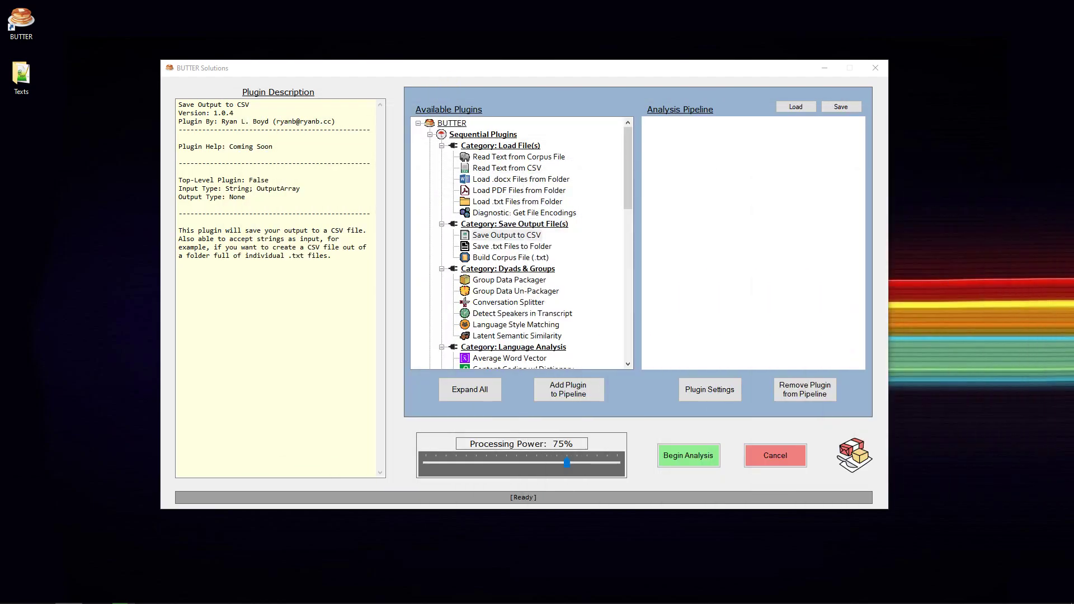
Add the Load .txt Files from Folder plugin as the top level of the analysis pipeline
{"action": "left_click", "coordinate": [630, 181]}
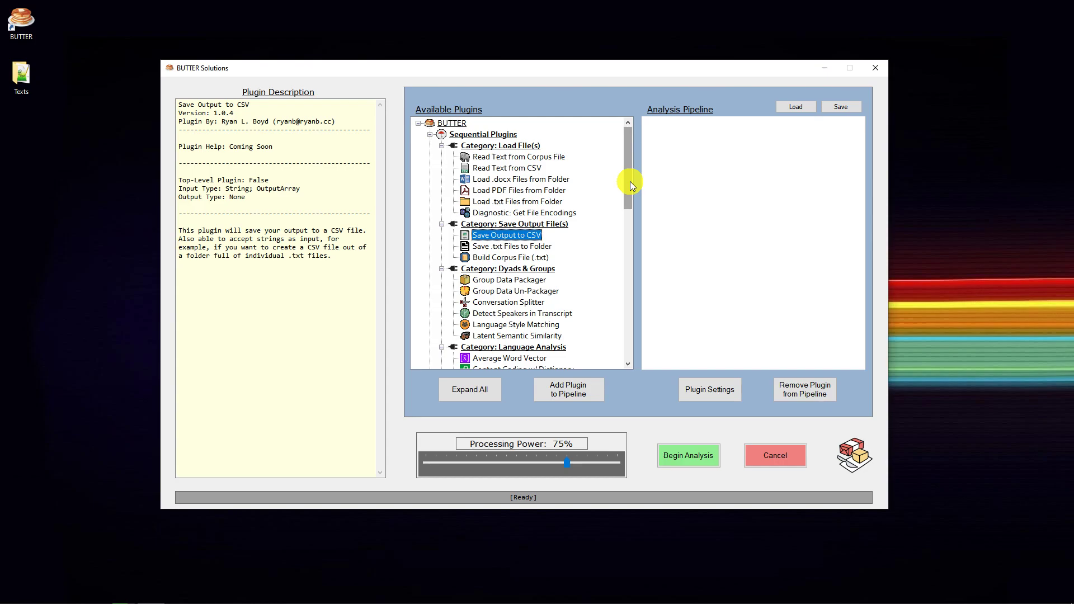
{"action": "left_click_drag", "start_coordinate": [630, 182], "coordinate": [632, 182]}
{"action": "left_click", "coordinate": [523, 201]}
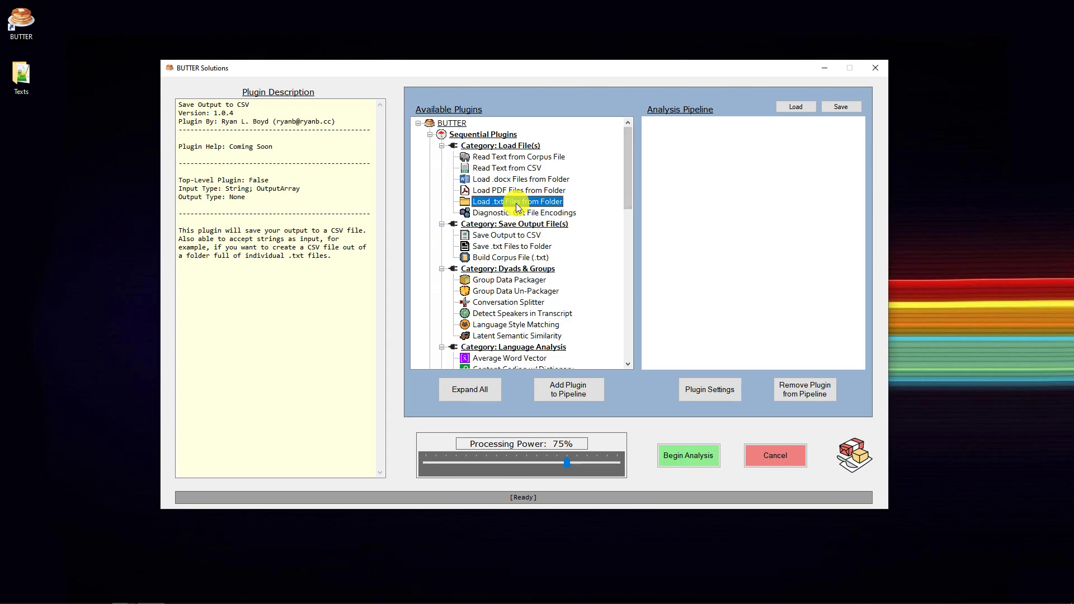
{"action": "left_click", "coordinate": [566, 395]}
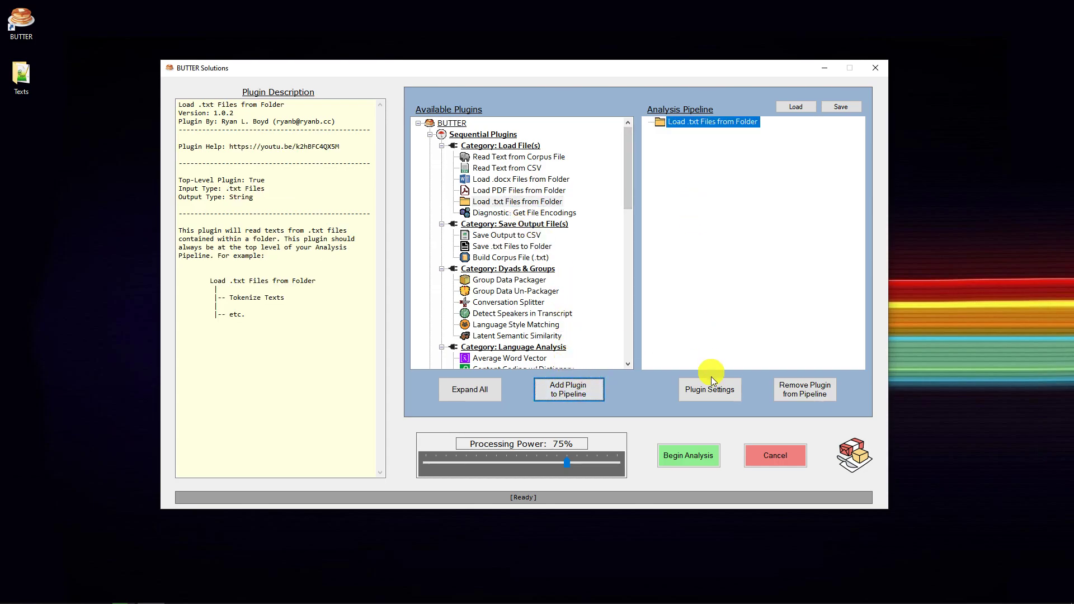
Set the source folder of the Load .txt Files from Folder plugin to Desktop\Texts\TED - en
{"action": "left_click", "coordinate": [716, 391]}
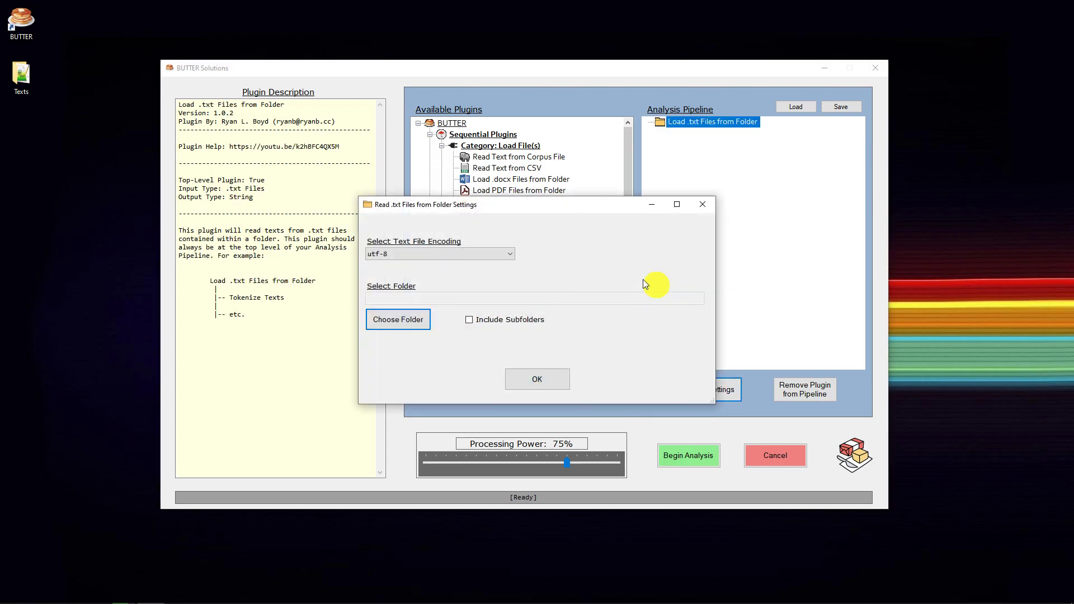
{"action": "left_click", "coordinate": [402, 322]}
{"action": "left_click", "coordinate": [461, 378]}
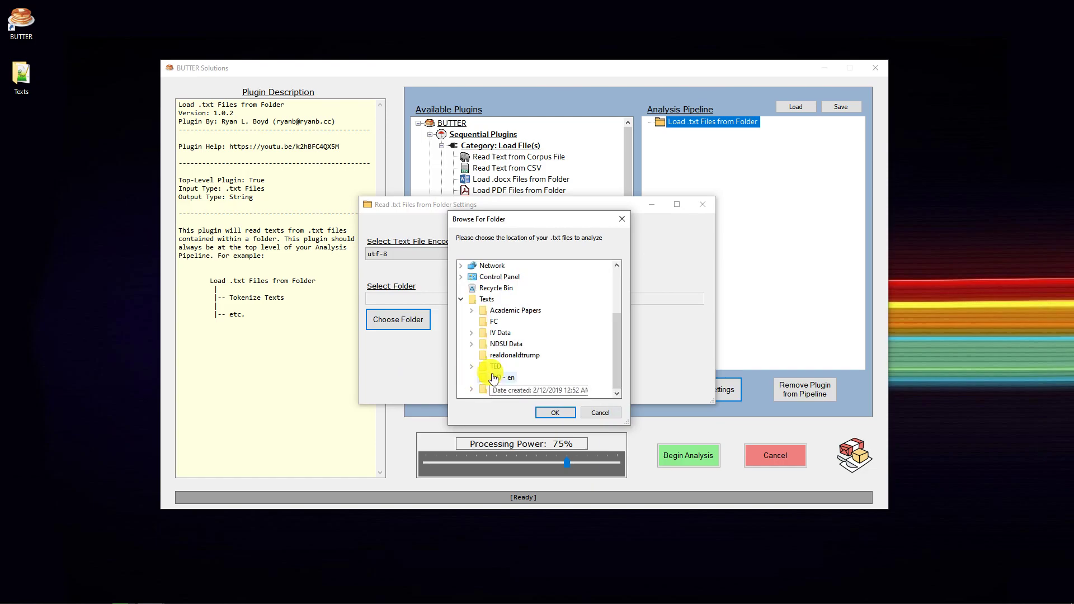
{"action": "left_click", "coordinate": [526, 379]}
{"action": "left_click", "coordinate": [555, 412]}
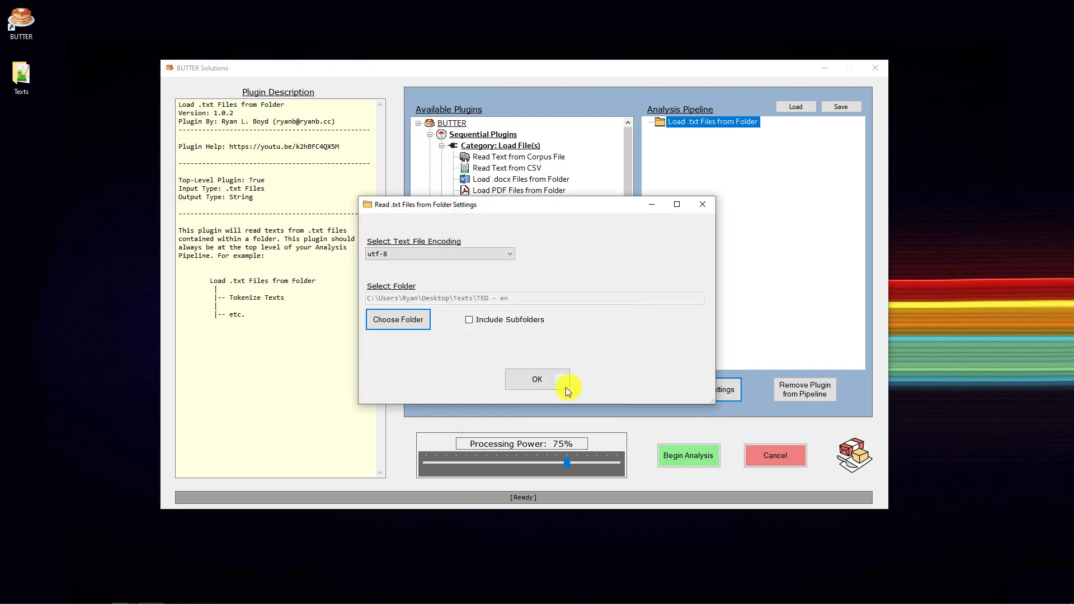
{"action": "left_click", "coordinate": [534, 374]}
Add the Twitter-Aware Tokenizer beneath Load .txt Files from Folder, with Lexical Richness nested under the tokenizer
{"action": "left_click_drag", "start_coordinate": [629, 187], "coordinate": [626, 220]}
{"action": "double_click", "coordinate": [528, 237]}
{"action": "left_click", "coordinate": [514, 225]}
{"action": "double_click", "coordinate": [513, 226]}
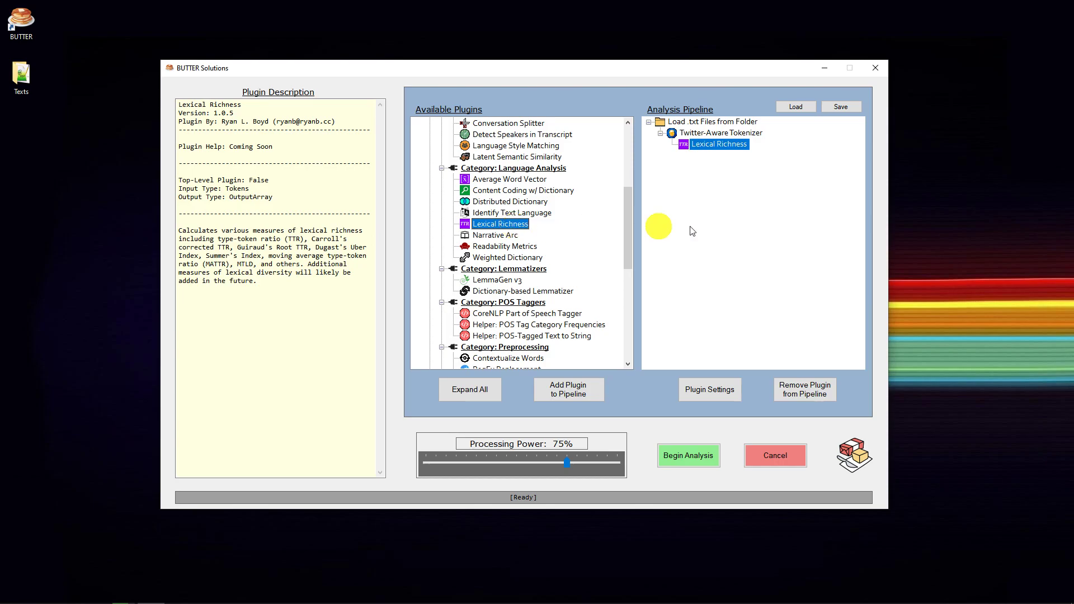
Examine how the input and output types of Load .txt Files from Folder, Twitter-Aware Tokenizer and Lexical Richness chain together in the pipeline
{"action": "left_click", "coordinate": [696, 135]}
{"action": "left_click", "coordinate": [693, 122]}
{"action": "left_click", "coordinate": [696, 145]}
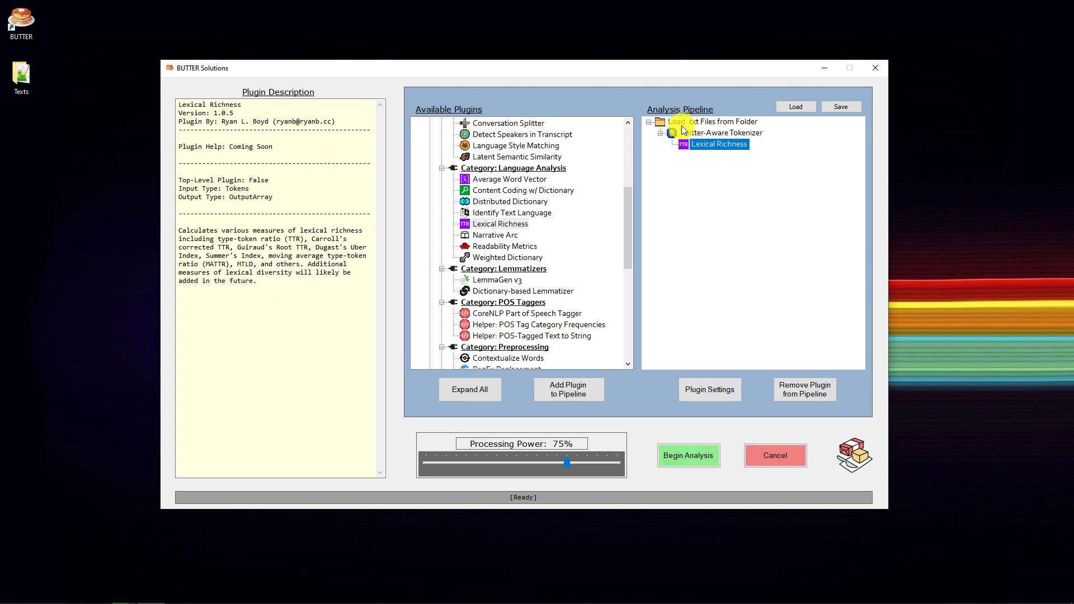
{"action": "left_click", "coordinate": [678, 123]}
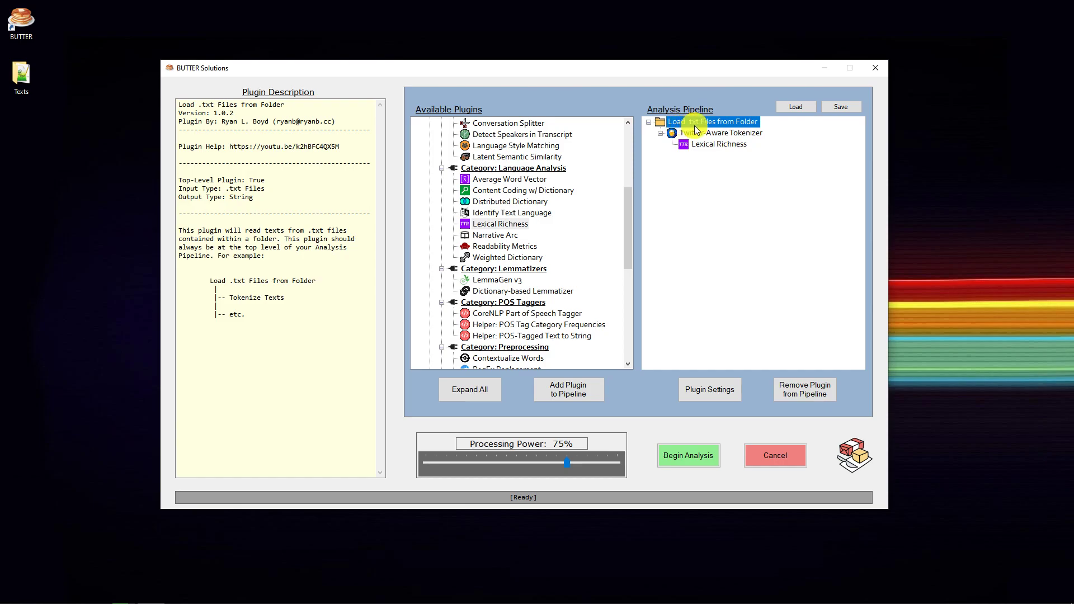
{"action": "left_click", "coordinate": [701, 134]}
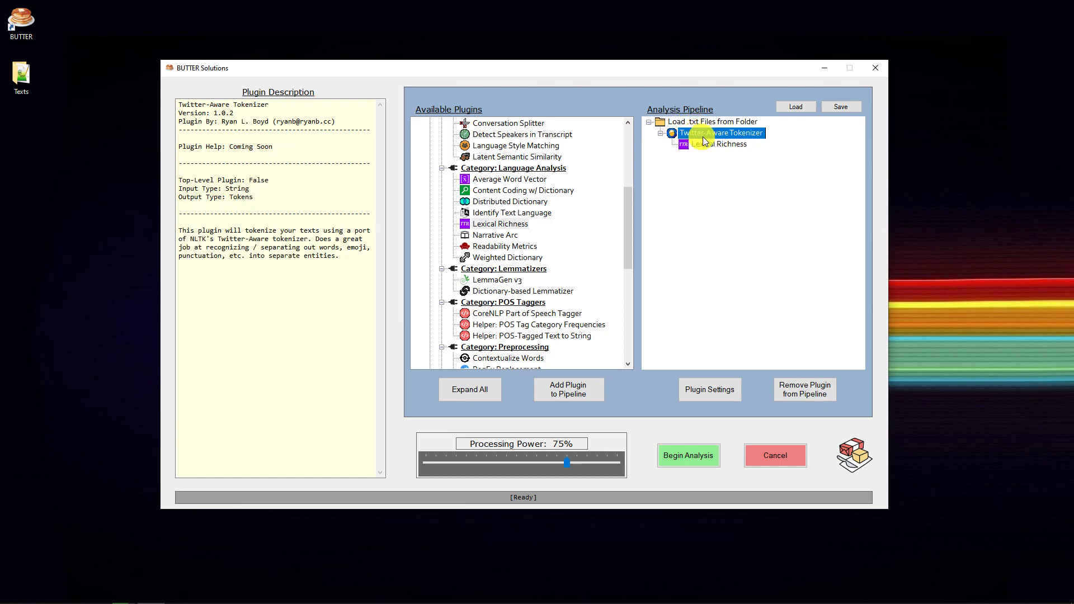
{"action": "left_click", "coordinate": [713, 146]}
{"action": "left_click_drag", "start_coordinate": [632, 214], "coordinate": [680, 151]}
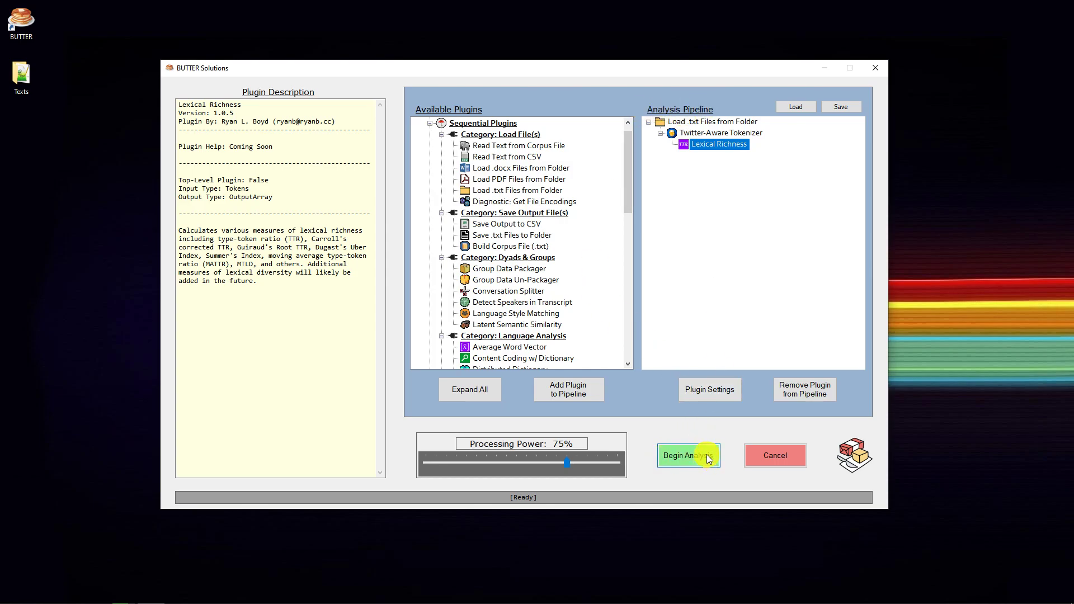
{"action": "left_click", "coordinate": [716, 122]}
{"action": "left_click", "coordinate": [720, 134]}
Add the Save Output to CSV plugin beneath Lexical Richness in the analysis pipeline
{"action": "left_click", "coordinate": [708, 144]}
{"action": "left_click", "coordinate": [510, 226]}
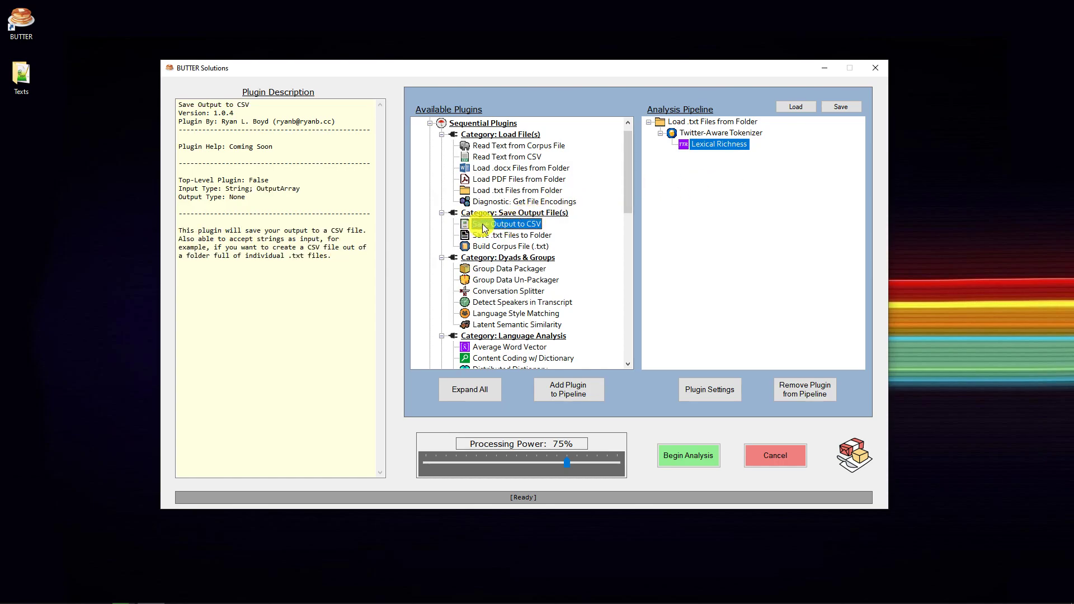
{"action": "left_click", "coordinate": [566, 392]}
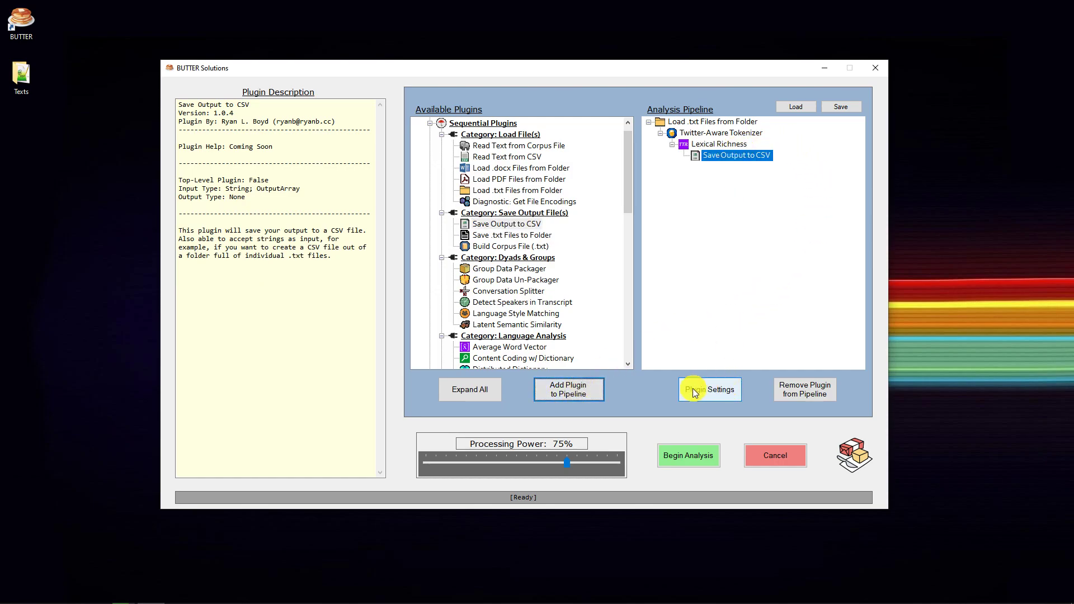
Open the Save Output to CSV plugin's settings and choose utf-8 as the CSV file encoding
{"action": "left_click", "coordinate": [726, 389]}
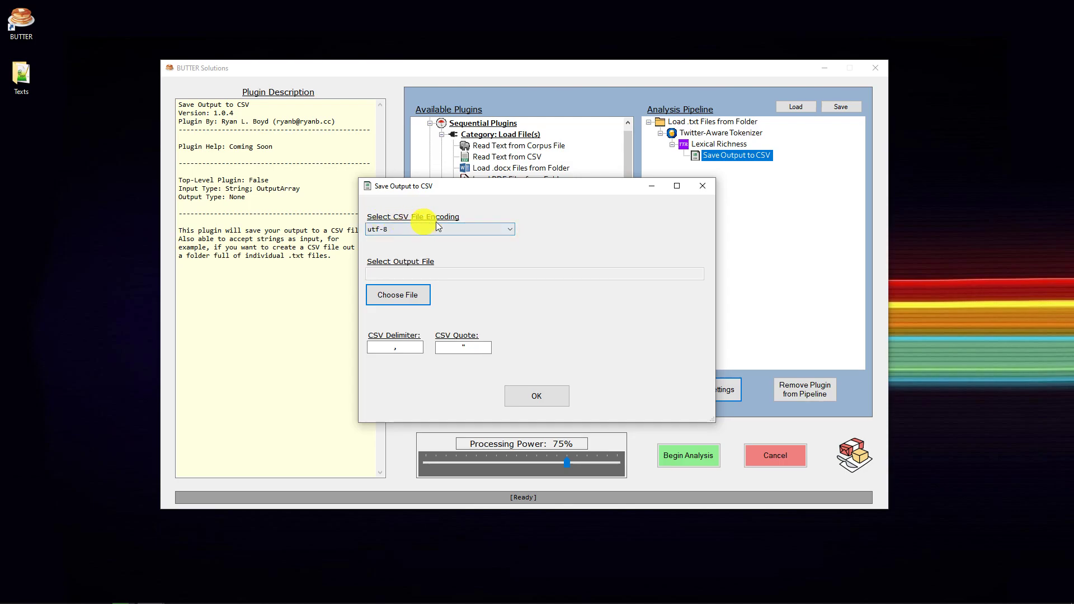
{"action": "left_click", "coordinate": [489, 230]}
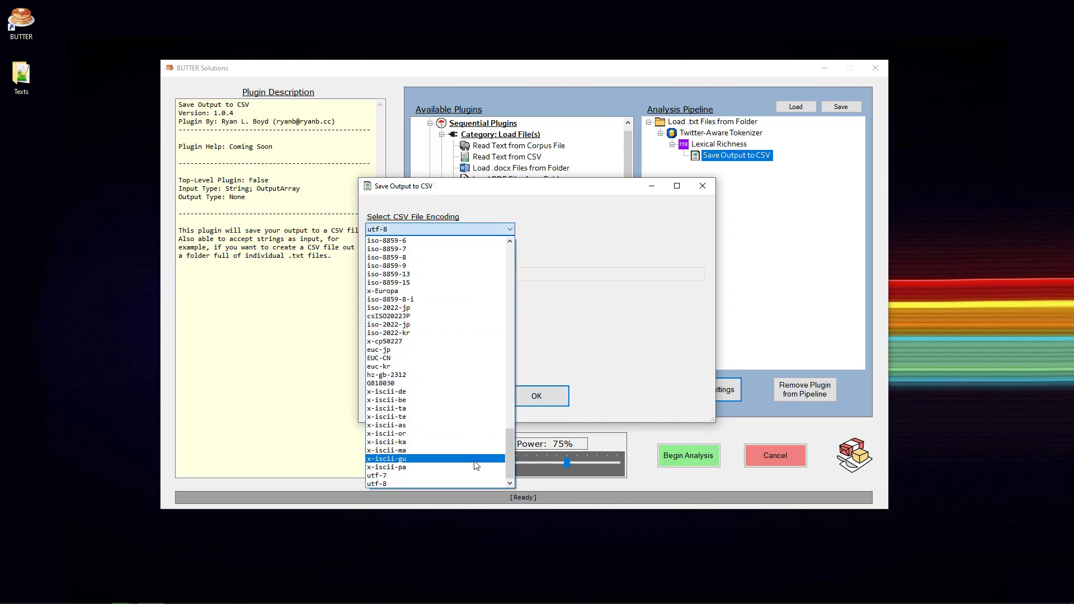
{"action": "left_click", "coordinate": [455, 484]}
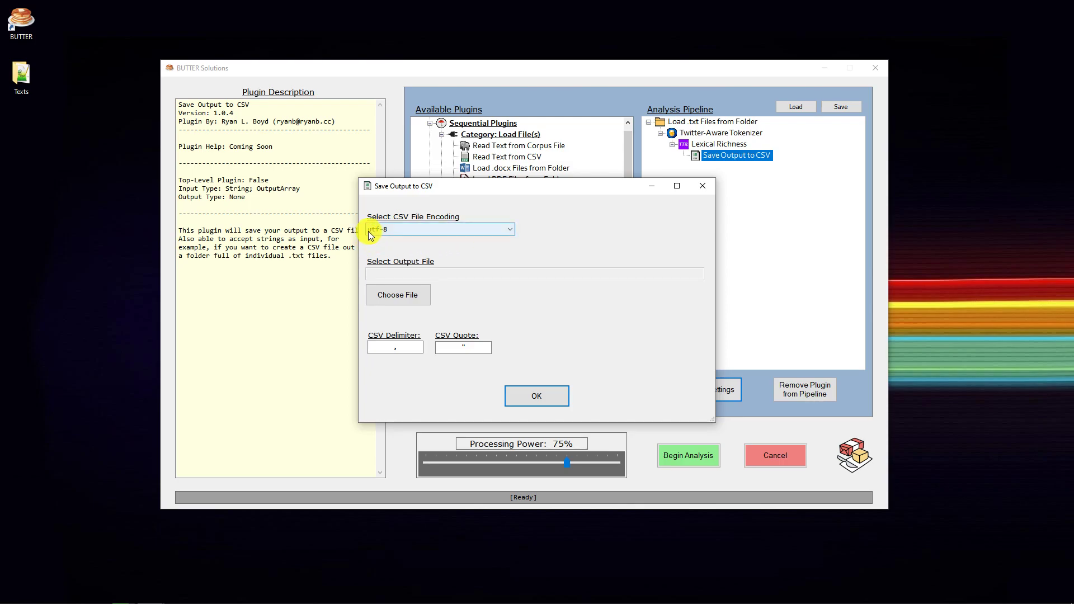
{"action": "left_click", "coordinate": [510, 233]}
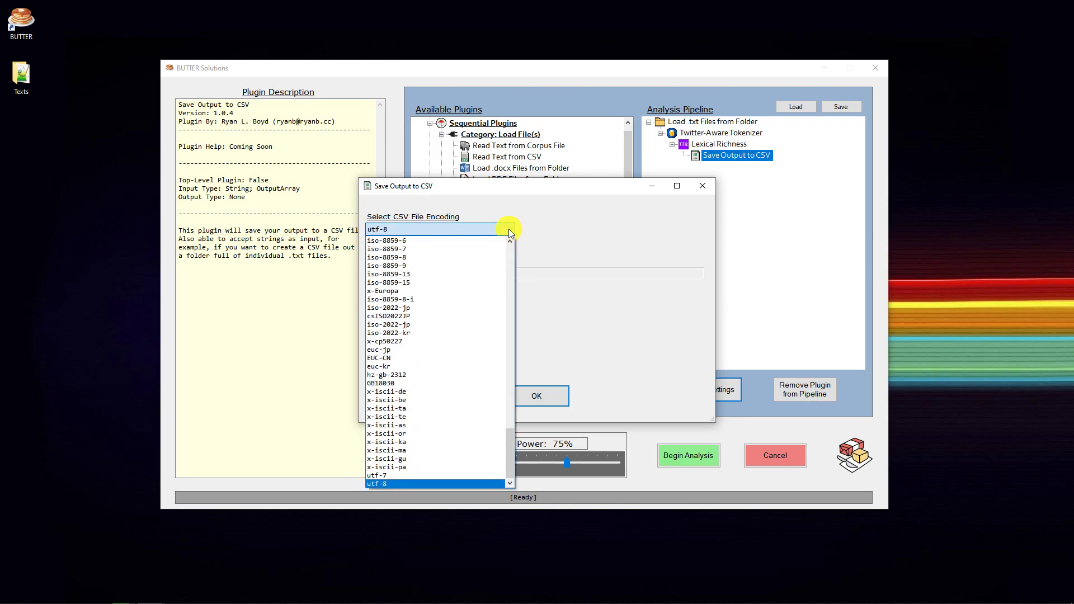
{"action": "left_click", "coordinate": [511, 234]}
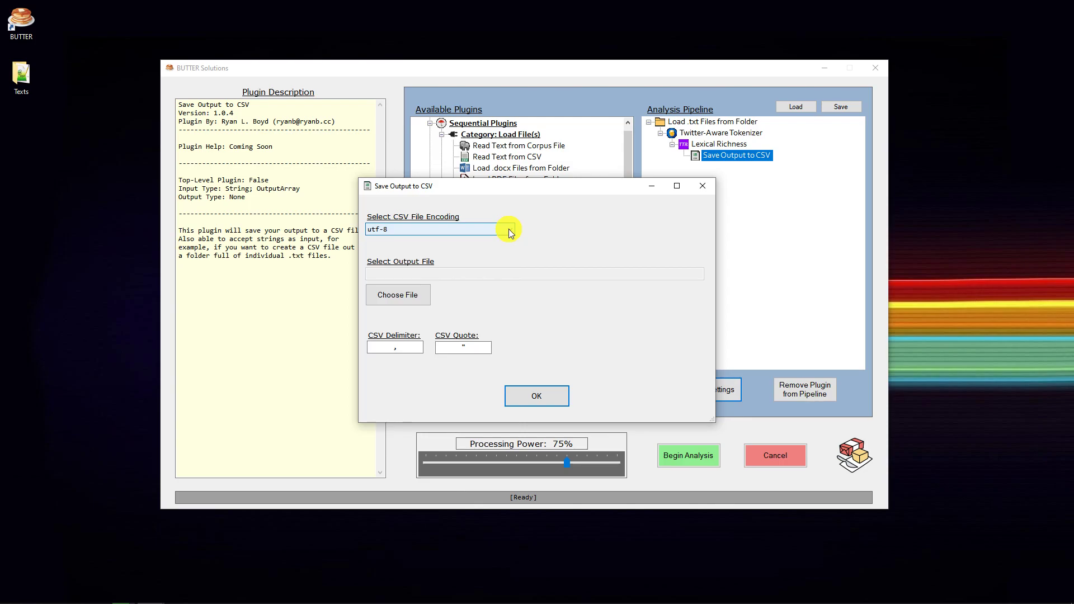
{"action": "left_click", "coordinate": [511, 234]}
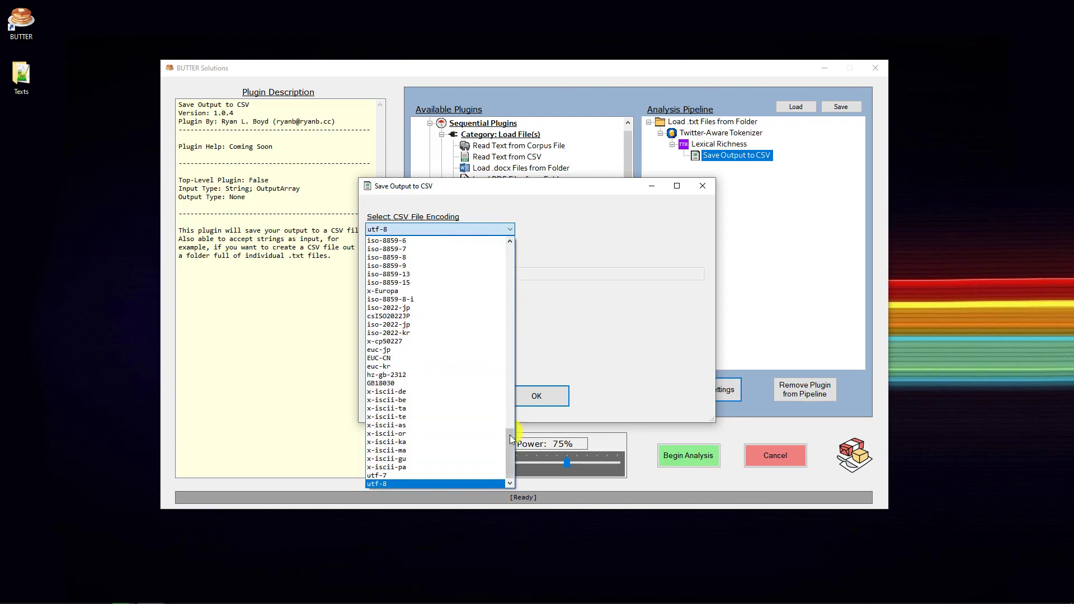
{"action": "left_click_drag", "start_coordinate": [511, 448], "coordinate": [585, 231]}
{"action": "left_click", "coordinate": [585, 230]}
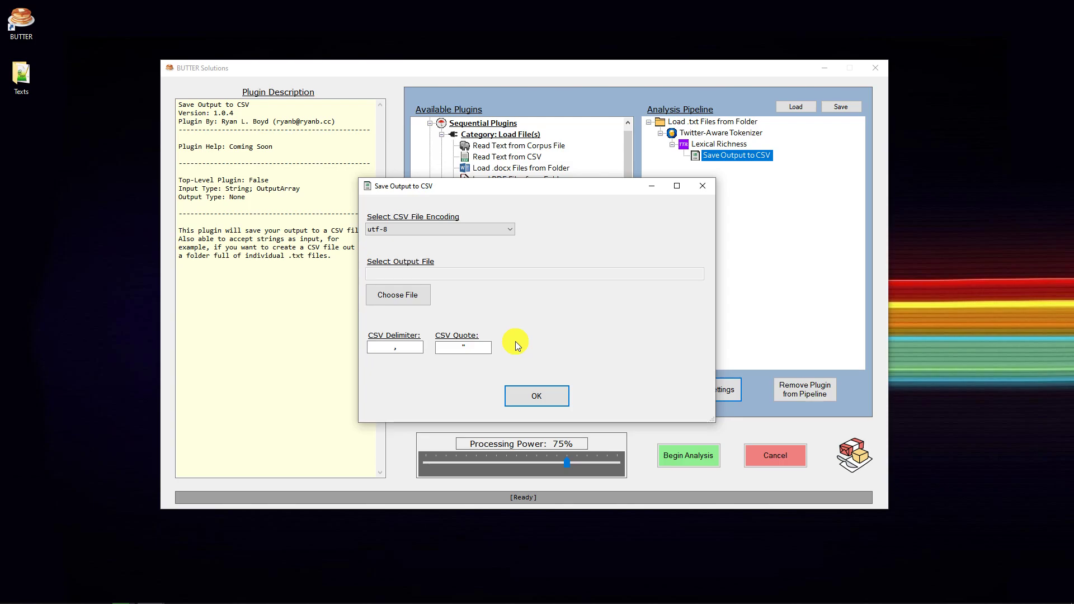
Set the CSV delimiter to a comma in the Save Output to CSV settings
{"action": "left_click", "coordinate": [383, 348]}
{"action": "left_click_drag", "start_coordinate": [383, 348], "coordinate": [405, 344]}
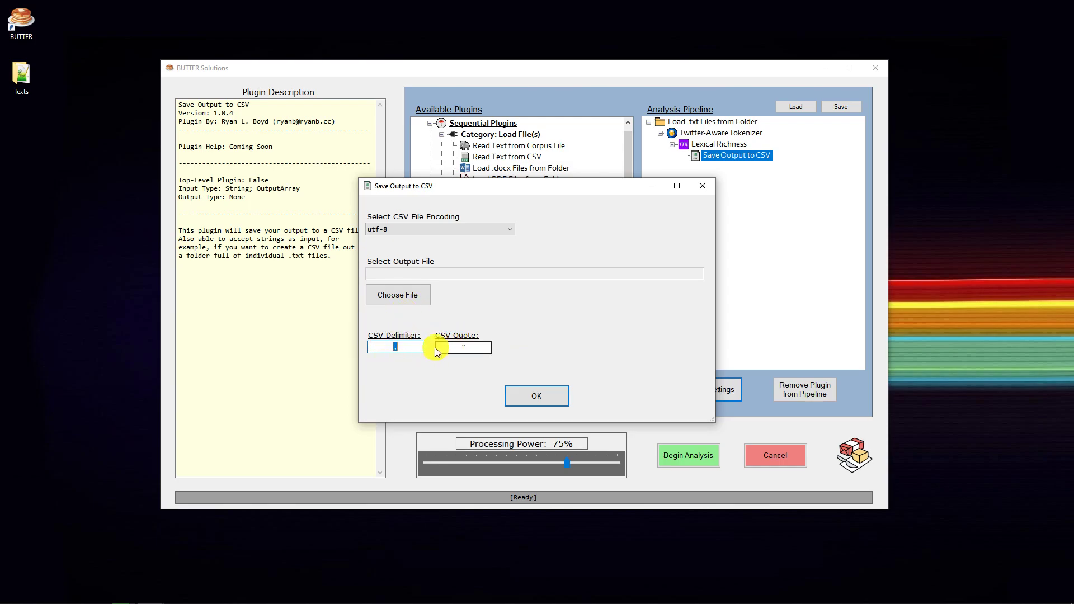
{"action": "type", "text": ";"}
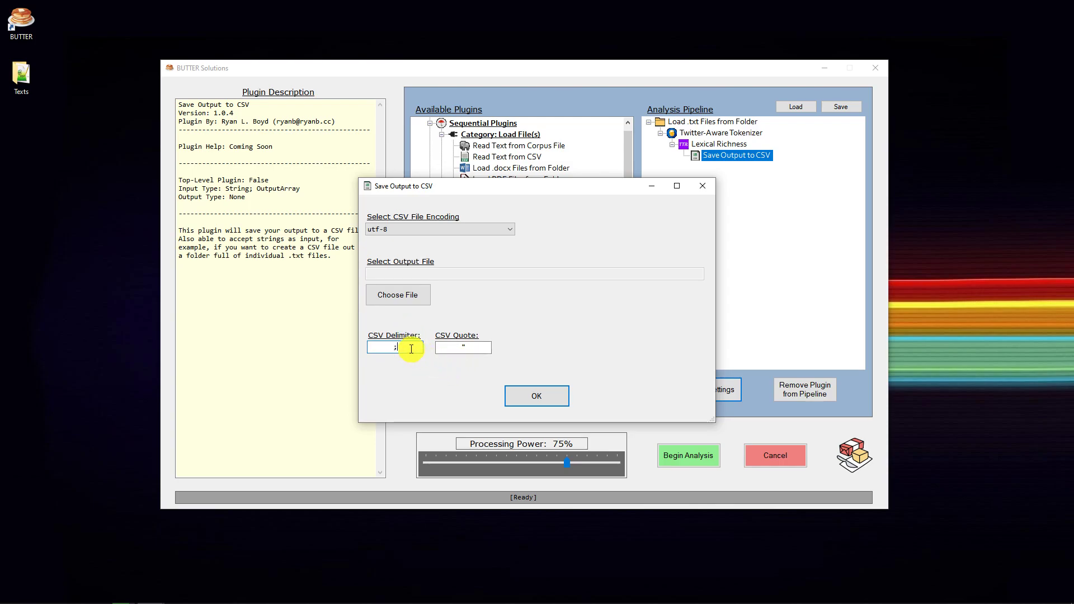
{"action": "left_click_drag", "start_coordinate": [410, 348], "coordinate": [374, 348]}
{"action": "type", "text": "|"}
{"action": "left_click_drag", "start_coordinate": [372, 353], "coordinate": [407, 351]}
{"action": "type", "text": ","}
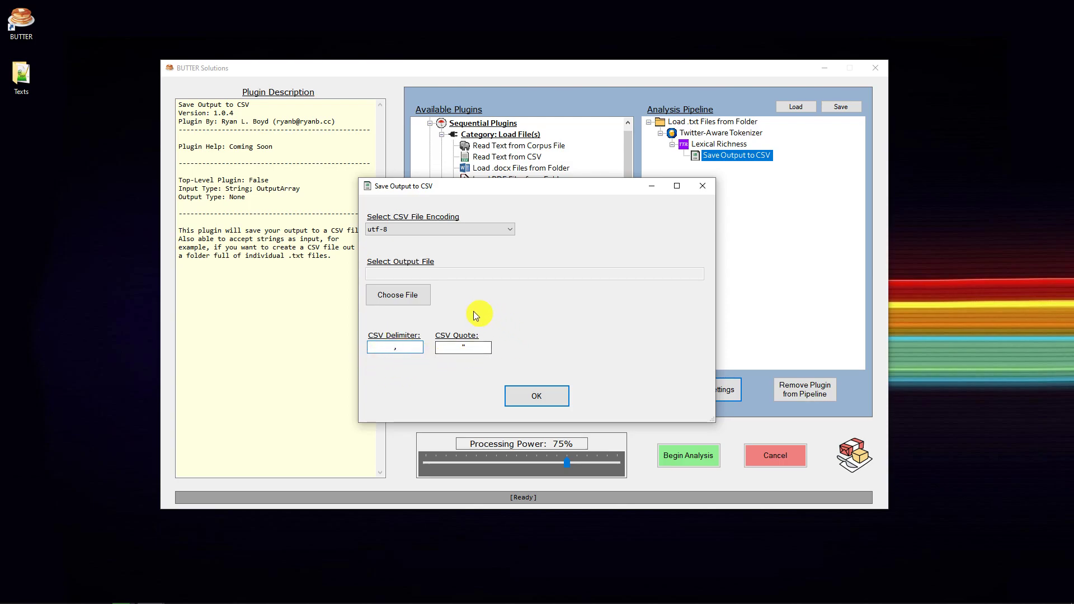
{"action": "double_click", "coordinate": [396, 347]}
{"action": "key", "text": "BackSpace"}
{"action": "type", "text": ","}
Review the CSV delimiter and CSV quote characters in the Save Output to CSV settings
{"action": "double_click", "coordinate": [488, 347]}
{"action": "double_click", "coordinate": [374, 347]}
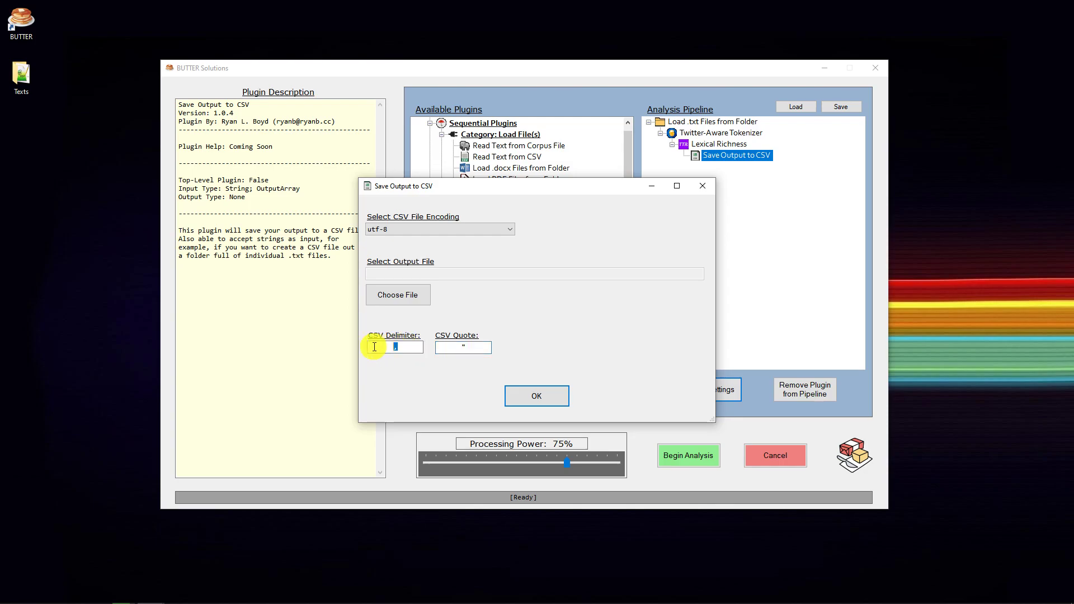
{"action": "double_click", "coordinate": [464, 348]}
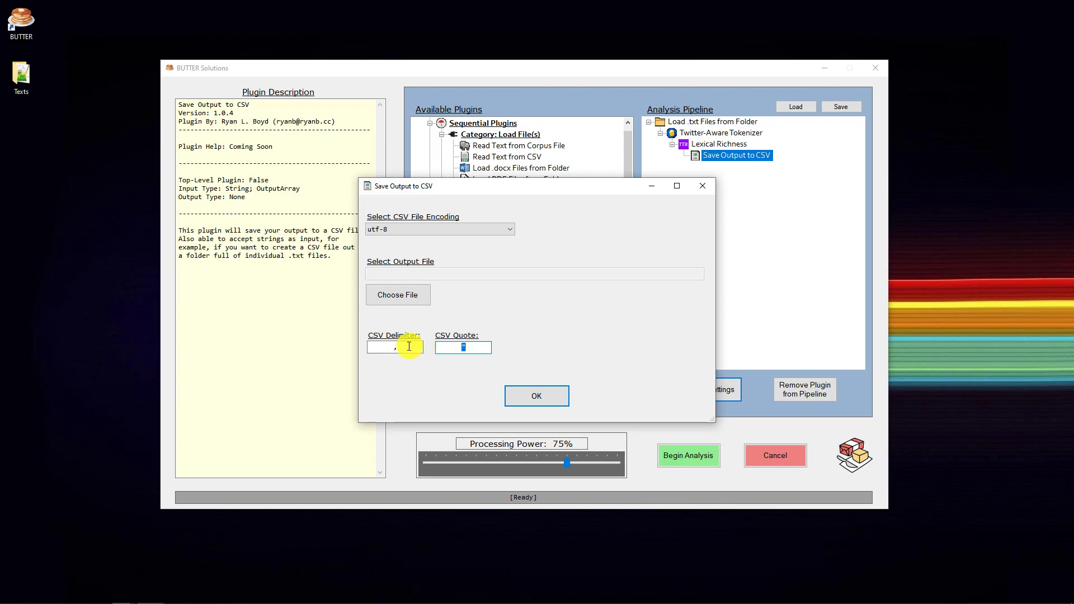
{"action": "left_click_drag", "start_coordinate": [404, 347], "coordinate": [380, 346]}
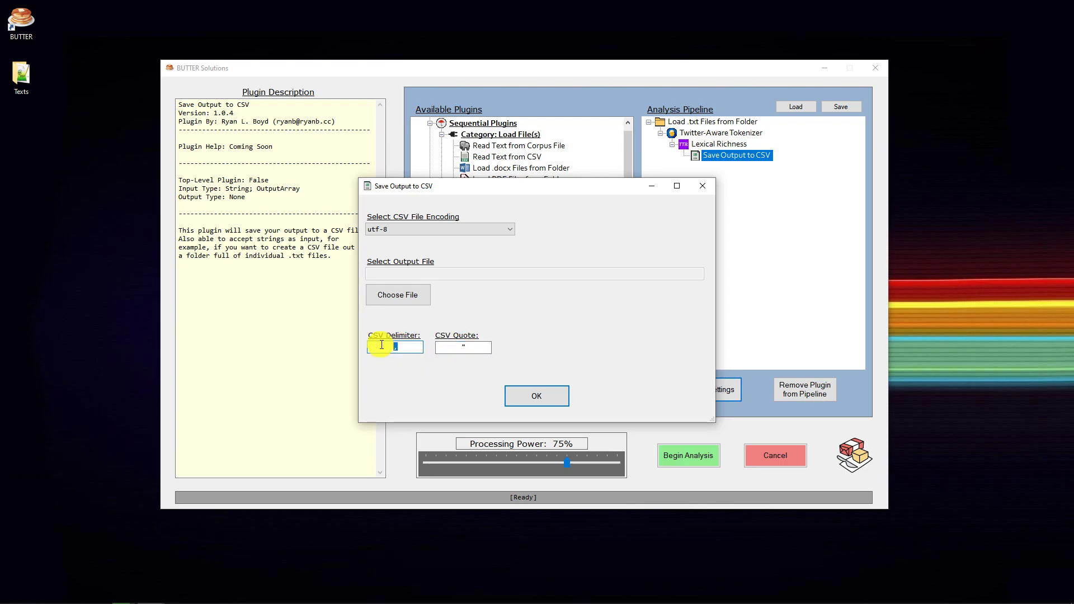
{"action": "left_click", "coordinate": [476, 346]}
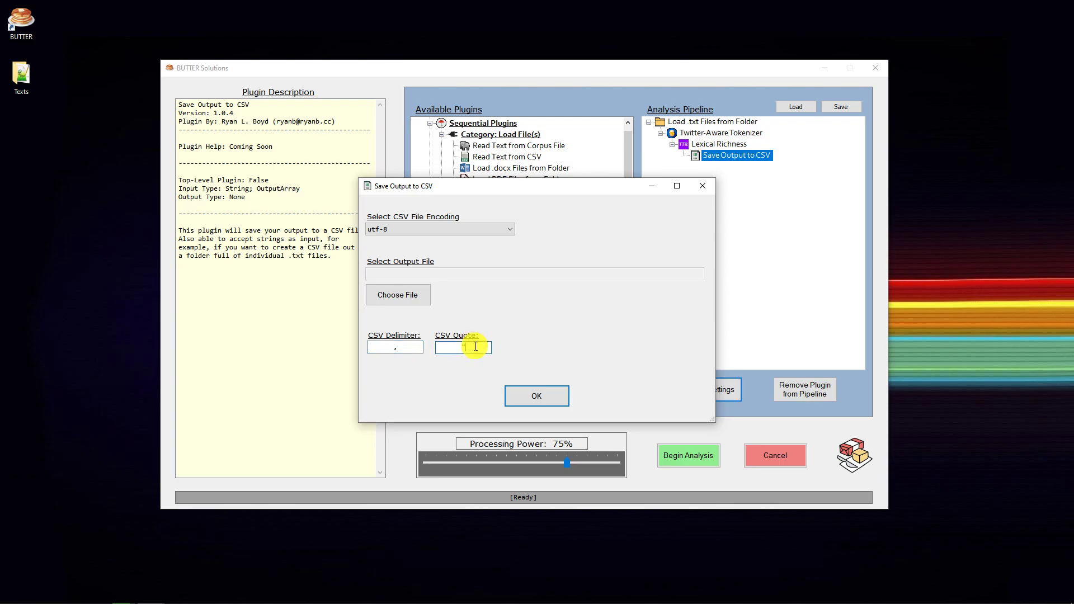
{"action": "left_click", "coordinate": [408, 346]}
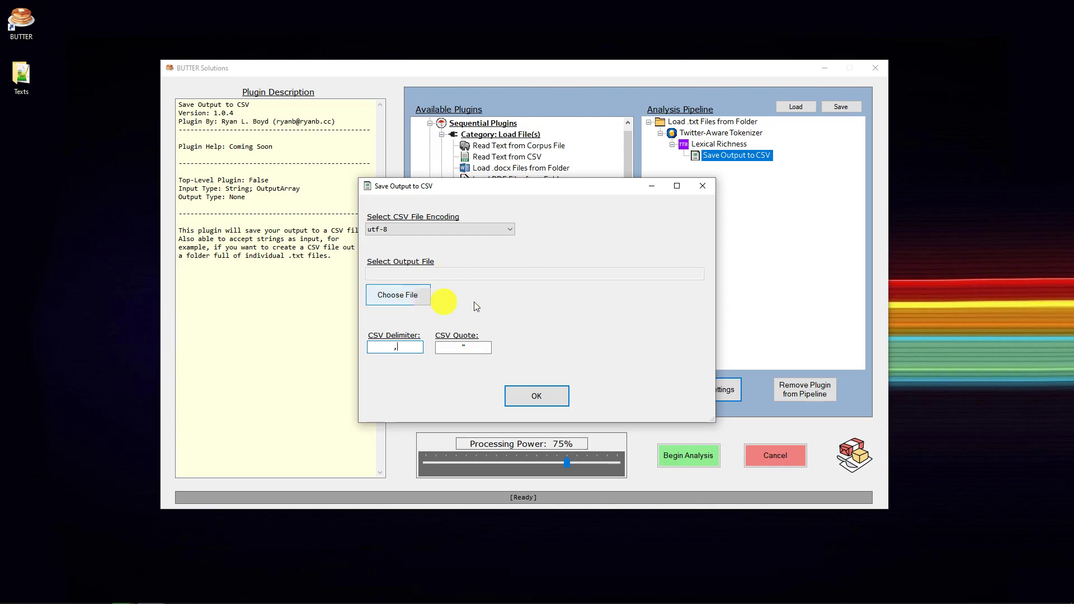
Set the output file to BUTTER-CSVOutput-TypeTokenRatio.csv in the Texts folder
{"action": "left_click", "coordinate": [392, 295]}
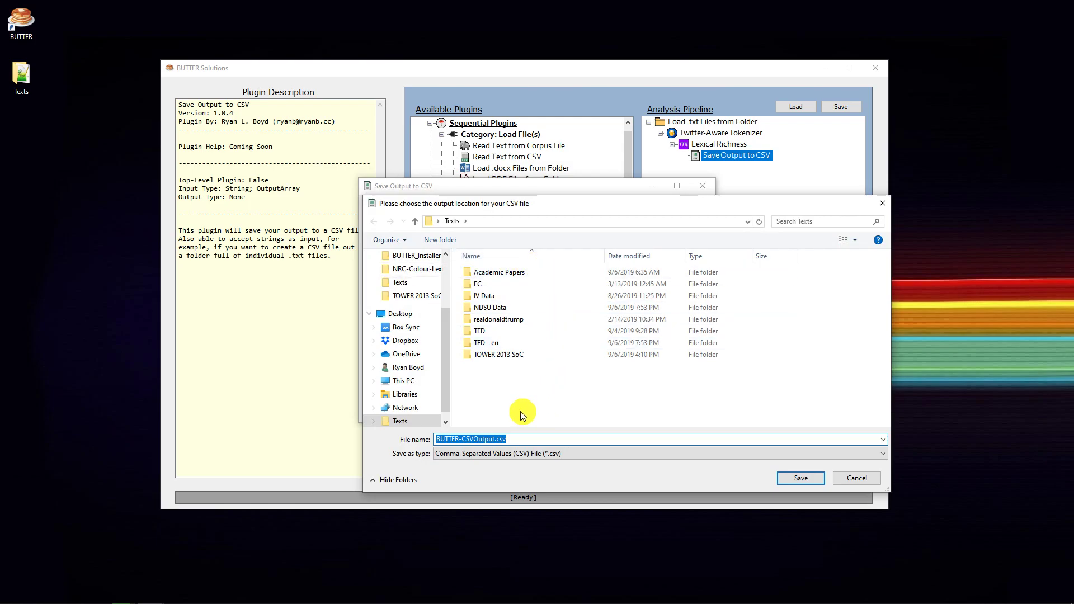
{"action": "left_click", "coordinate": [496, 440]}
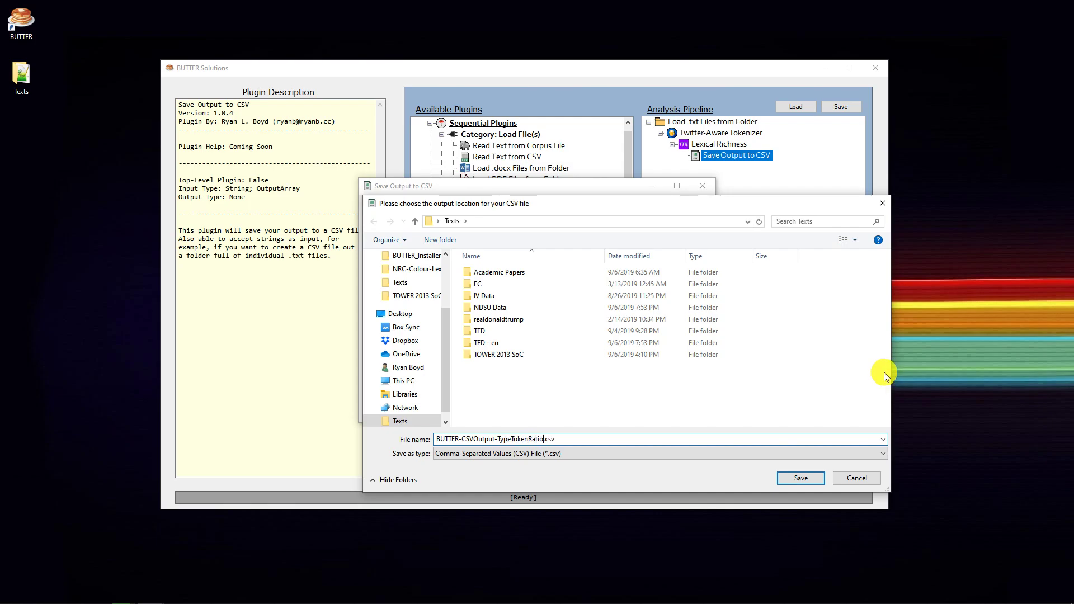
{"action": "left_click_drag", "start_coordinate": [1073, 197], "coordinate": [268, 79]}
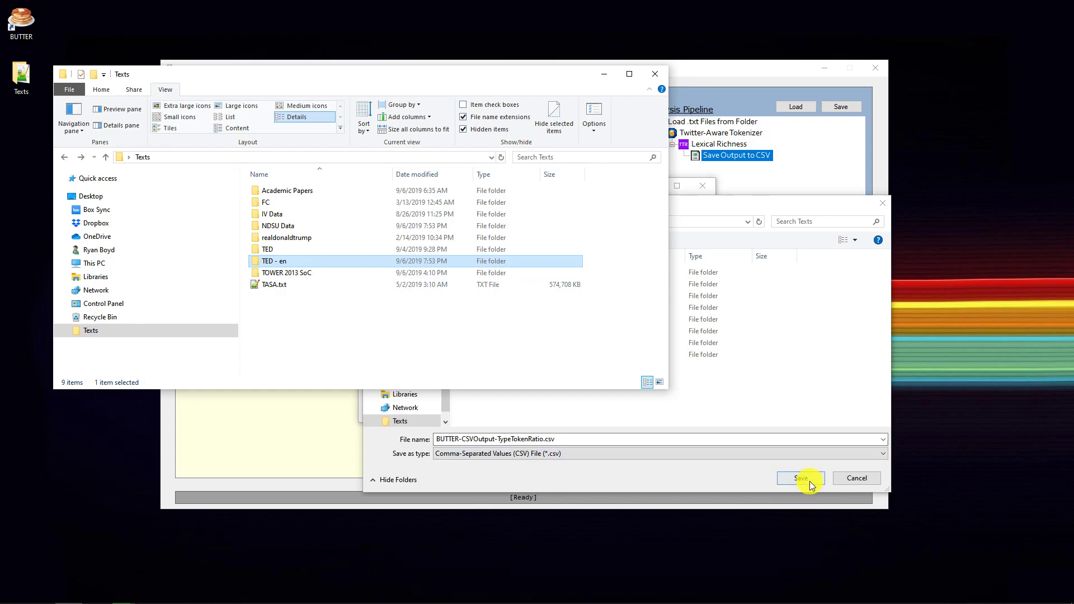
{"action": "left_click_drag", "start_coordinate": [442, 82], "coordinate": [216, 78]}
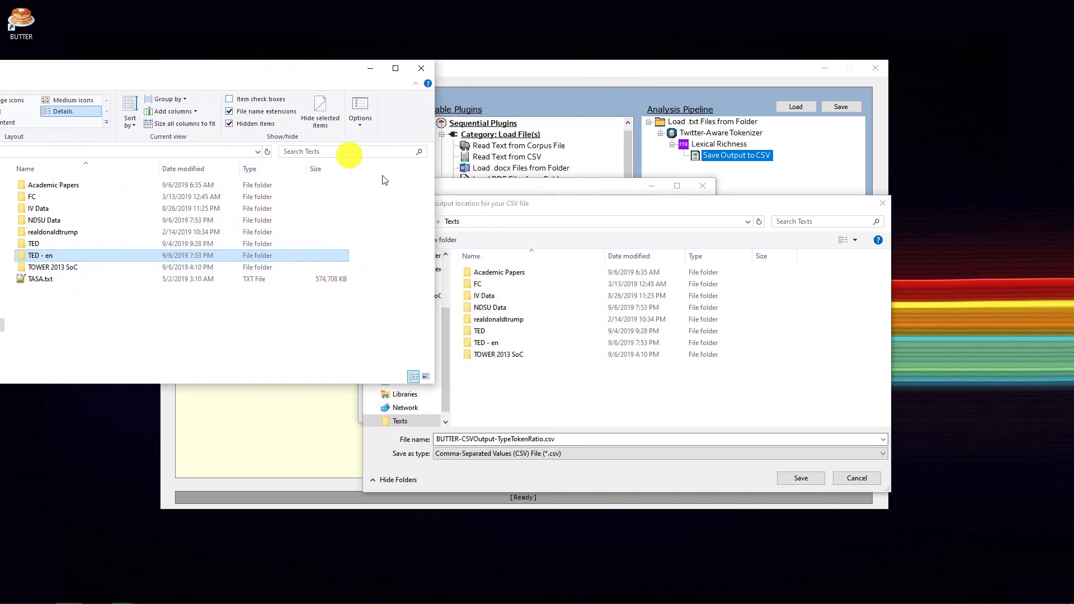
{"action": "left_click", "coordinate": [797, 479]}
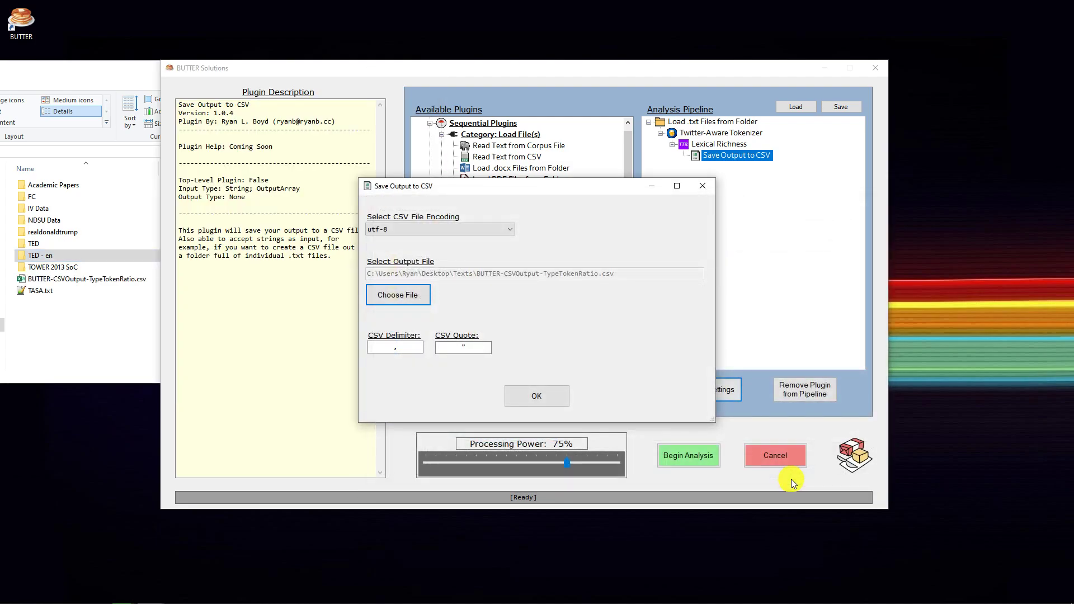
Check the output CSV file in the Texts folder in File Explorer, and accept the Save Output to CSV settings
{"action": "left_click", "coordinate": [103, 283]}
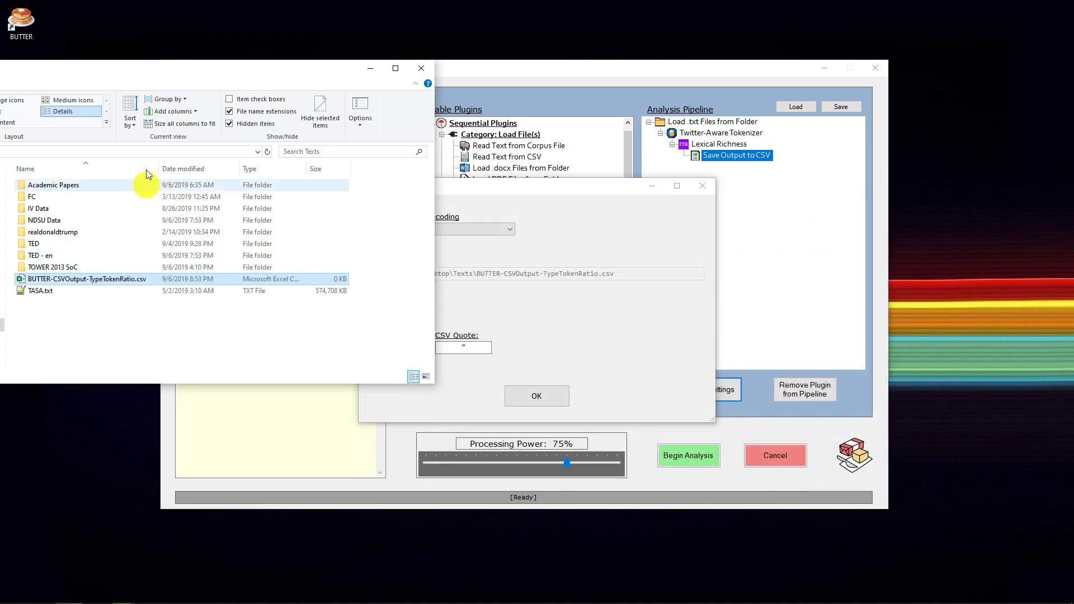
{"action": "left_click_drag", "start_coordinate": [143, 72], "coordinate": [434, 72]}
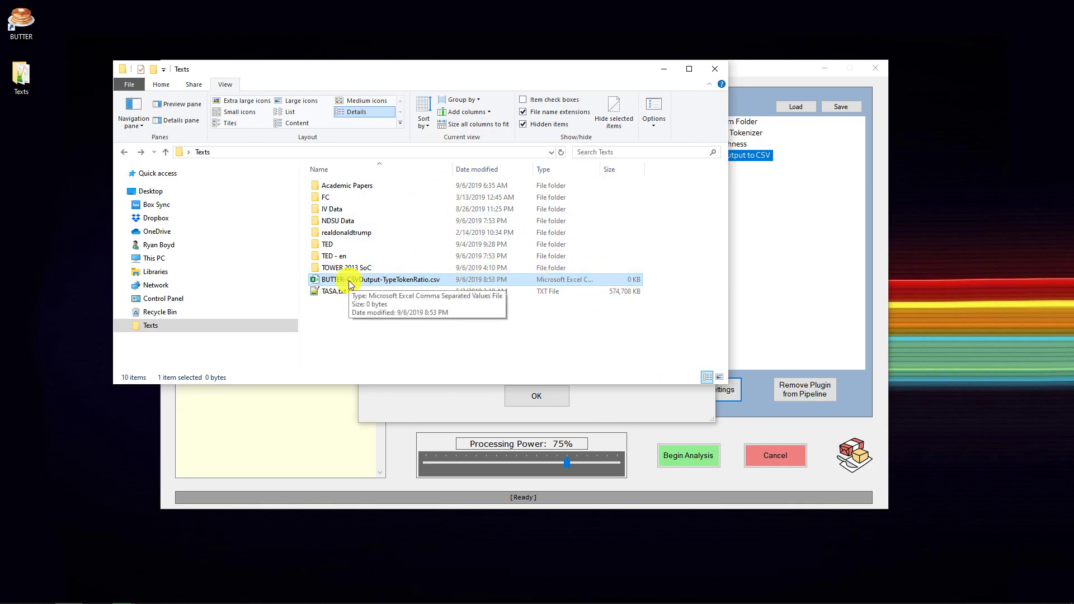
{"action": "left_click_drag", "start_coordinate": [404, 70], "coordinate": [326, 37]}
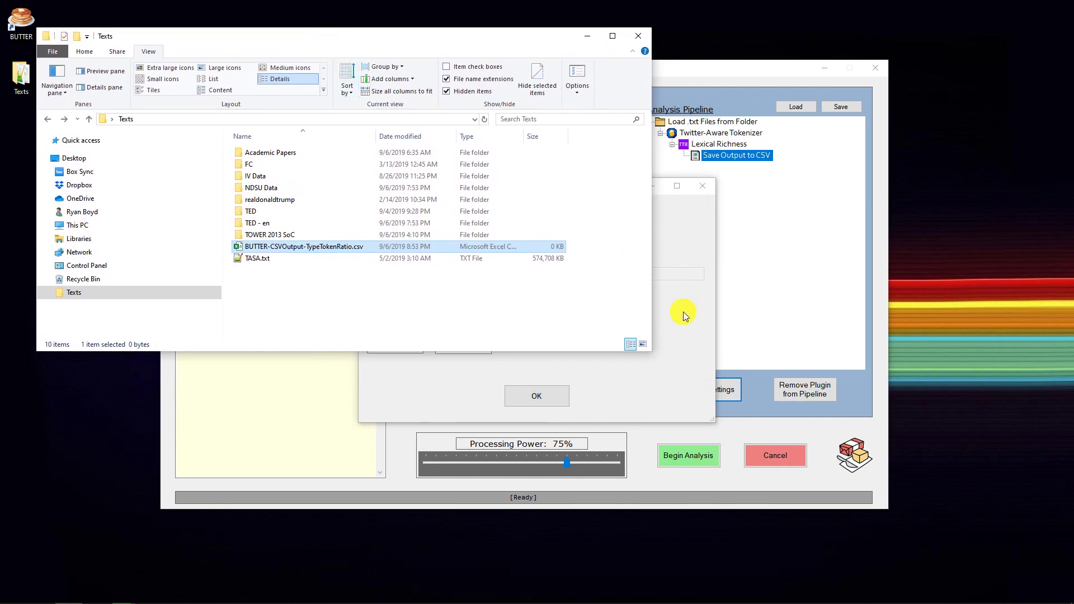
{"action": "left_click", "coordinate": [679, 243]}
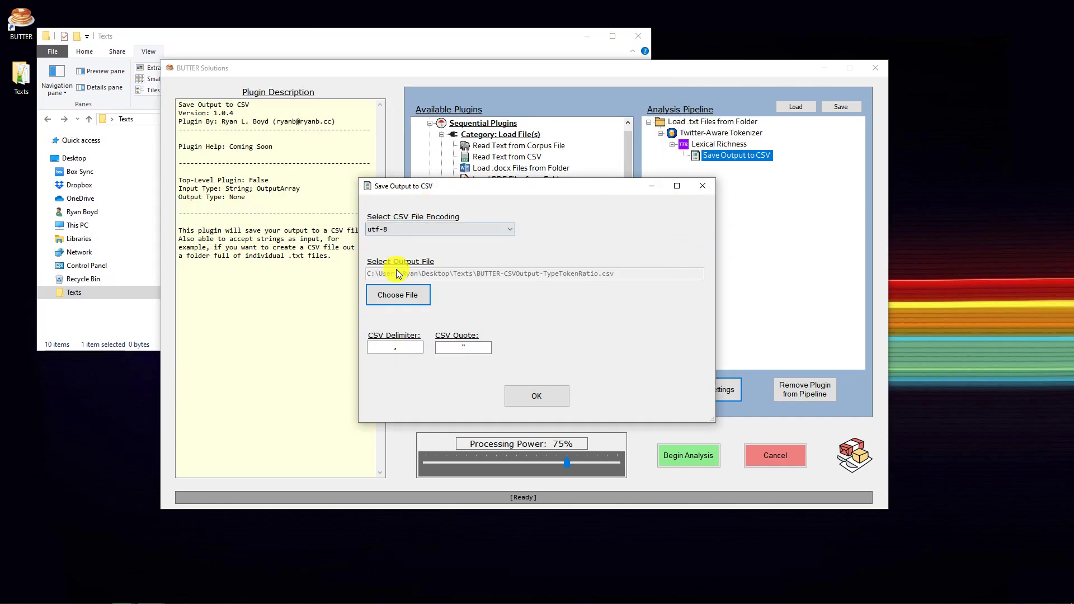
{"action": "left_click", "coordinate": [537, 396]}
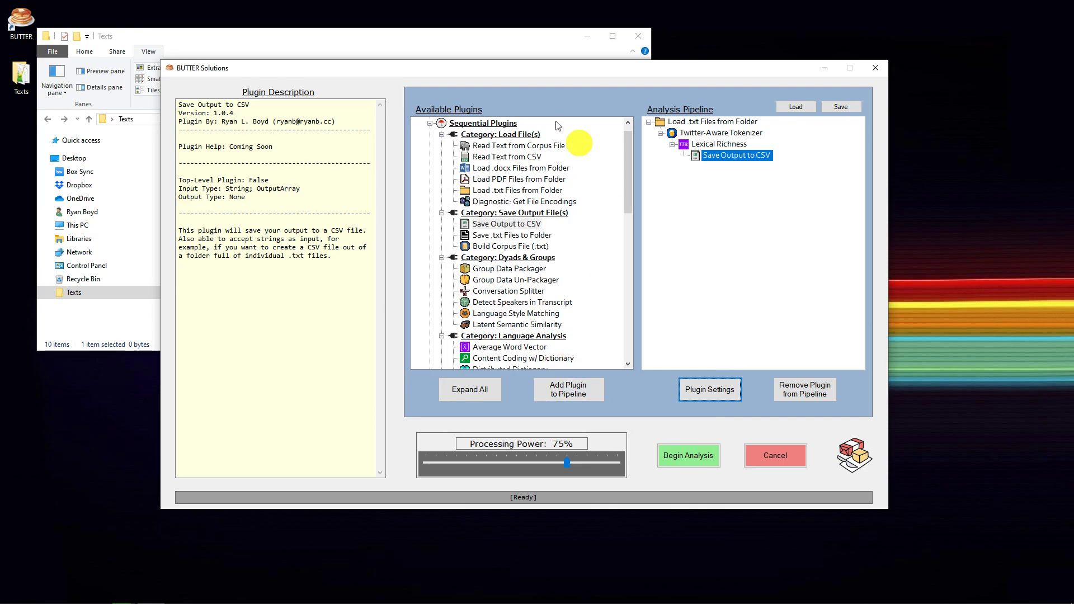
Place the BUTTER window beside the Texts folder window and run the analysis pipeline
{"action": "left_click_drag", "start_coordinate": [461, 72], "coordinate": [481, 273]}
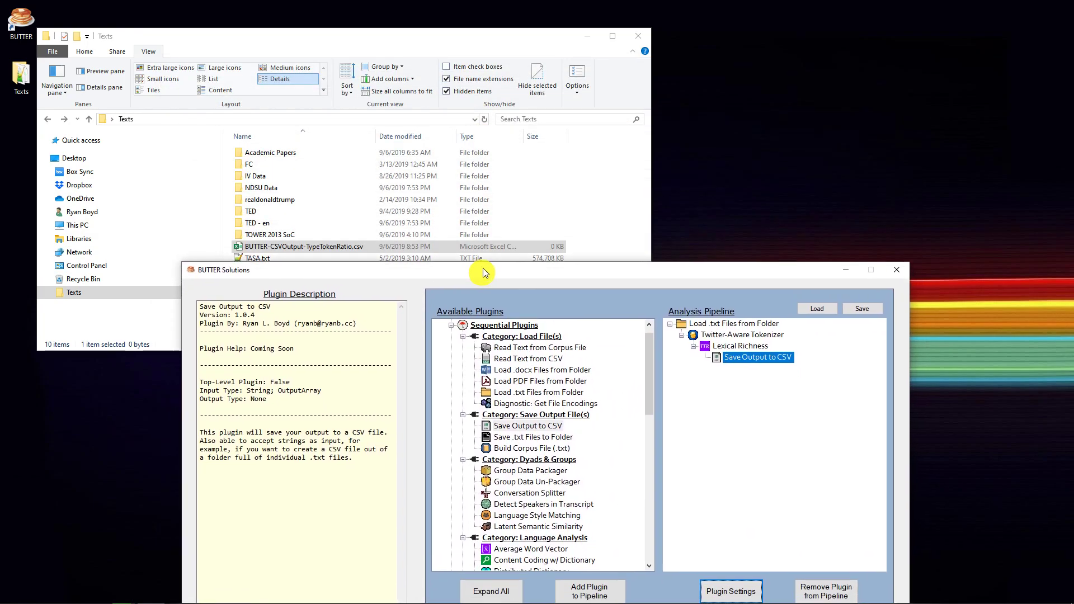
{"action": "left_click_drag", "start_coordinate": [587, 272], "coordinate": [680, 86]}
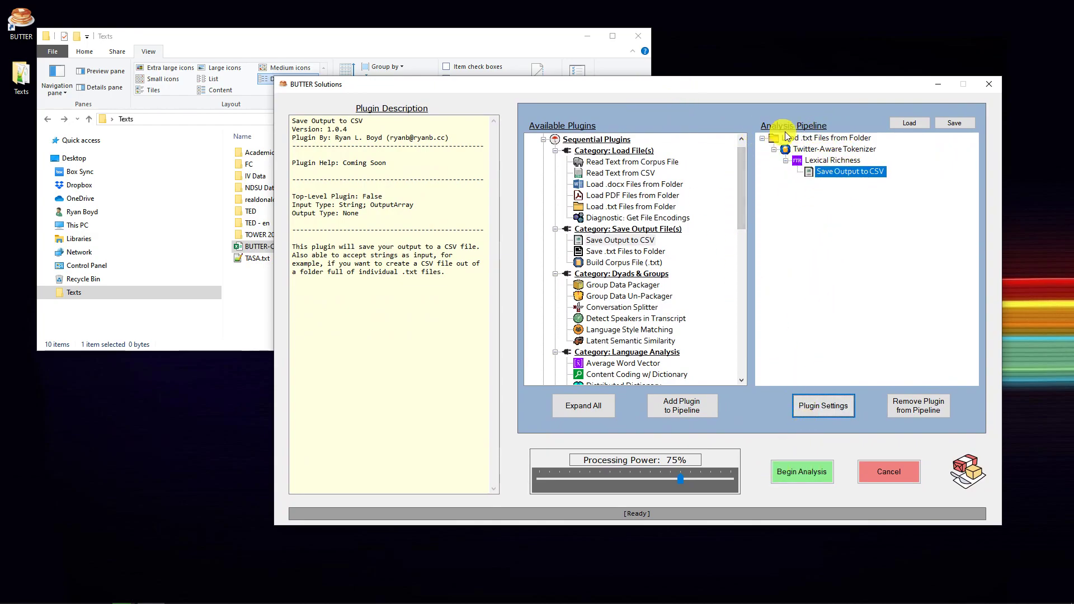
{"action": "left_click", "coordinate": [846, 201]}
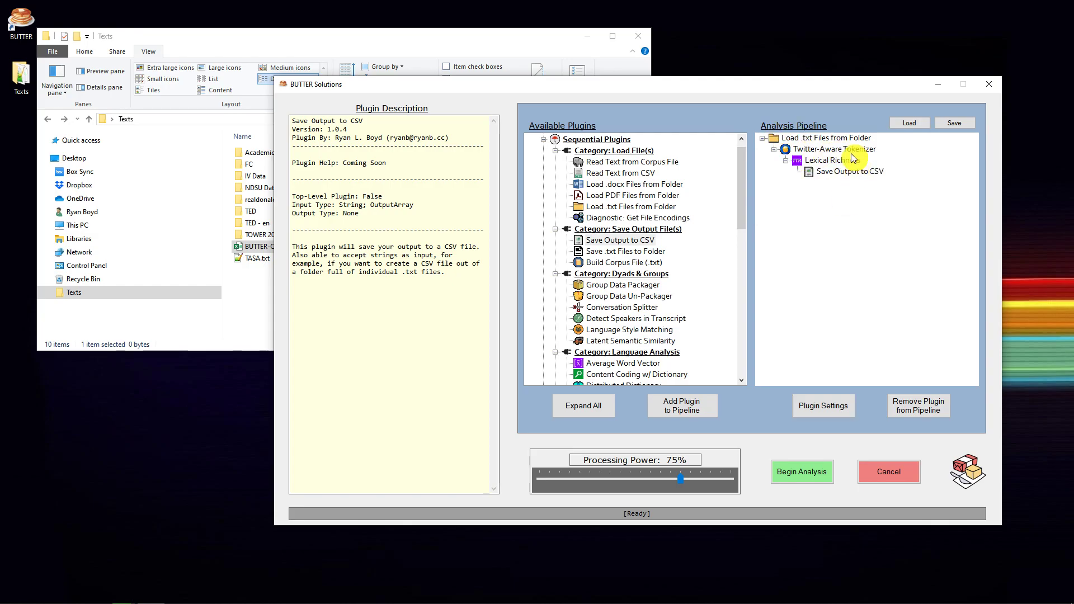
{"action": "left_click", "coordinate": [820, 474]}
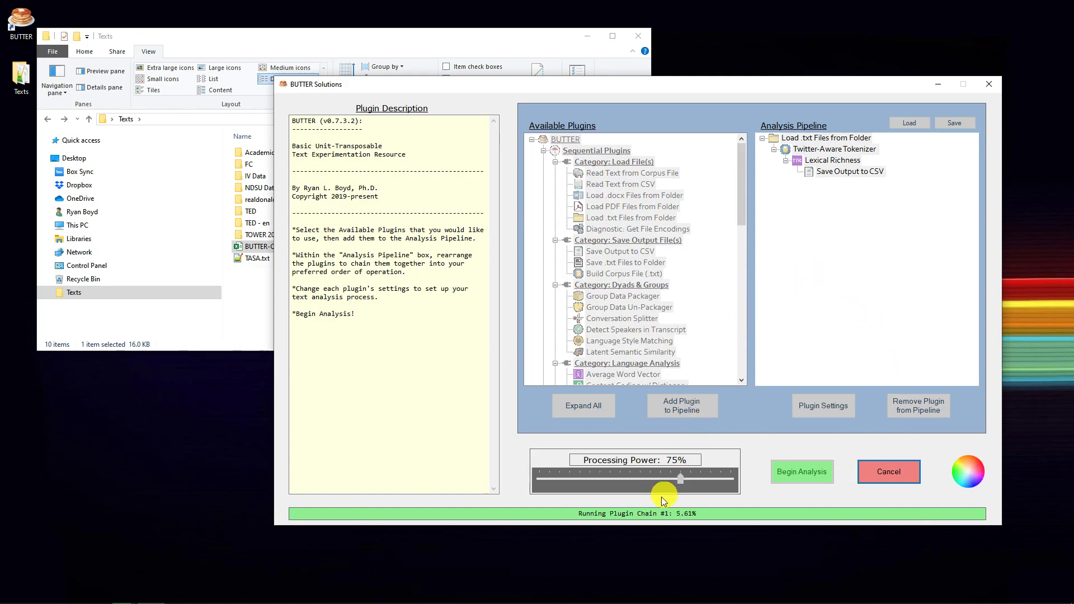
{"action": "left_click", "coordinate": [890, 478]}
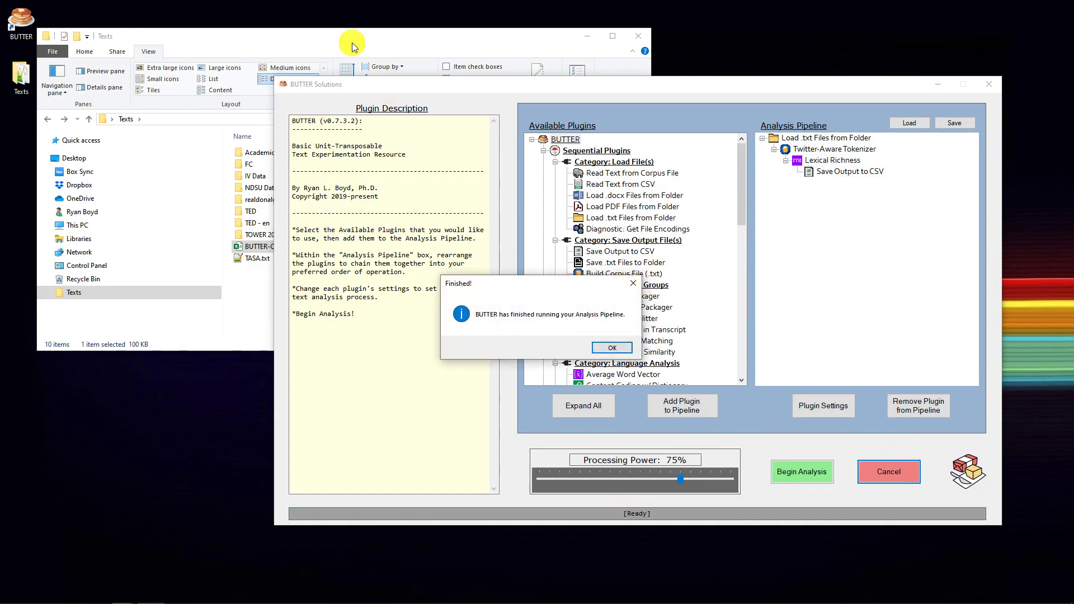
Open BUTTER-CSVOutput-TypeTokenRatio.csv in Excel, examine the lexical richness measures row by row for each text, and close the workbook
{"action": "left_click", "coordinate": [352, 46]}
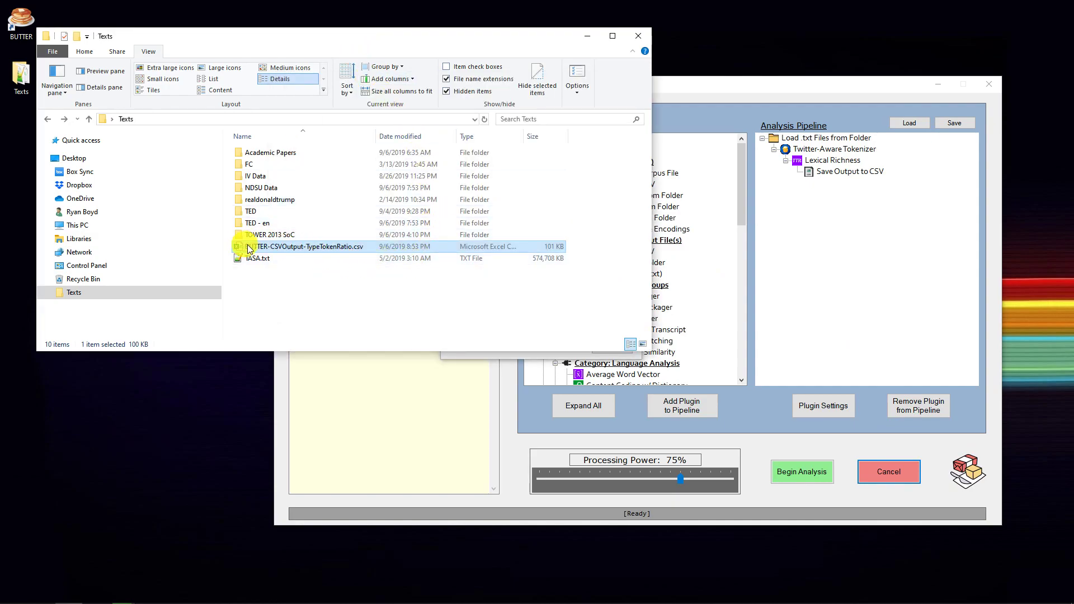
{"action": "double_click", "coordinate": [291, 247]}
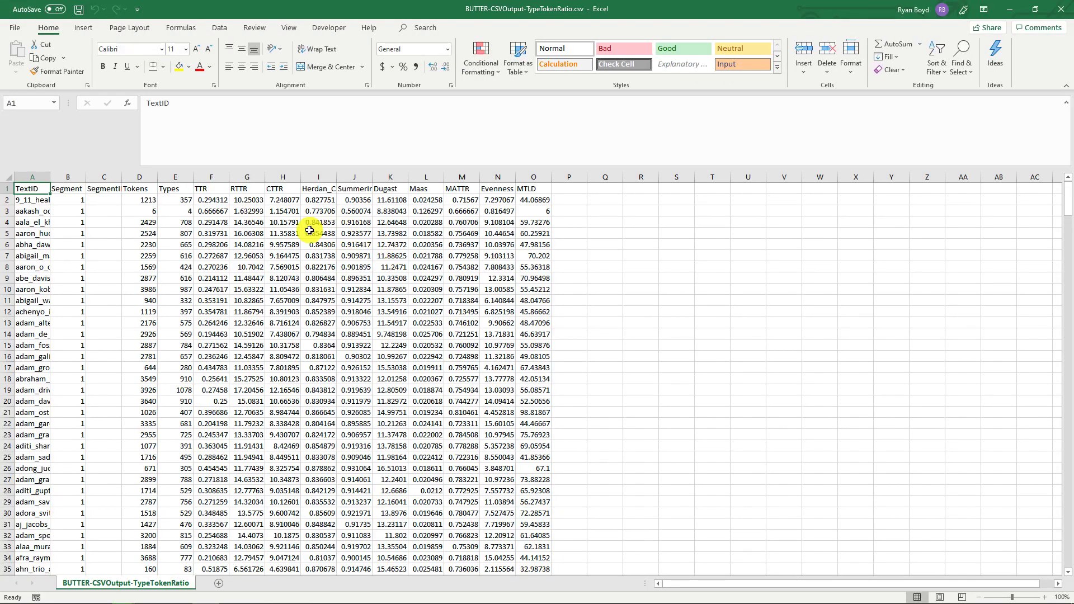
{"action": "scroll", "coordinate": [309, 230], "scroll_direction": "up", "scroll_amount": 4, "text": "ctrl"}
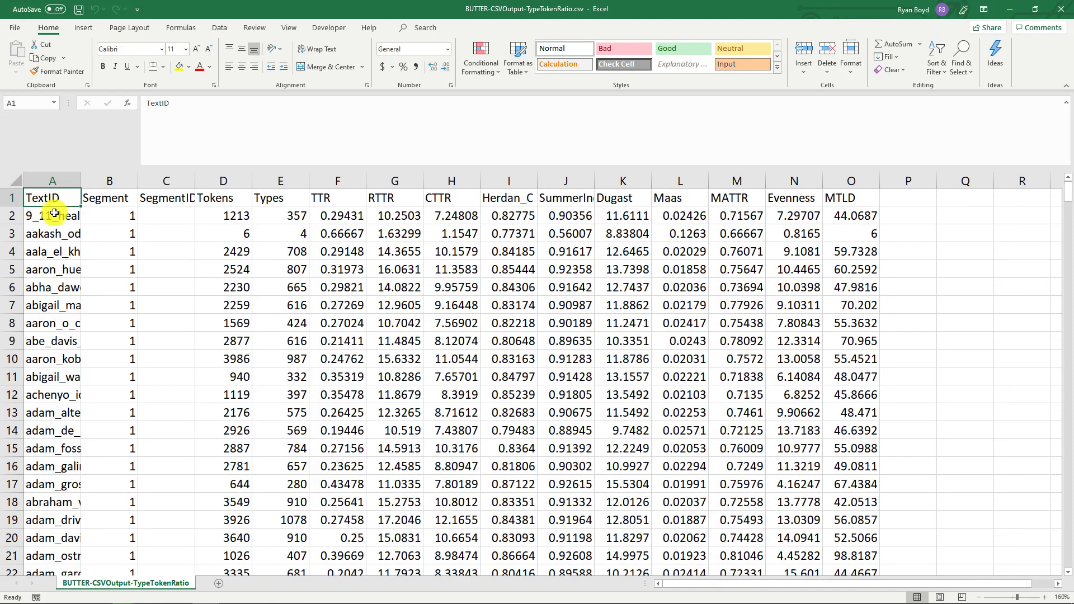
{"action": "left_click_drag", "start_coordinate": [54, 213], "coordinate": [846, 213]}
{"action": "left_click_drag", "start_coordinate": [56, 234], "coordinate": [868, 233]}
{"action": "left_click_drag", "start_coordinate": [848, 269], "coordinate": [2, 271]}
{"action": "left_click_drag", "start_coordinate": [61, 305], "coordinate": [844, 305]}
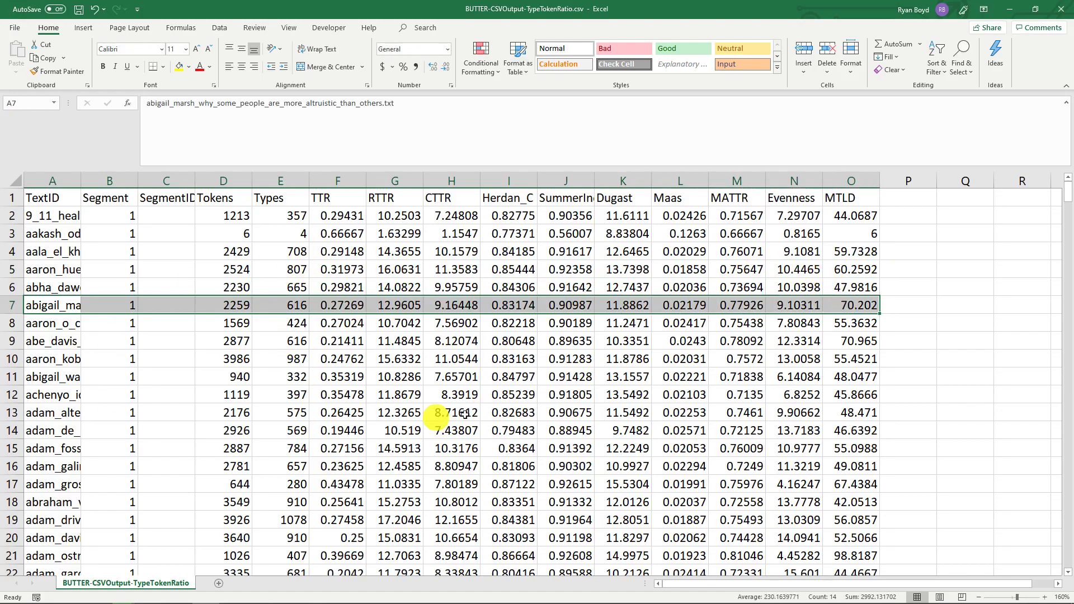
{"action": "left_click", "coordinate": [1063, 12]}
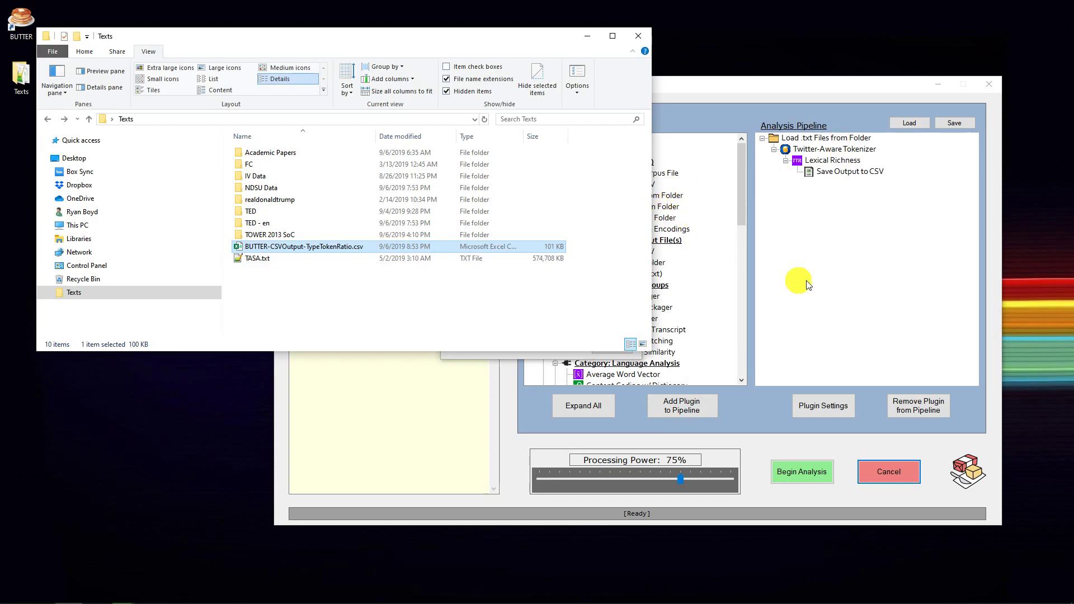
Dismiss the completion message and review the Save Output to CSV, Lexical Richness and Twitter-Aware Tokenizer descriptions in the analysis pipeline
{"action": "left_click", "coordinate": [800, 286]}
{"action": "left_click", "coordinate": [610, 347]}
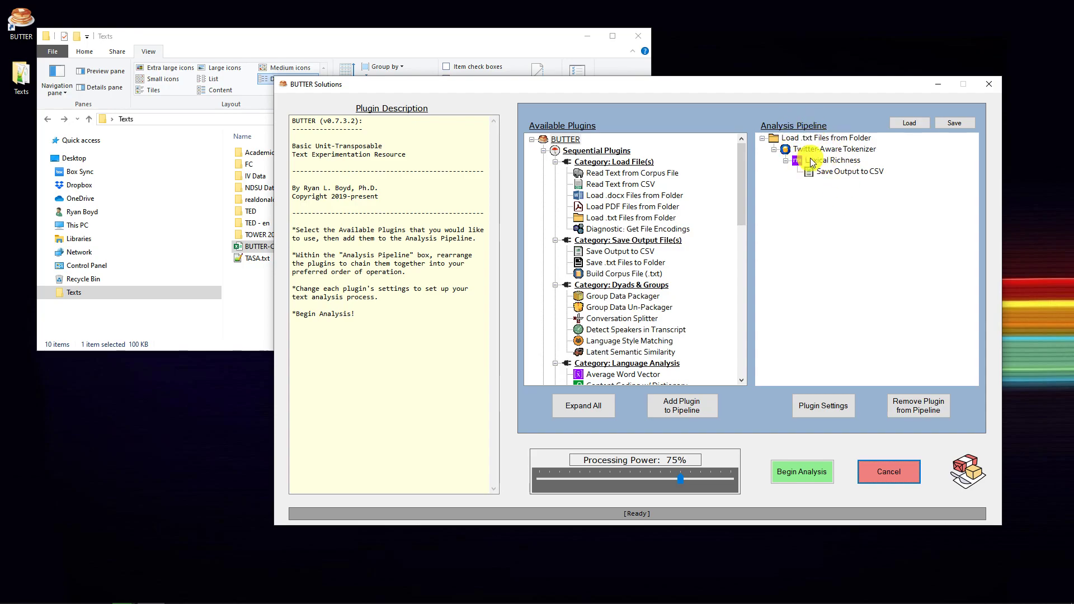
{"action": "left_click", "coordinate": [836, 173]}
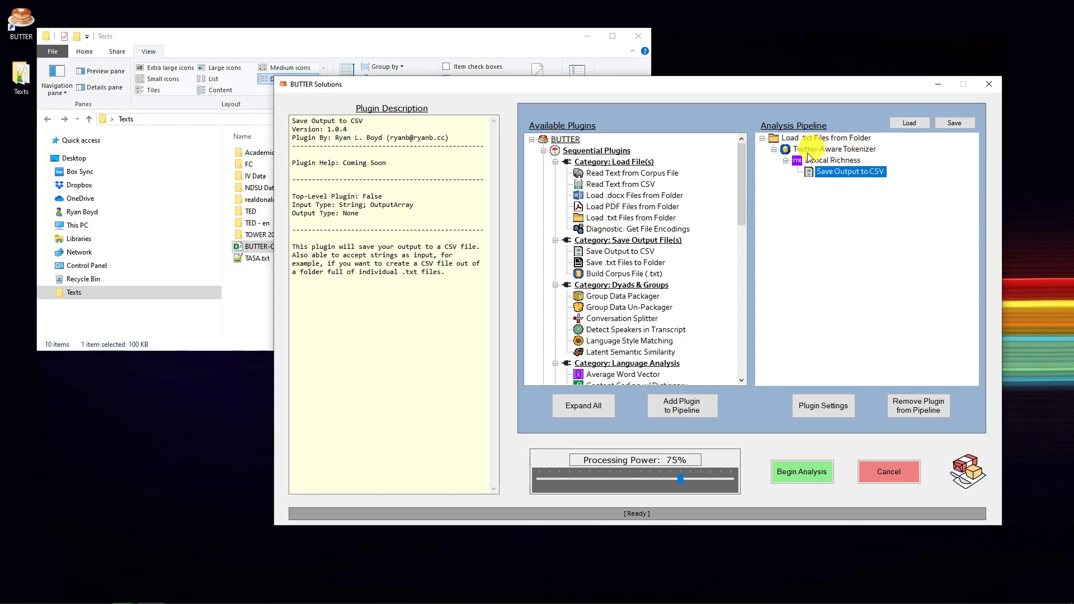
{"action": "left_click", "coordinate": [811, 162]}
{"action": "left_click", "coordinate": [822, 172]}
{"action": "left_click", "coordinate": [814, 163]}
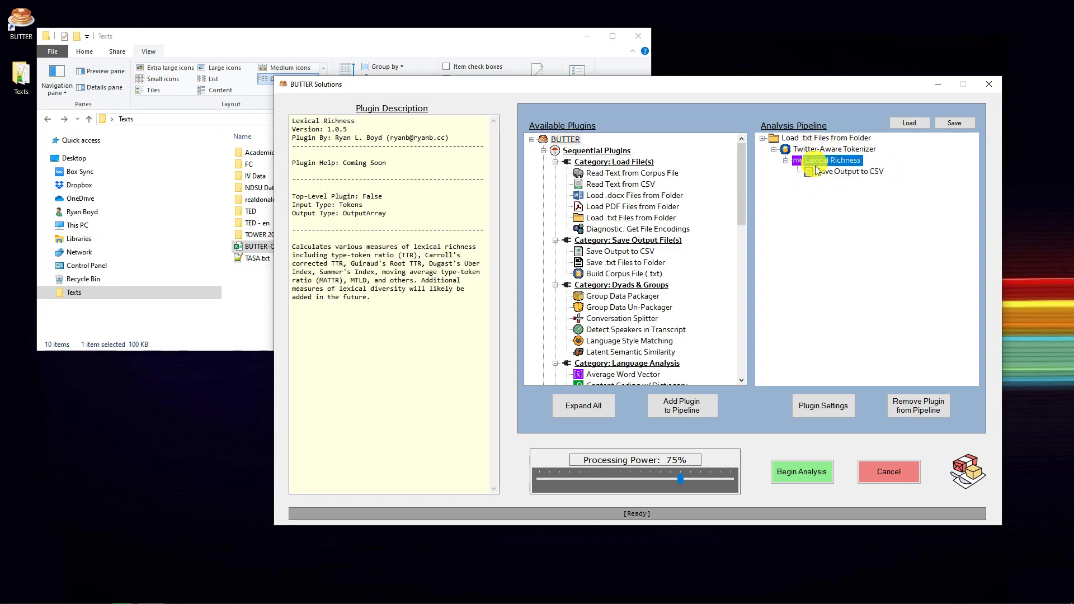
{"action": "left_click", "coordinate": [817, 171]}
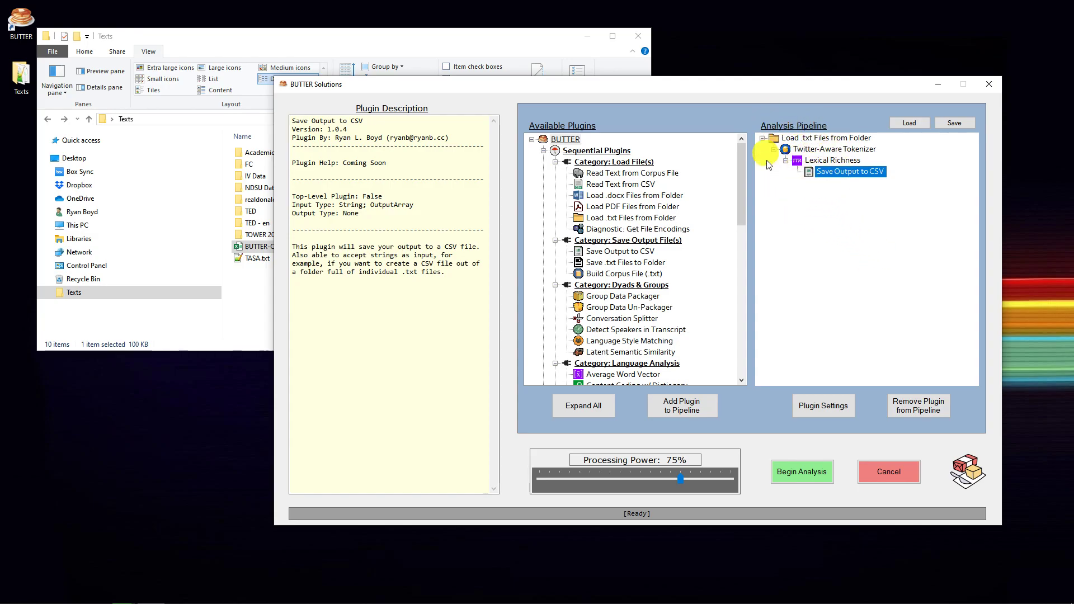
{"action": "left_click", "coordinate": [818, 160]}
{"action": "left_click", "coordinate": [817, 150]}
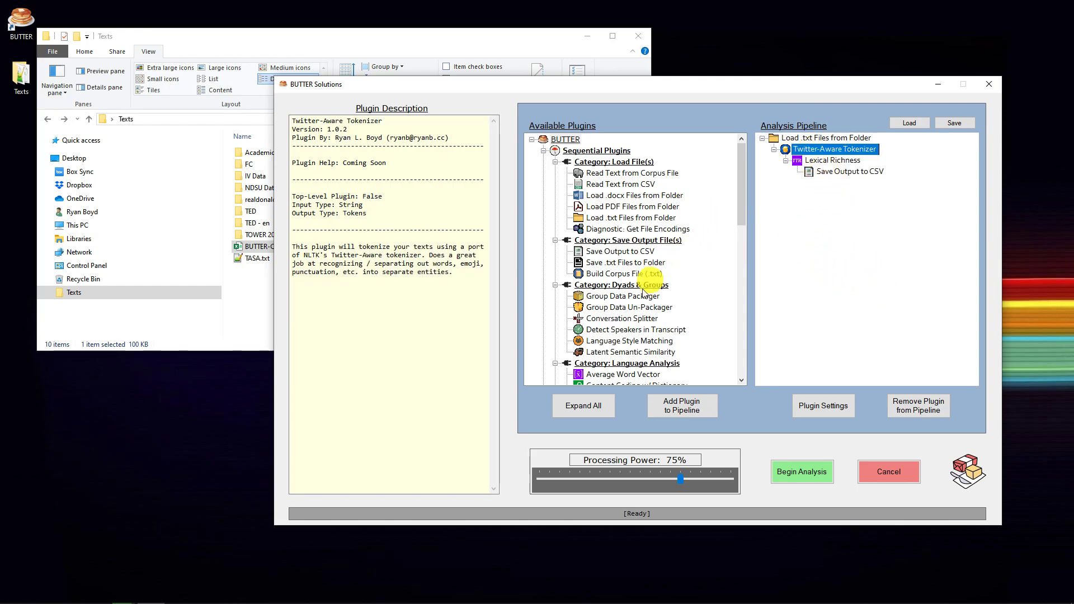
Add the Readability Metrics plugin to the pipeline directly under Load .txt Files from Folder, after checking its input type
{"action": "left_click", "coordinate": [815, 138]}
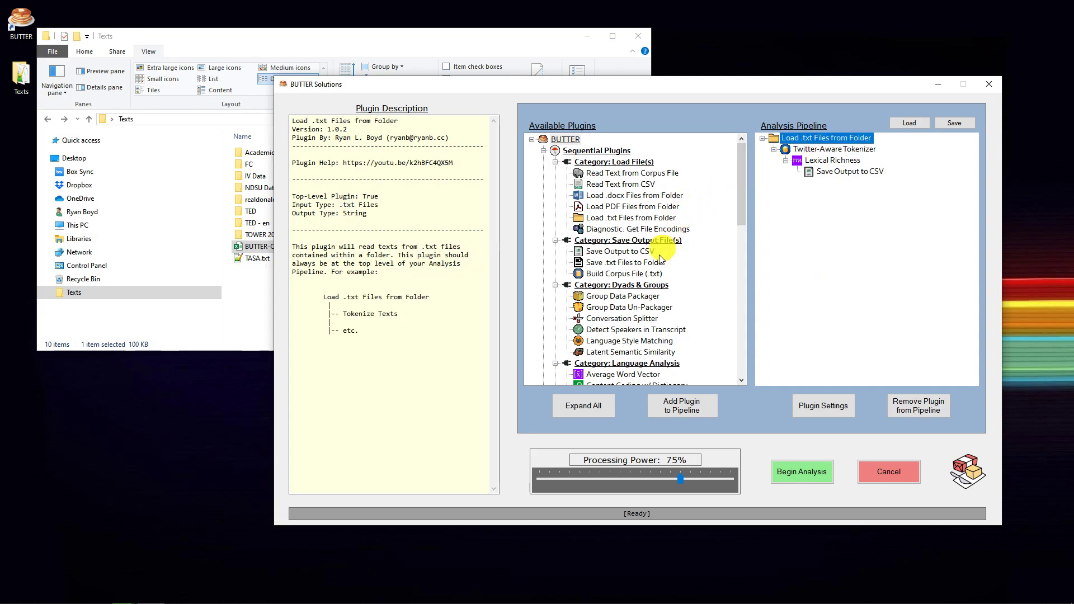
{"action": "scroll", "coordinate": [659, 266], "scroll_direction": "down", "scroll_amount": 3}
{"action": "scroll", "coordinate": [658, 266], "scroll_direction": "down", "scroll_amount": 3}
{"action": "left_click", "coordinate": [609, 241]}
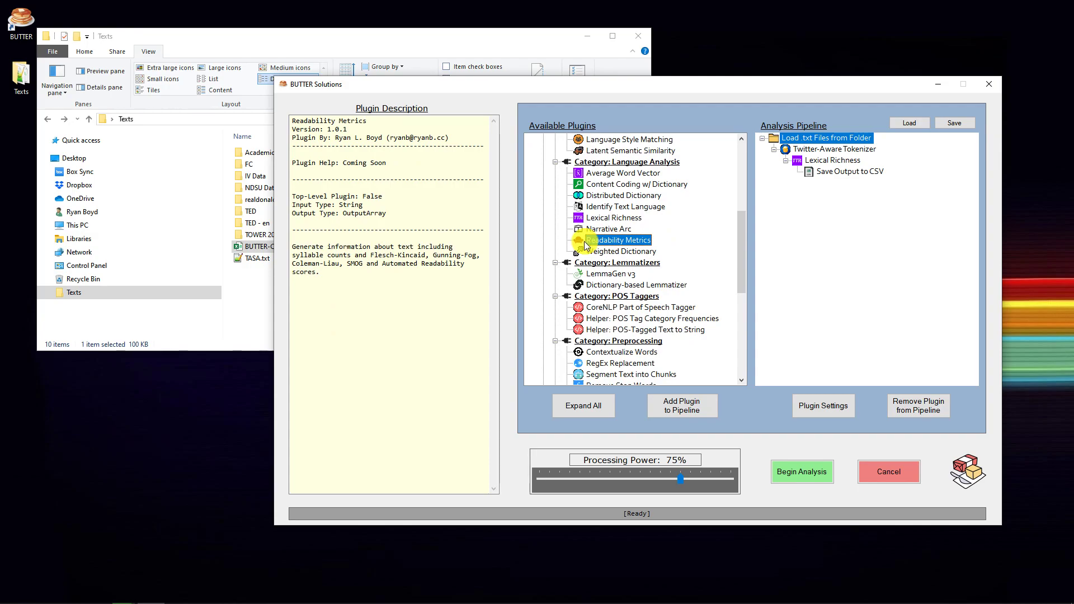
{"action": "left_click", "coordinate": [344, 204]}
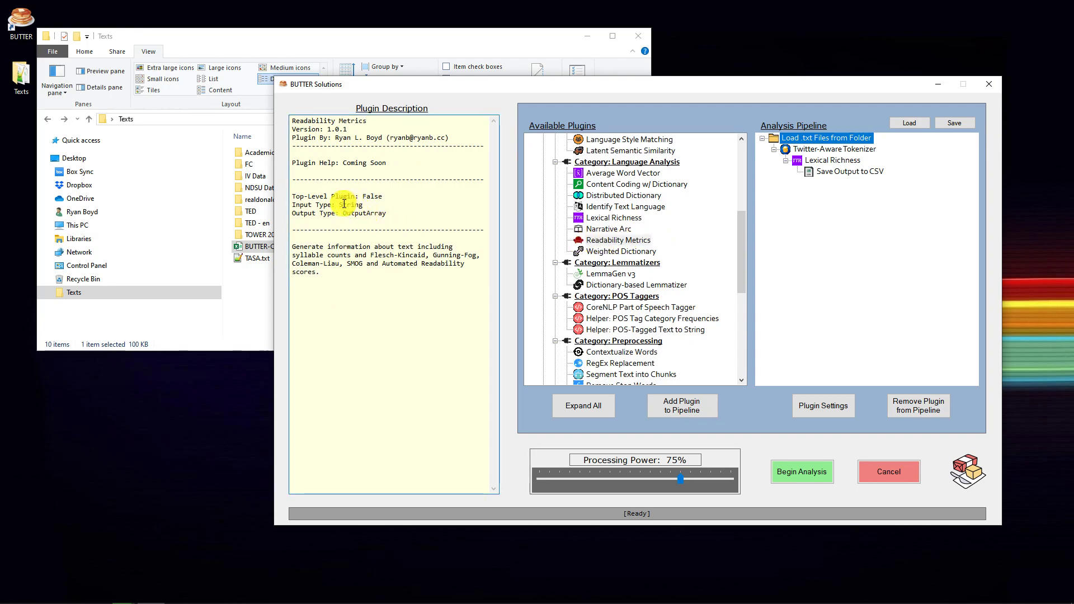
{"action": "double_click", "coordinate": [607, 240]}
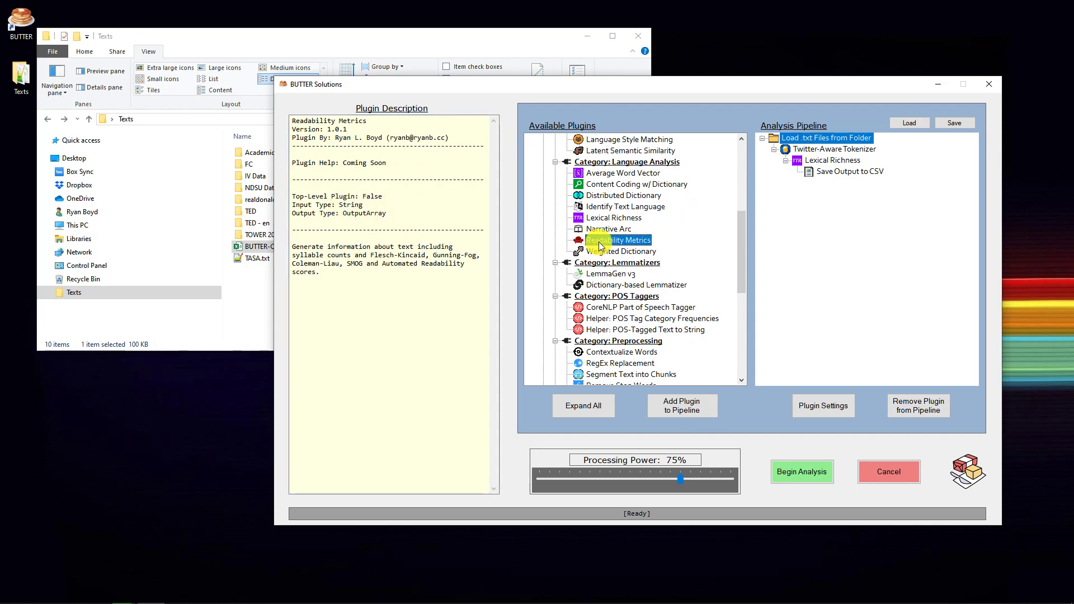
{"action": "left_click", "coordinate": [787, 140]}
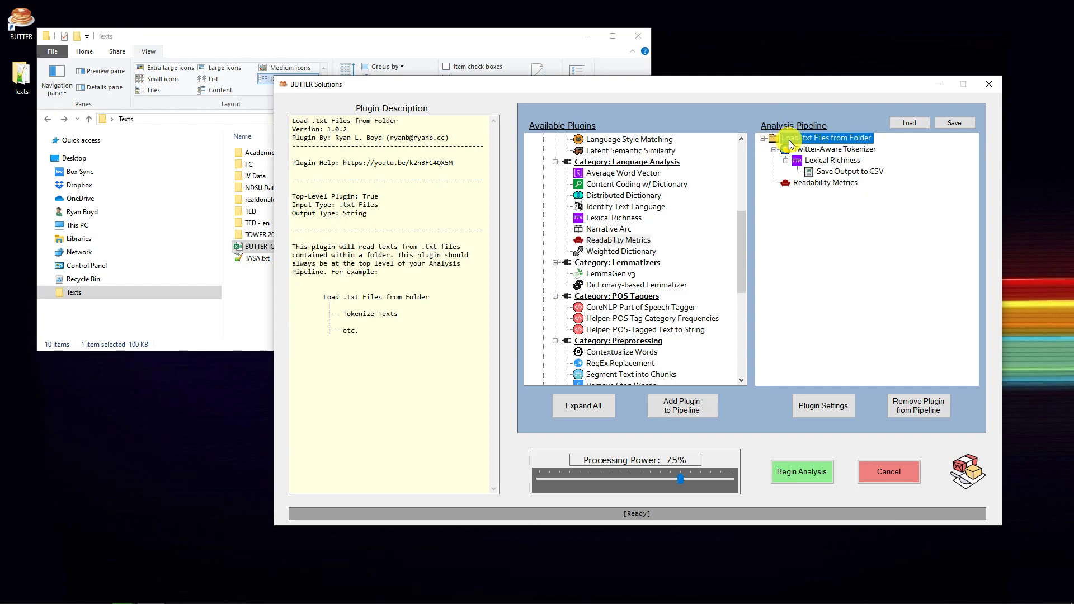
Add a Save Output to CSV plugin under Readability Metrics in the analysis pipeline
{"action": "left_click", "coordinate": [803, 183]}
{"action": "scroll", "coordinate": [659, 259], "scroll_direction": "up", "scroll_amount": 1}
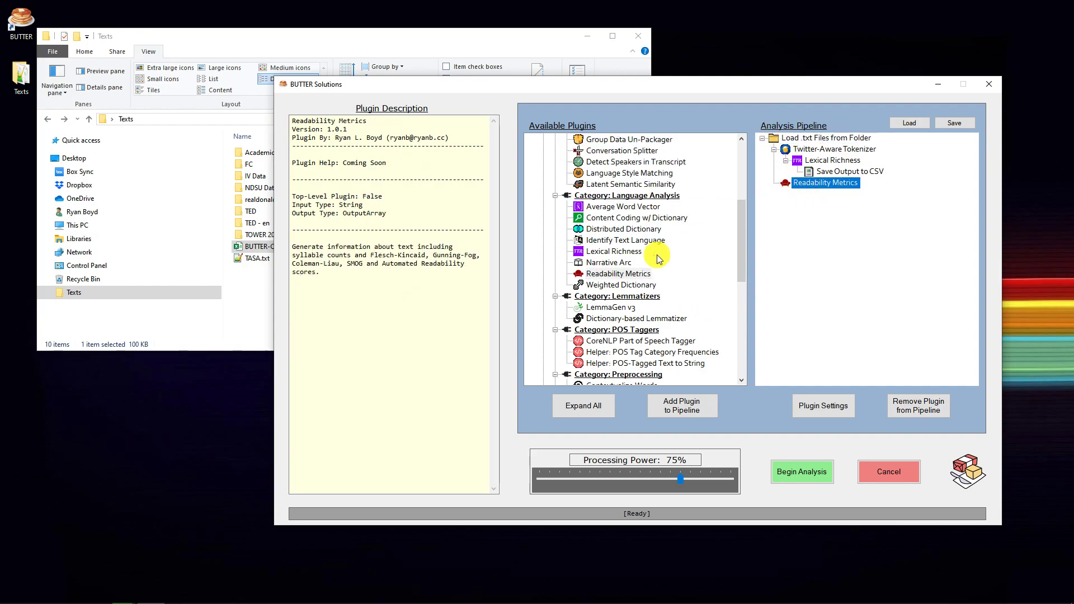
{"action": "scroll", "coordinate": [659, 259], "scroll_direction": "up", "scroll_amount": 2}
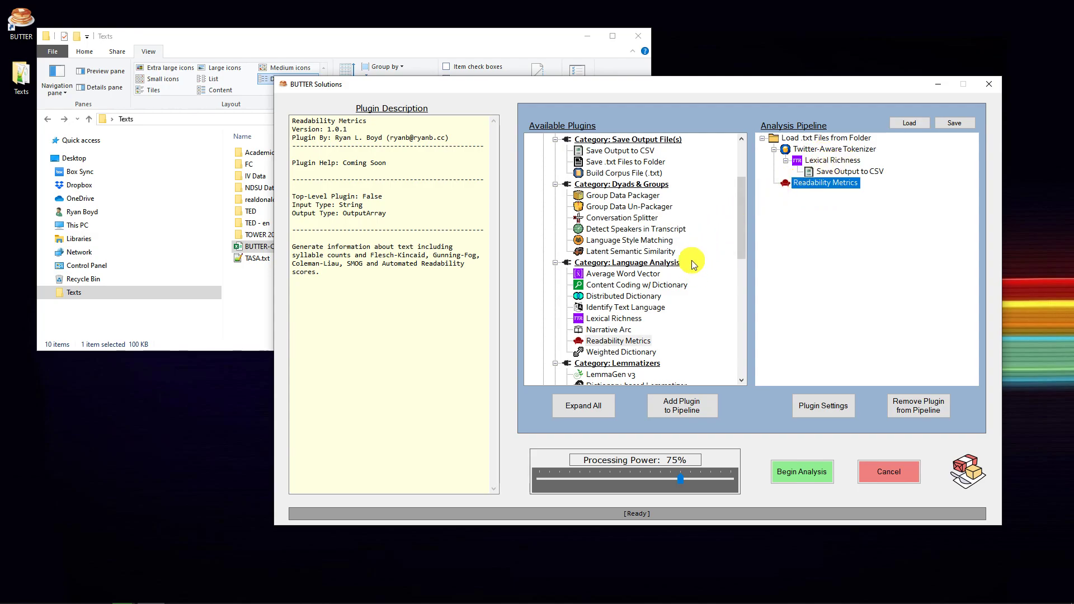
{"action": "scroll", "coordinate": [666, 296], "scroll_direction": "up", "scroll_amount": 2}
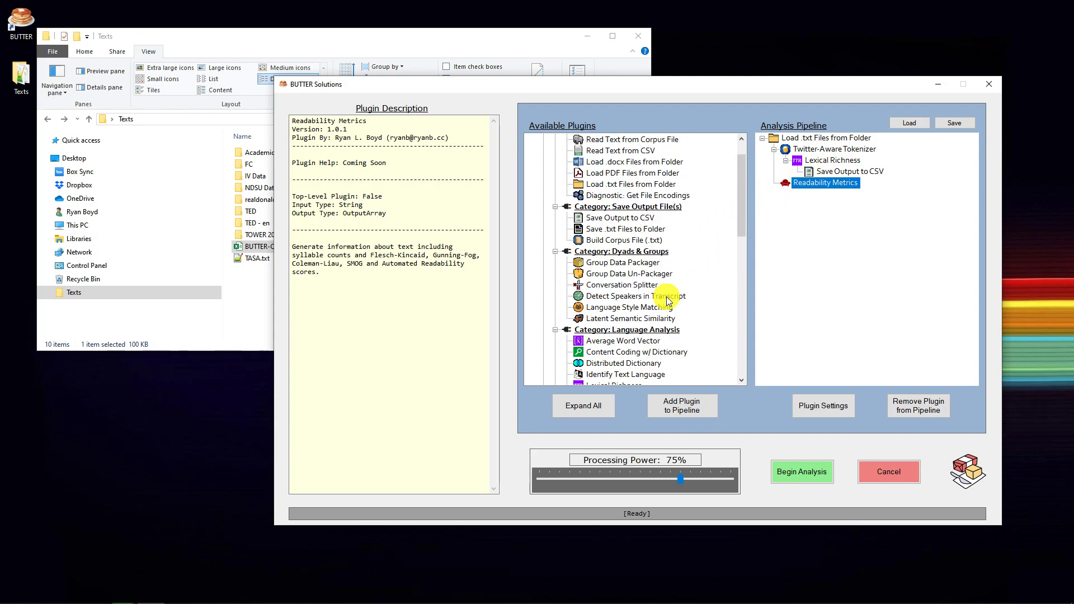
{"action": "left_click", "coordinate": [618, 217]}
{"action": "left_click", "coordinate": [692, 411]}
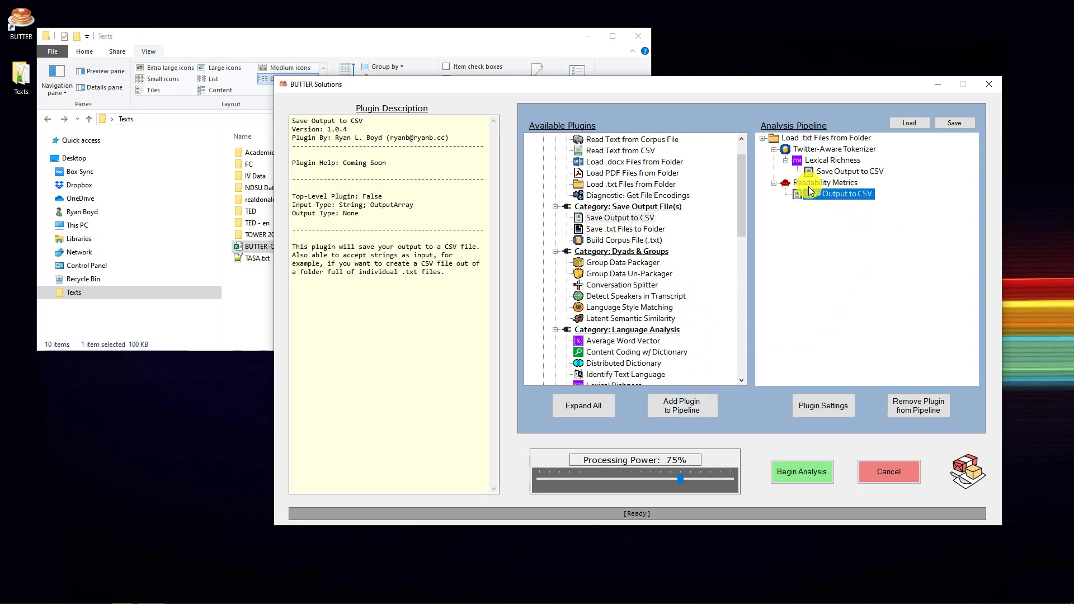
Check the output file settings of the Save Output to CSV plugin under Lexical Richness, and accept them
{"action": "left_click", "coordinate": [838, 172]}
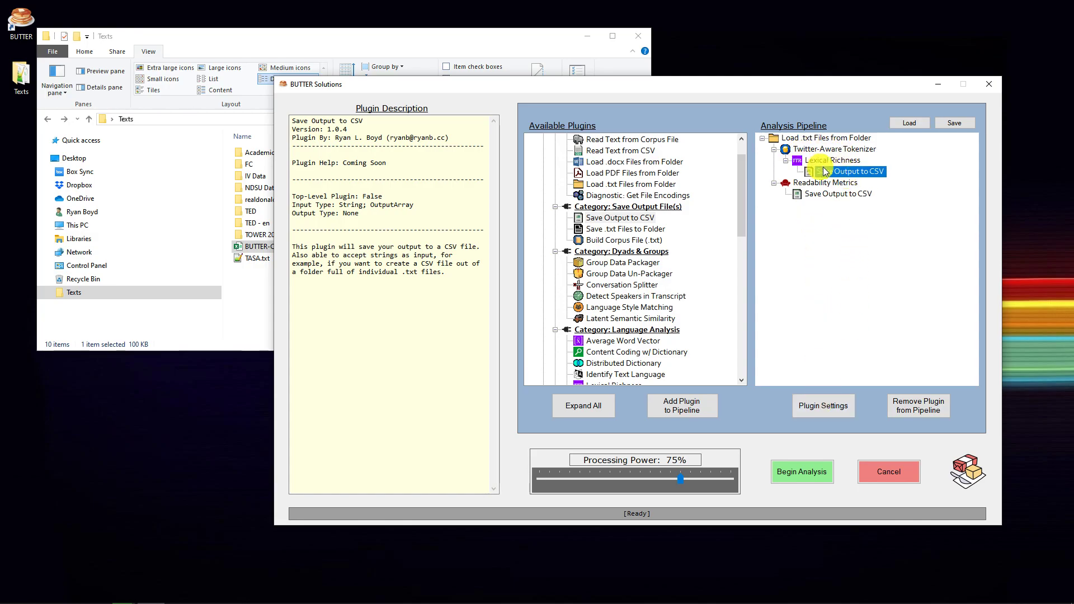
{"action": "left_click", "coordinate": [838, 400]}
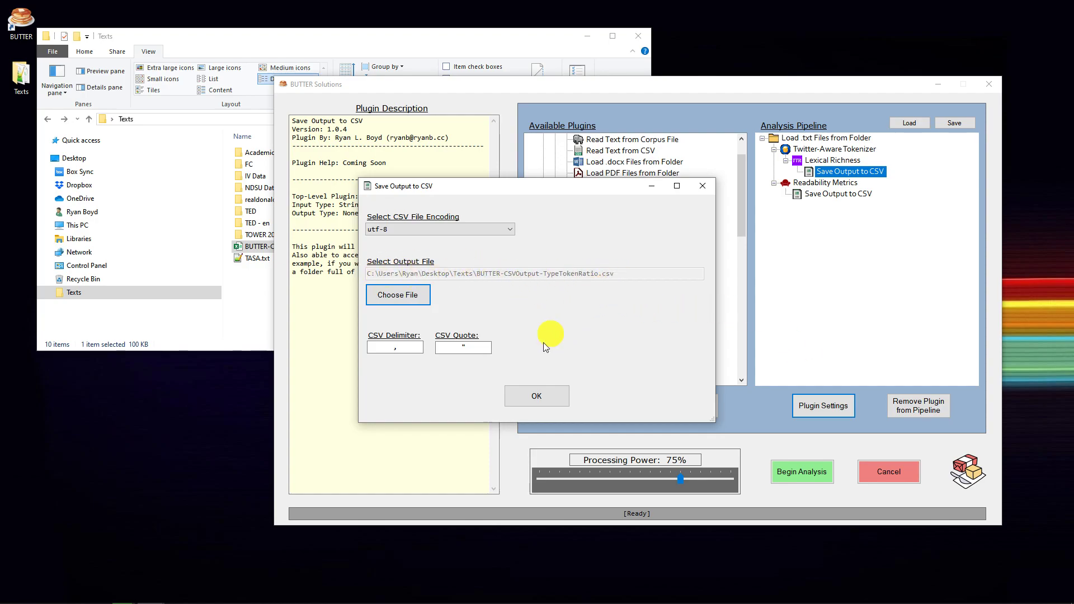
{"action": "left_click", "coordinate": [551, 399]}
Set the output file of the Save Output to CSV plugin under Readability Metrics to BUTTER-CSVOutput-Readability.csv in the Texts folder
{"action": "left_click", "coordinate": [830, 204]}
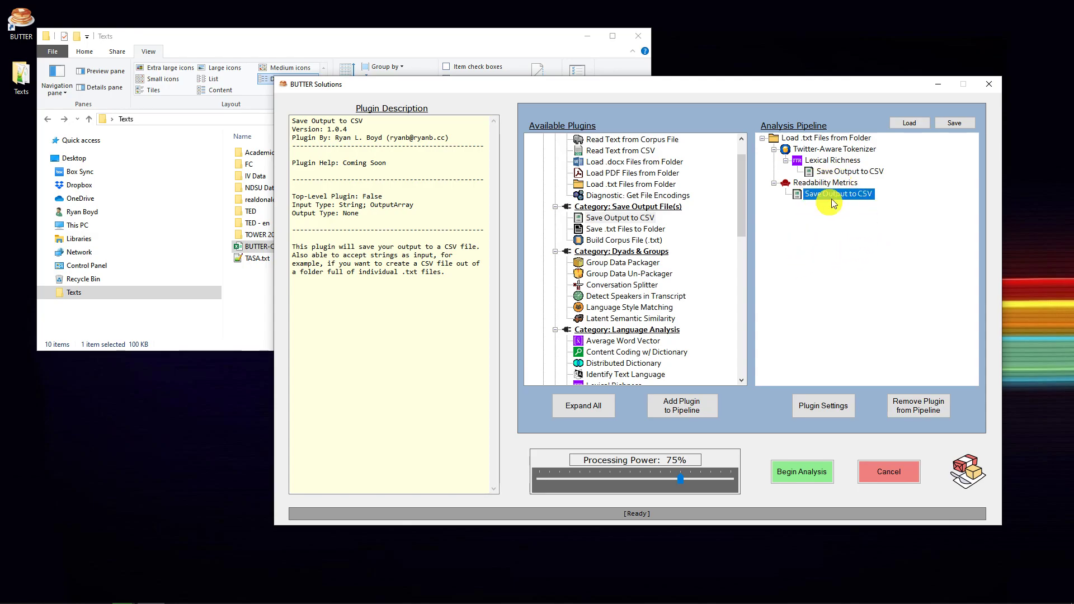
{"action": "left_click", "coordinate": [810, 404]}
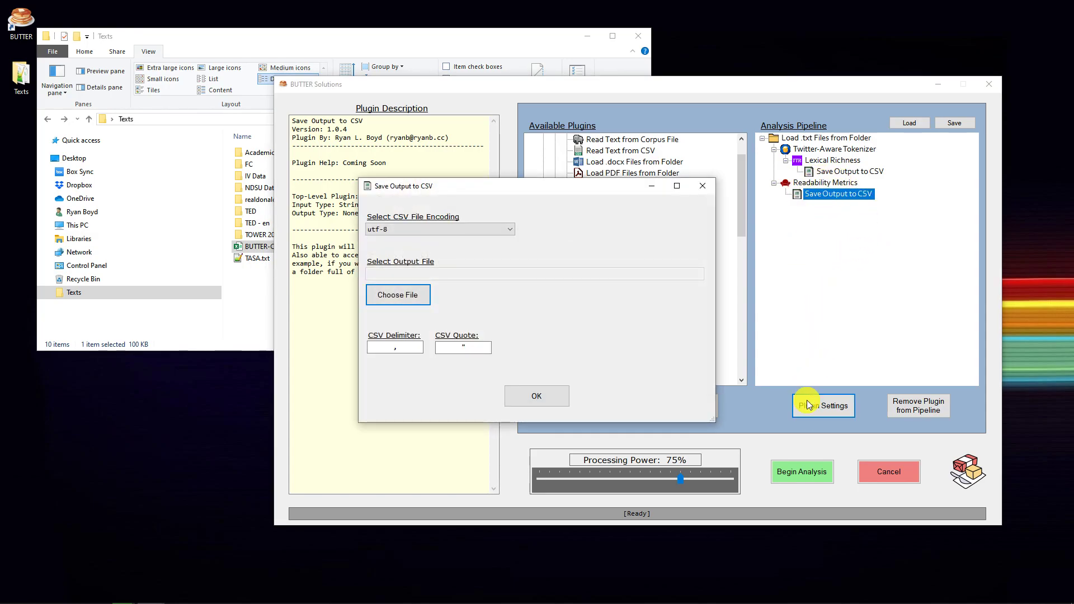
{"action": "left_click", "coordinate": [394, 298]}
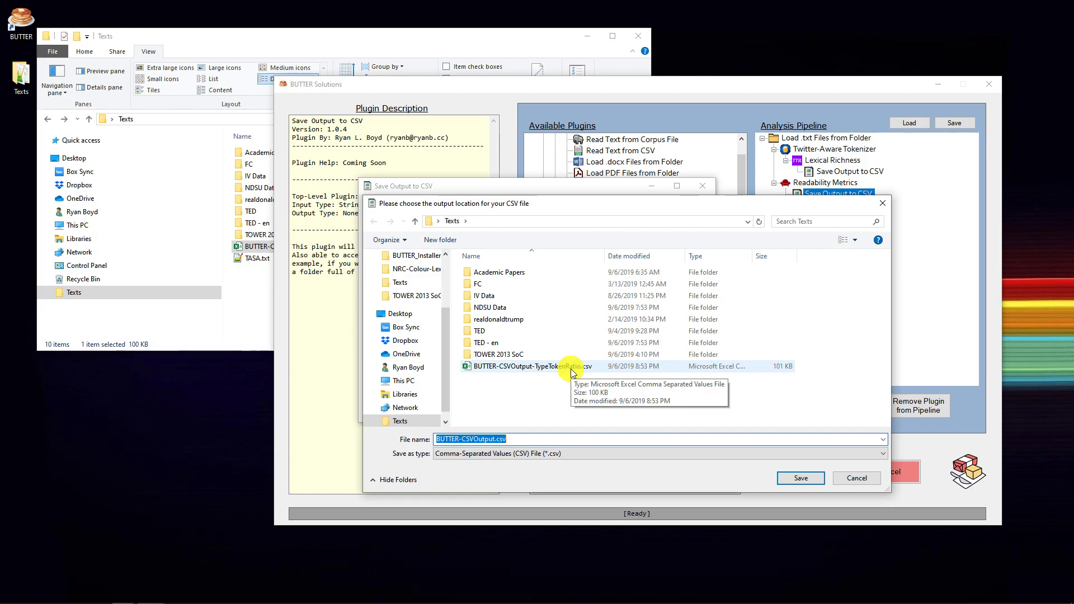
{"action": "left_click", "coordinate": [494, 440]}
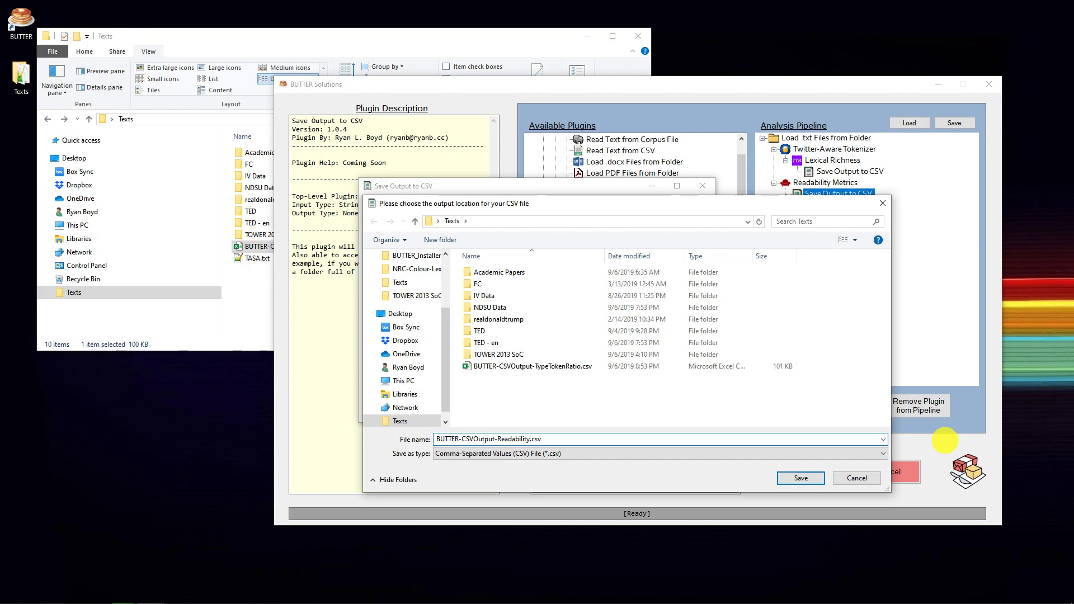
{"action": "key", "text": "Return"}
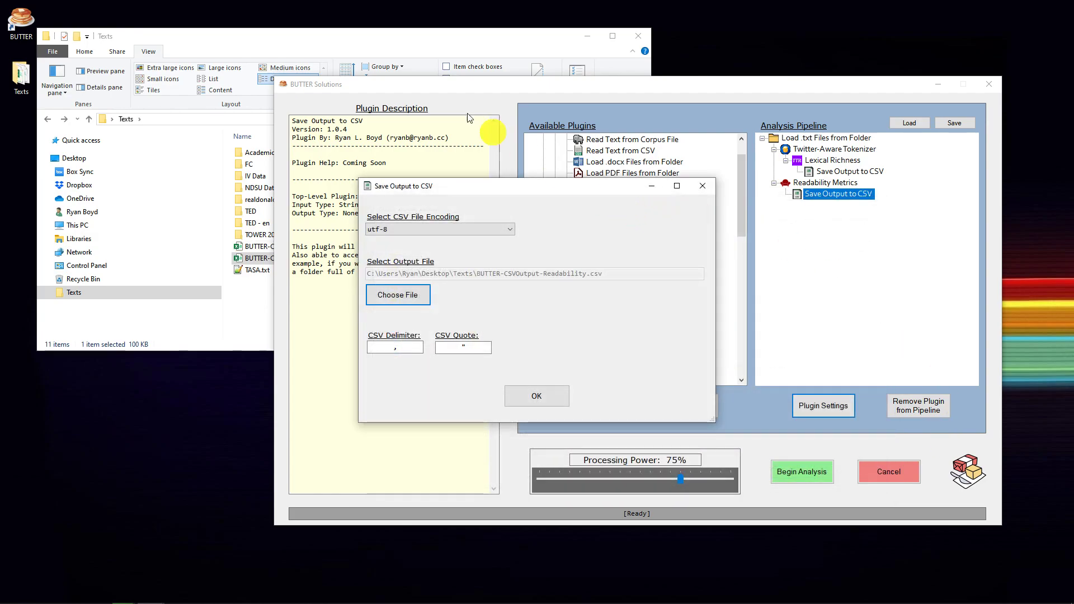
Check BUTTER-CSVOutput-Readability.csv in the Texts folder window, and accept the Save Output to CSV settings
{"action": "left_click", "coordinate": [401, 38]}
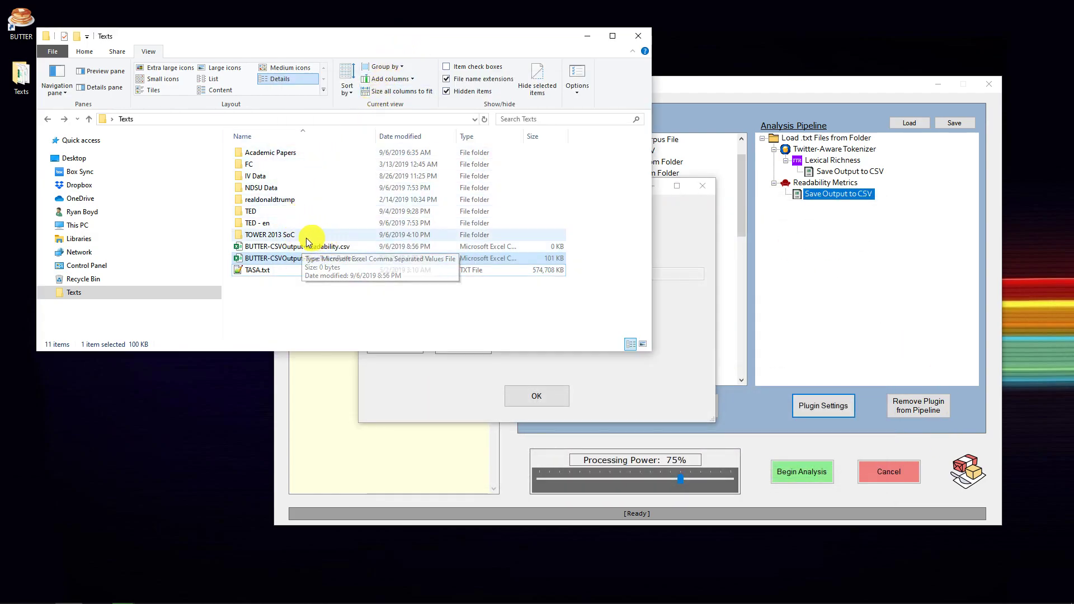
{"action": "left_click", "coordinate": [352, 247]}
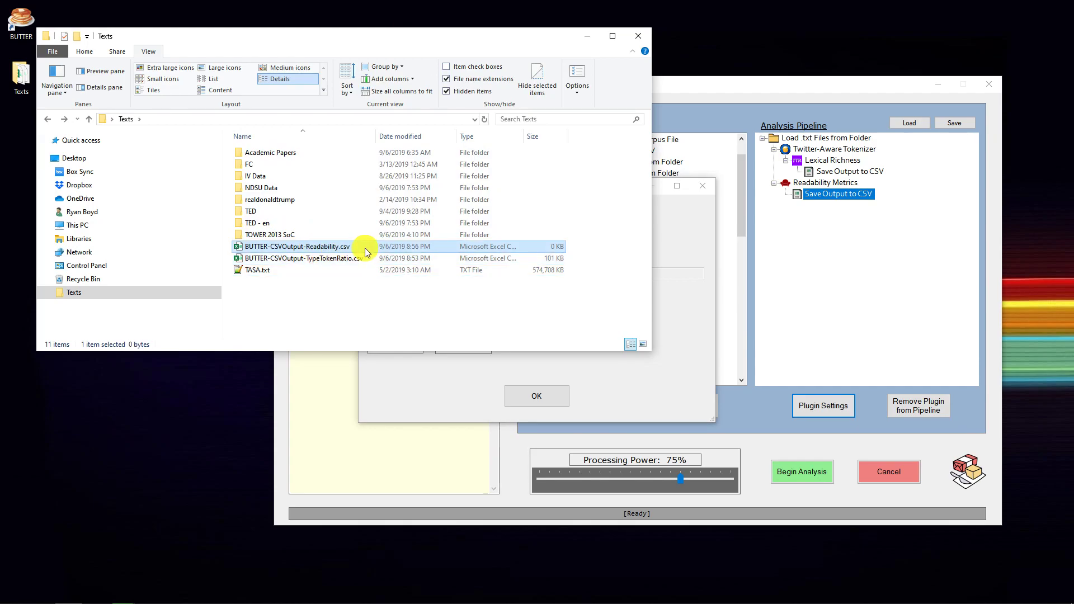
{"action": "left_click", "coordinate": [694, 346]}
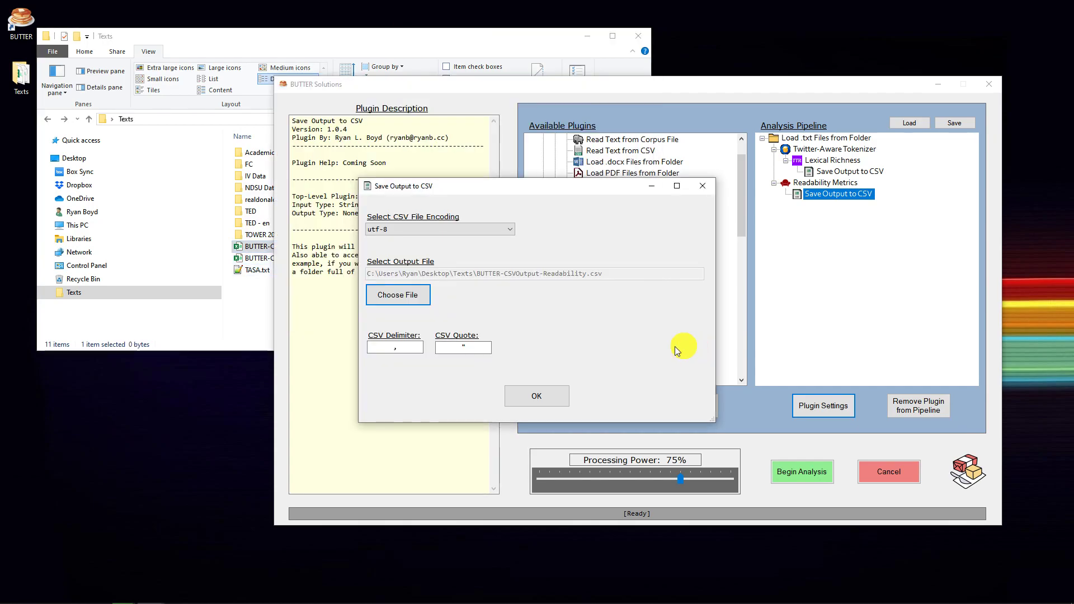
{"action": "left_click", "coordinate": [554, 395]}
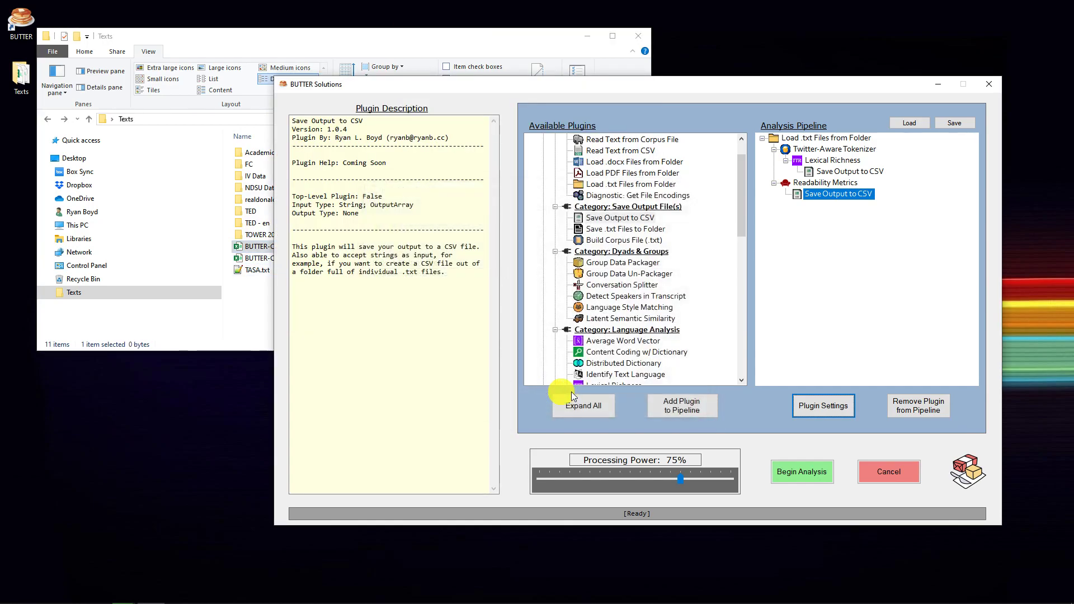
Review both pipeline branches from Load .txt Files from Folder through Lexical Richness and Readability Metrics to their CSV outputs
{"action": "left_click", "coordinate": [798, 140]}
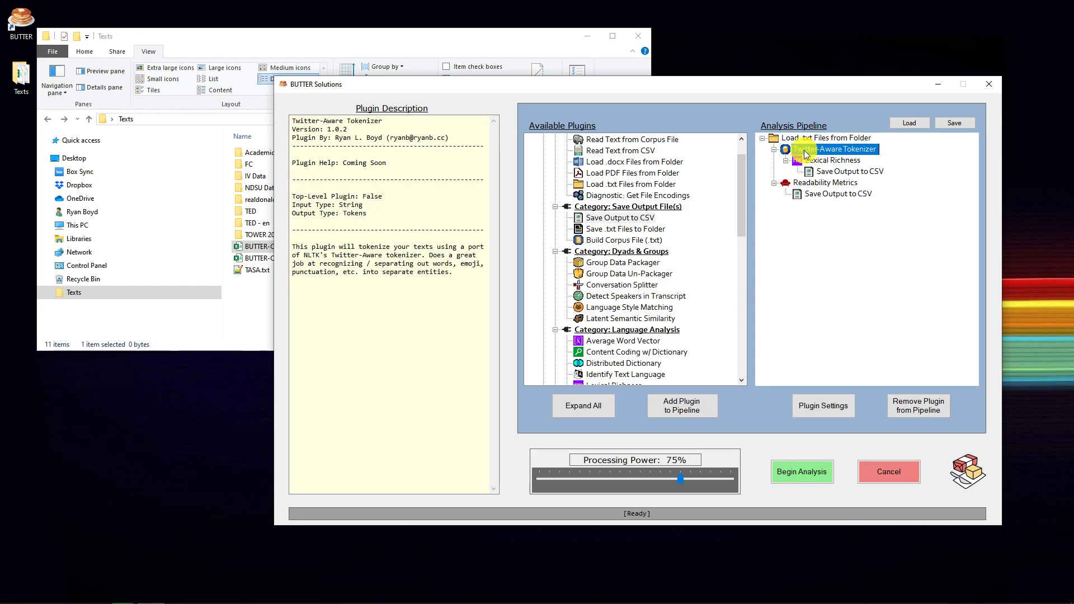
{"action": "left_click", "coordinate": [819, 161]}
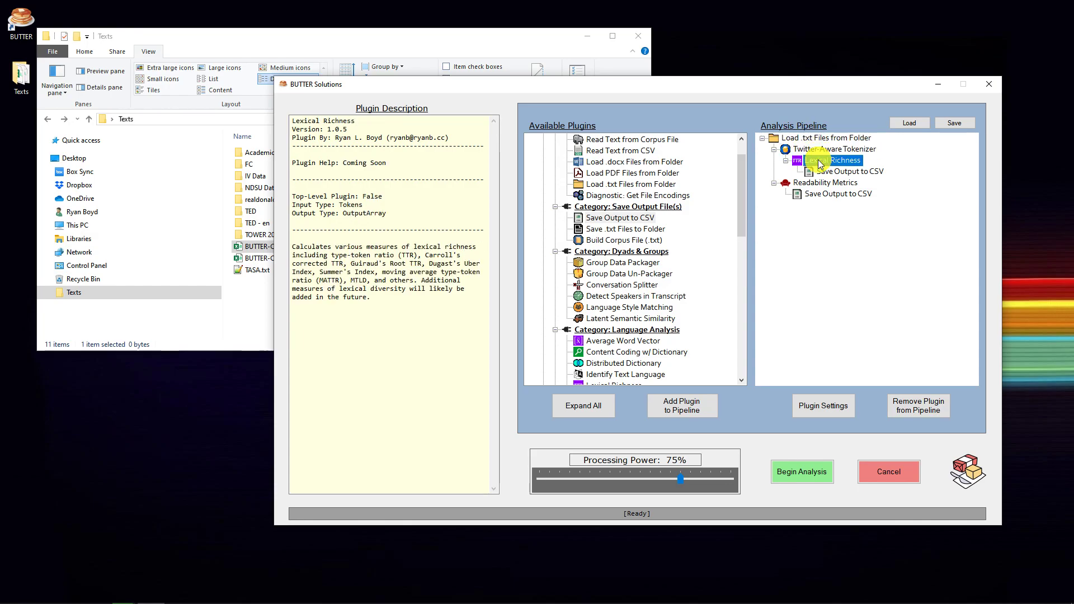
{"action": "left_click", "coordinate": [854, 172]}
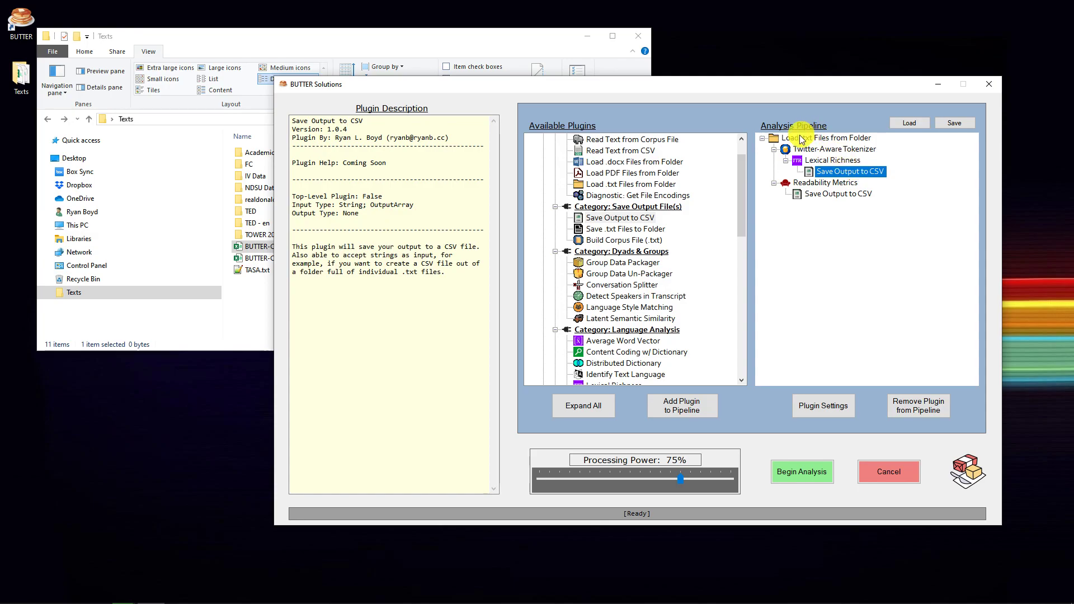
{"action": "left_click", "coordinate": [775, 140]}
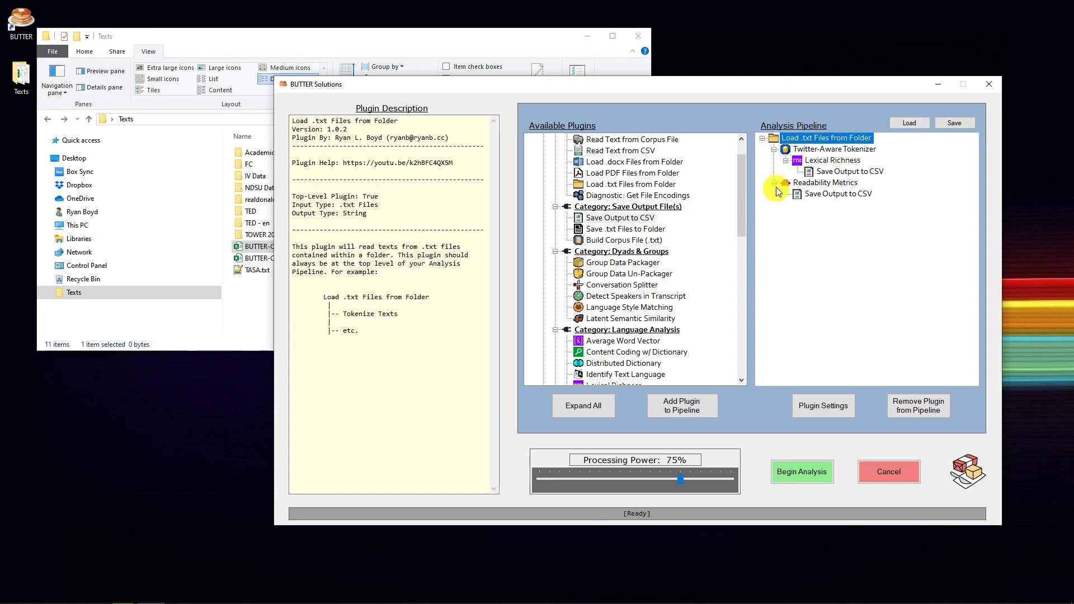
{"action": "left_click", "coordinate": [816, 186]}
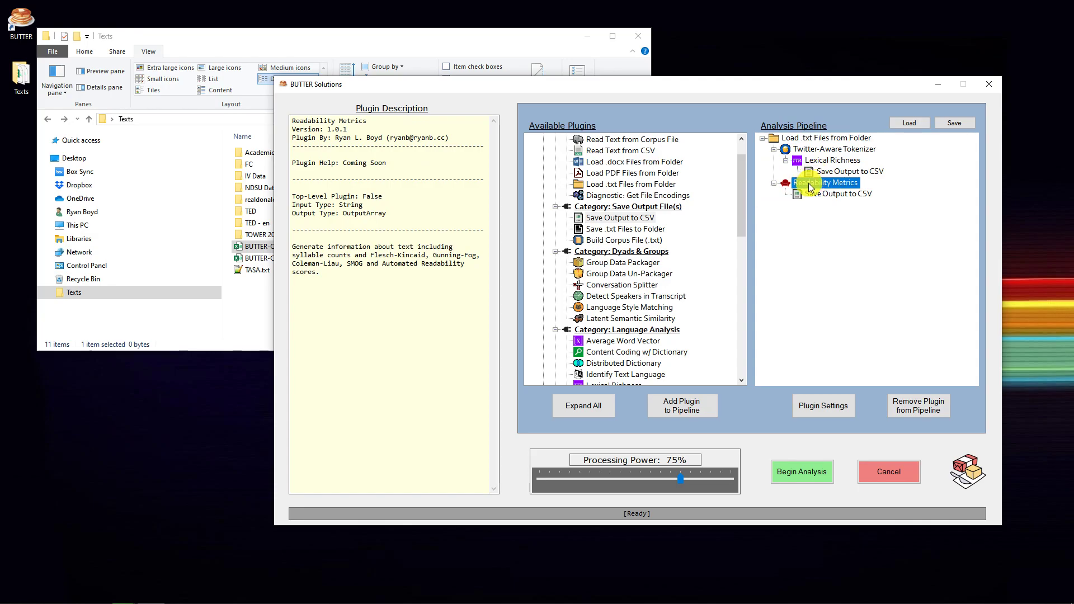
{"action": "left_click", "coordinate": [814, 195]}
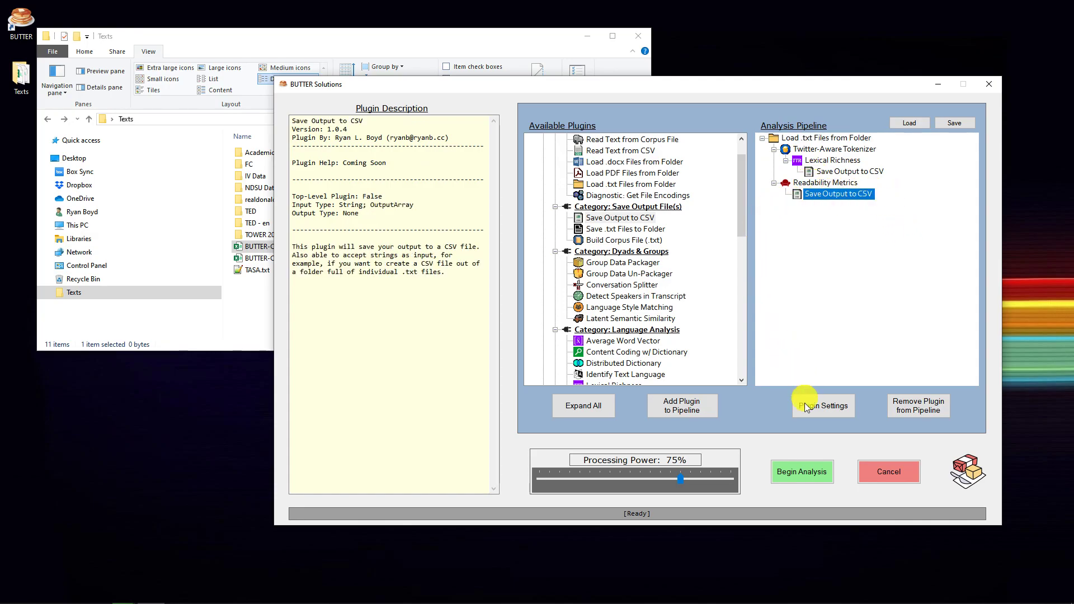
Run the two-branch analysis pipeline, cancel it during processing, and check both output CSV files in the Texts folder
{"action": "left_click", "coordinate": [814, 475]}
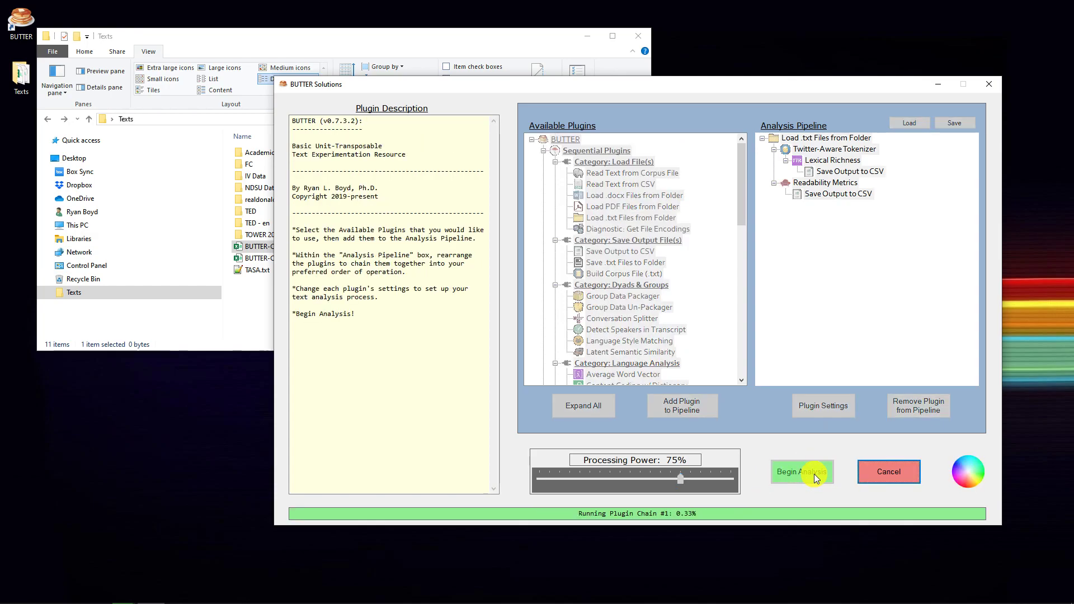
{"action": "left_click", "coordinate": [320, 42]}
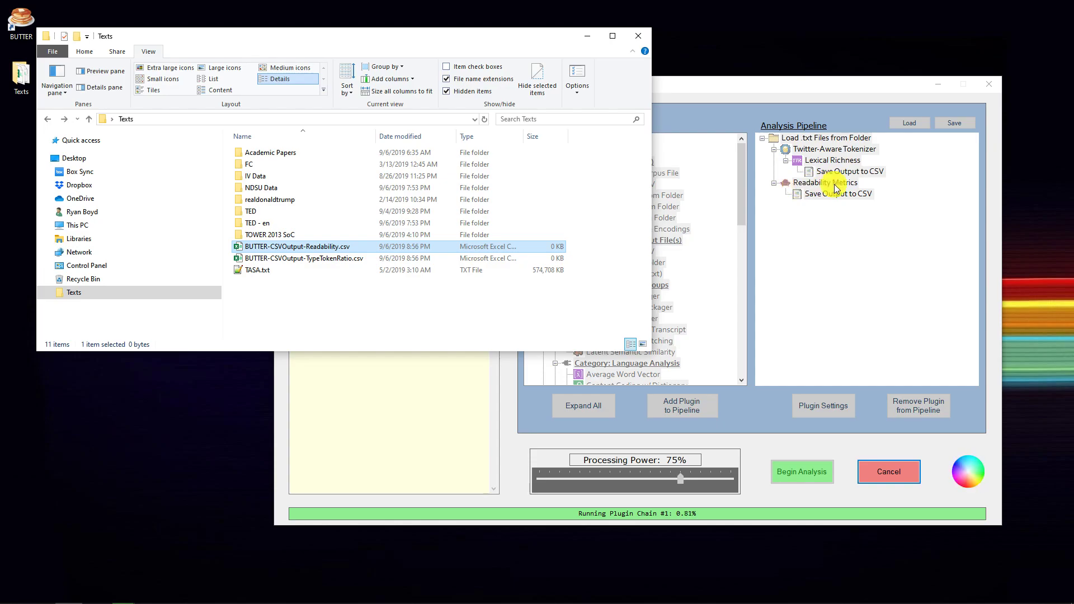
{"action": "left_click", "coordinate": [891, 471]}
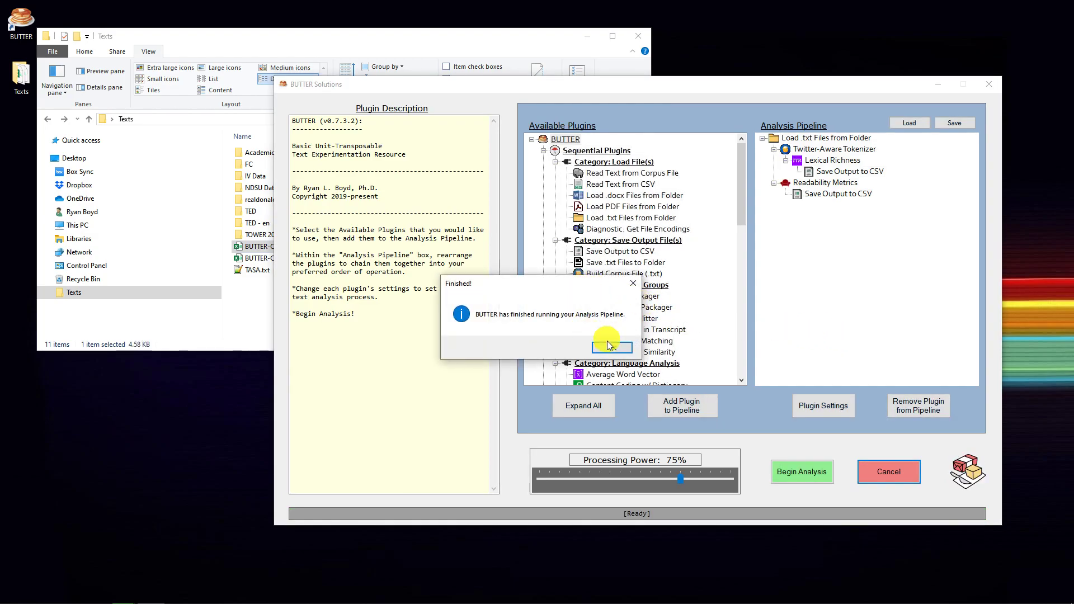
{"action": "left_click", "coordinate": [604, 336]}
{"action": "left_click", "coordinate": [337, 43]}
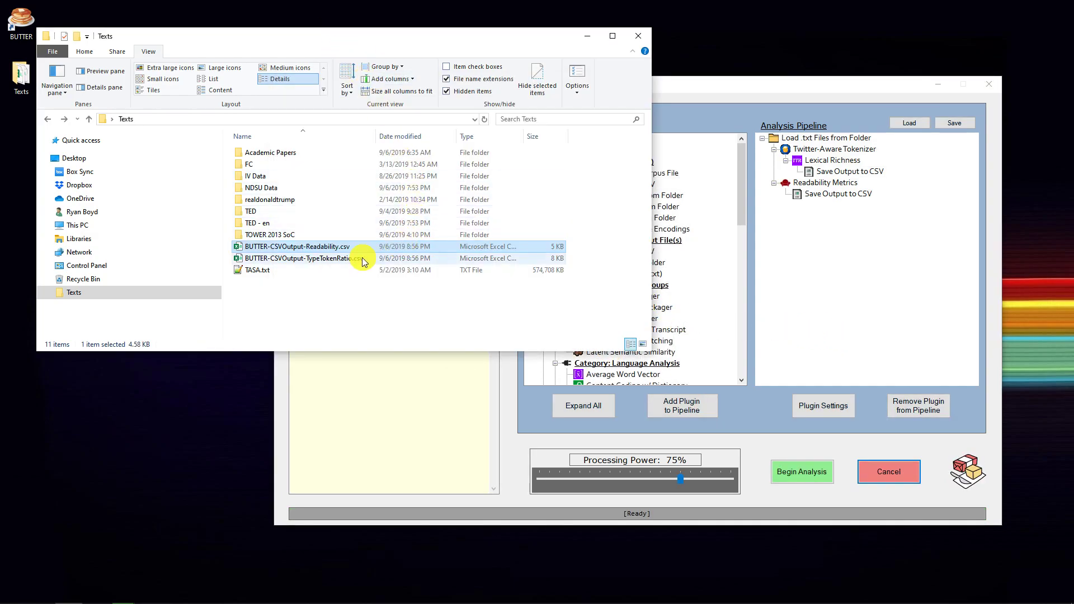
Open BUTTER-CSVOutput-TypeTokenRatio.csv in Excel, enlarge its cells, and fit the workbook to half of the screen
{"action": "double_click", "coordinate": [300, 258]}
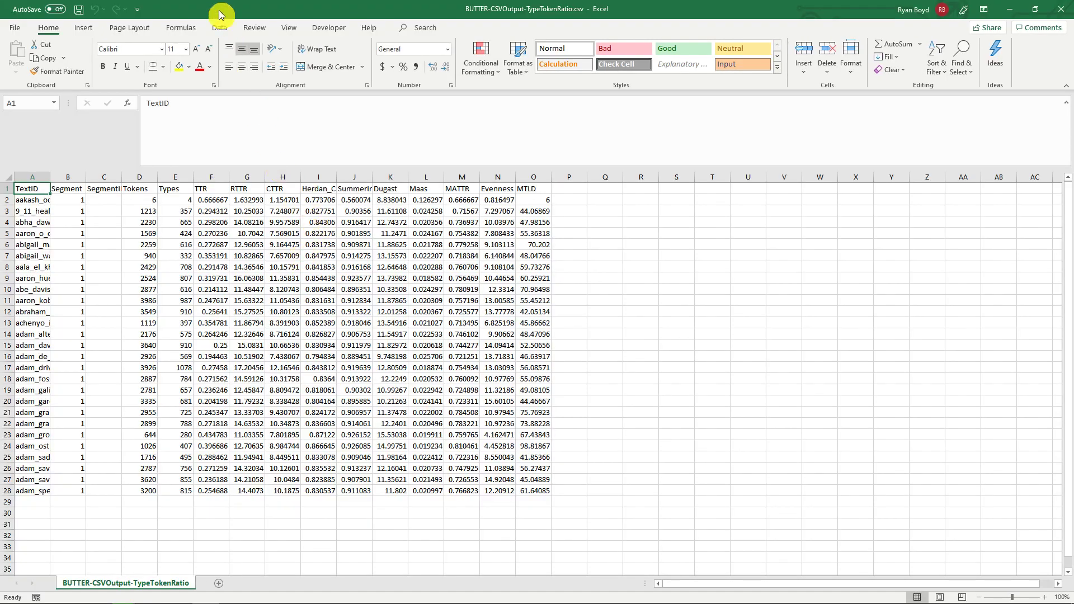
{"action": "scroll", "coordinate": [244, 245], "scroll_direction": "up", "scroll_amount": 5}
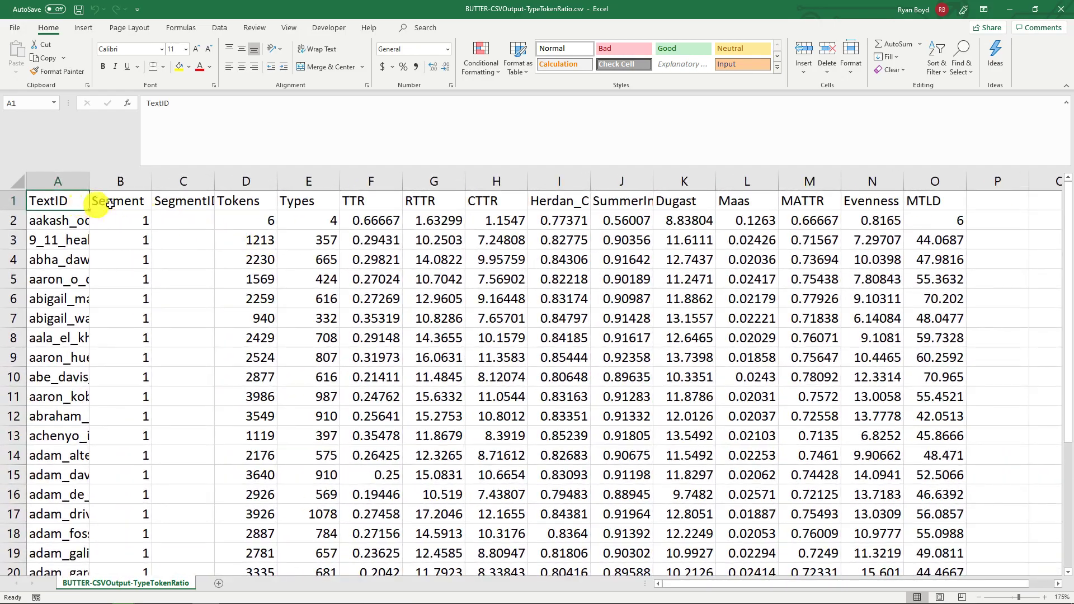
{"action": "left_click_drag", "start_coordinate": [803, 10], "coordinate": [1073, 38]}
{"action": "left_click", "coordinate": [434, 38]}
{"action": "left_click", "coordinate": [398, 44]}
Open BUTTER-CSVOutput-Readability.csv beside the TypeTokenRatio workbook and examine its header row from TextID through SentenceCount to ReadingTime
{"action": "double_click", "coordinate": [312, 247]}
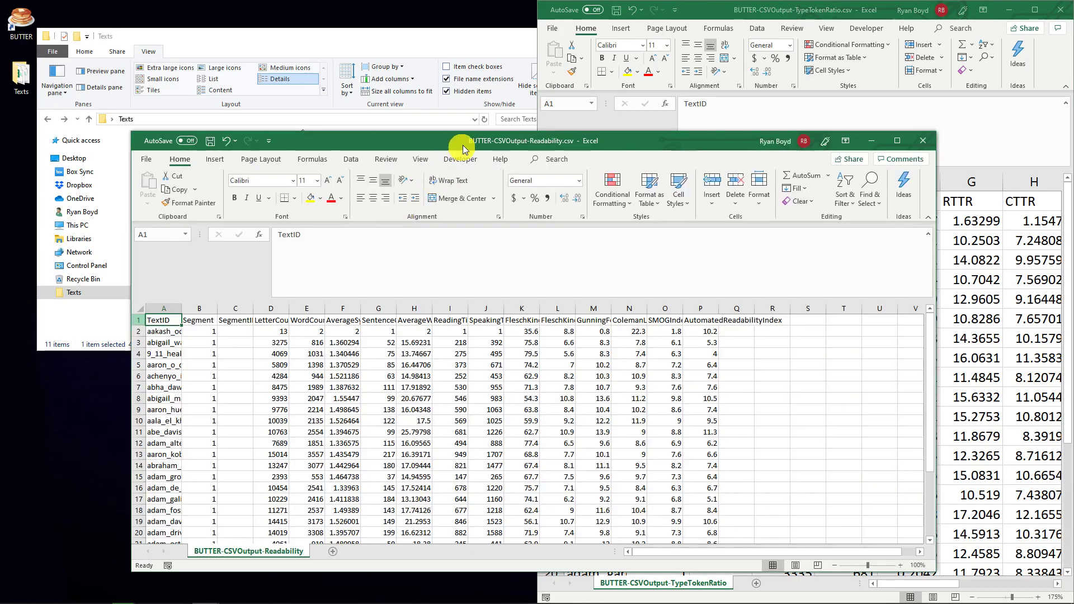
{"action": "left_click_drag", "start_coordinate": [456, 149], "coordinate": [0, 142]}
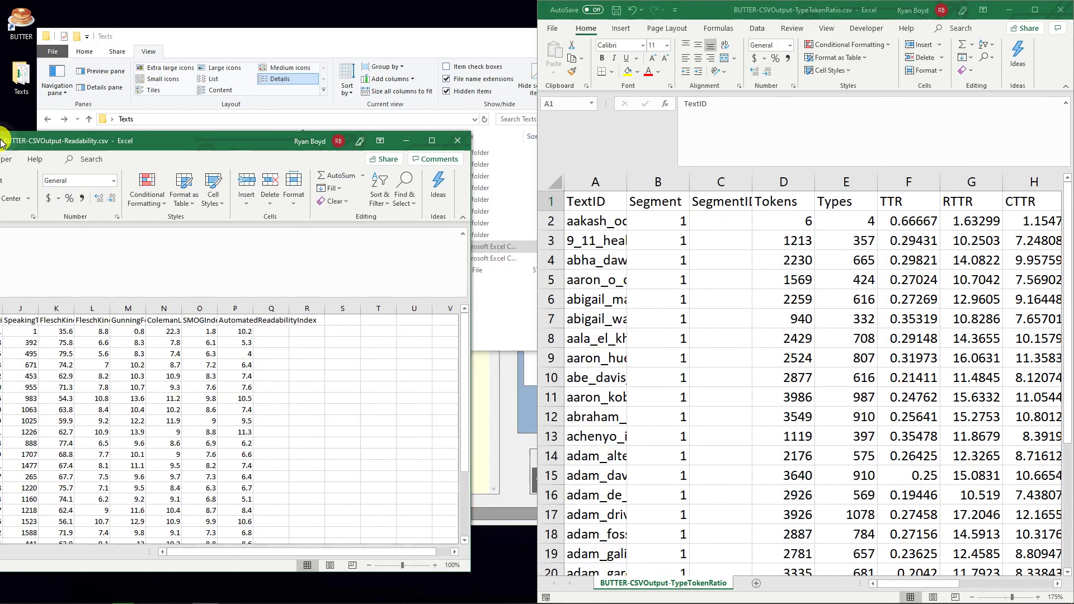
{"action": "scroll", "coordinate": [146, 221], "scroll_direction": "up", "scroll_amount": 3, "text": "ctrl"}
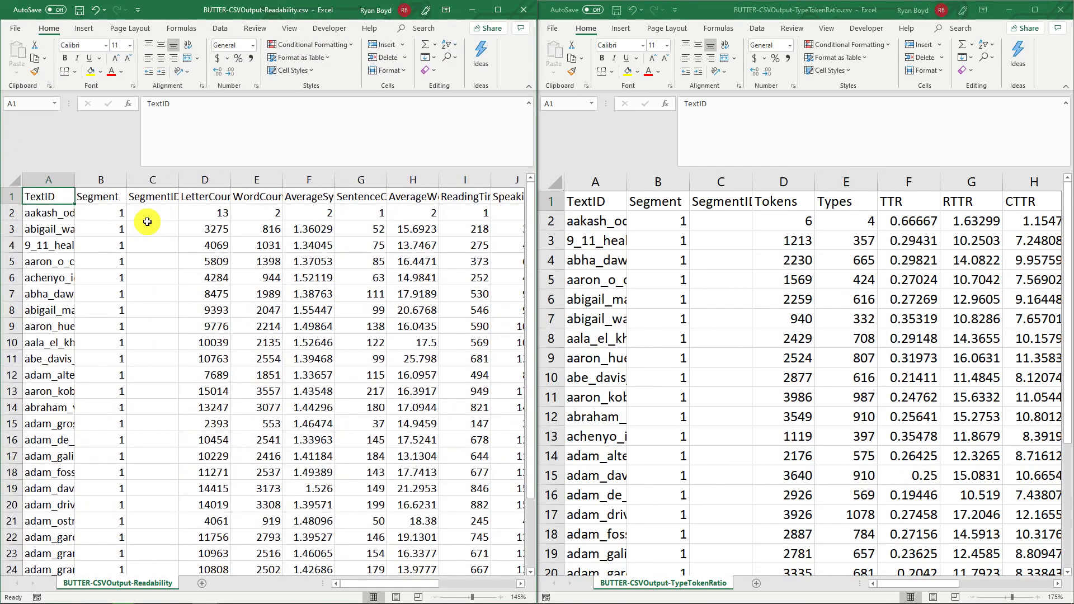
{"action": "left_click", "coordinate": [377, 203]}
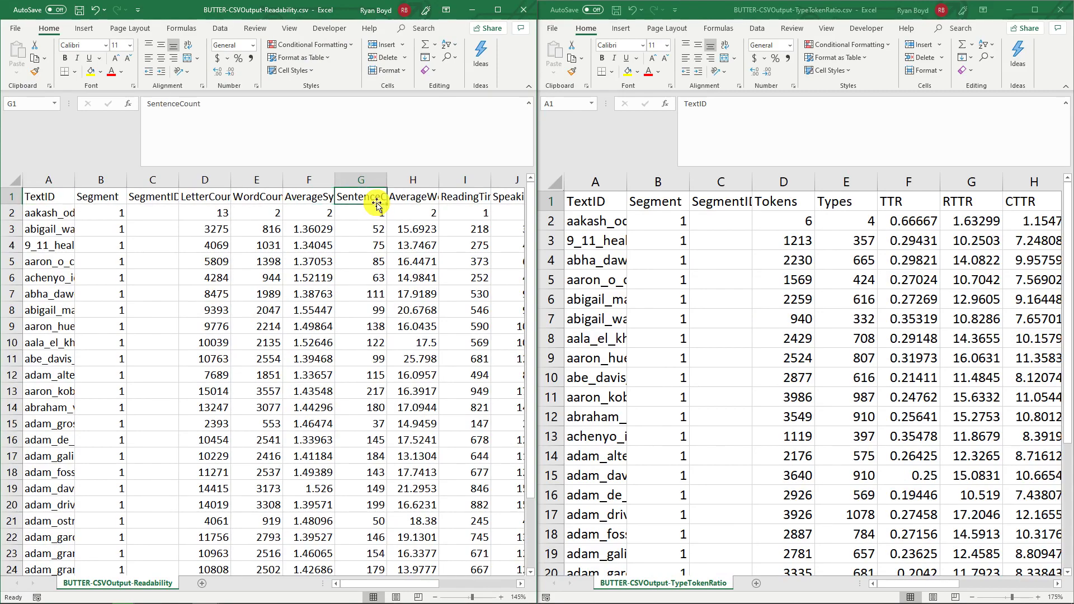
{"action": "key", "text": "Right"}
{"action": "key", "text": "Right"}
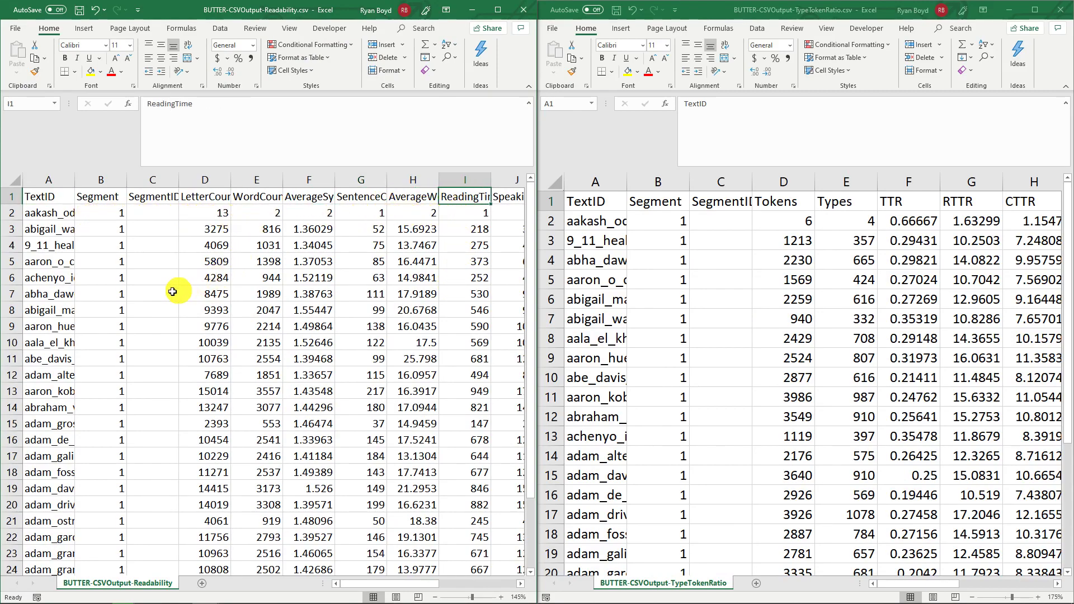
Compare the order of the TextID entries in the Readability and TypeTokenRatio workbooks
{"action": "left_click", "coordinate": [589, 210]}
{"action": "left_click_drag", "start_coordinate": [592, 222], "coordinate": [592, 319]}
{"action": "left_click", "coordinate": [43, 214]}
{"action": "left_click_drag", "start_coordinate": [43, 213], "coordinate": [50, 299]}
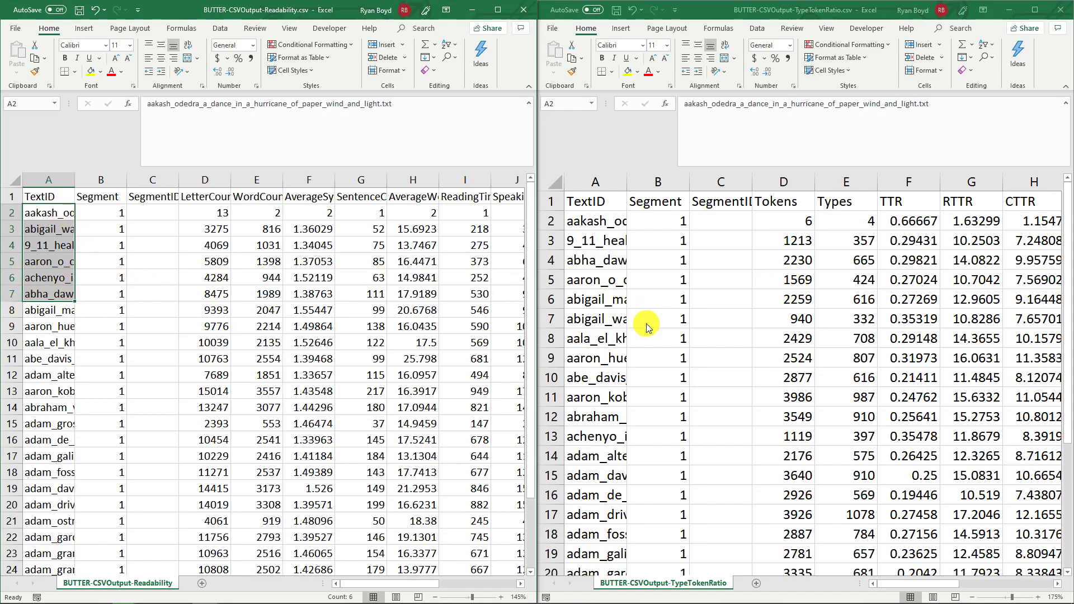
{"action": "left_click", "coordinate": [586, 219]}
{"action": "key", "text": "ctrl+v"}
{"action": "left_click", "coordinate": [585, 202]}
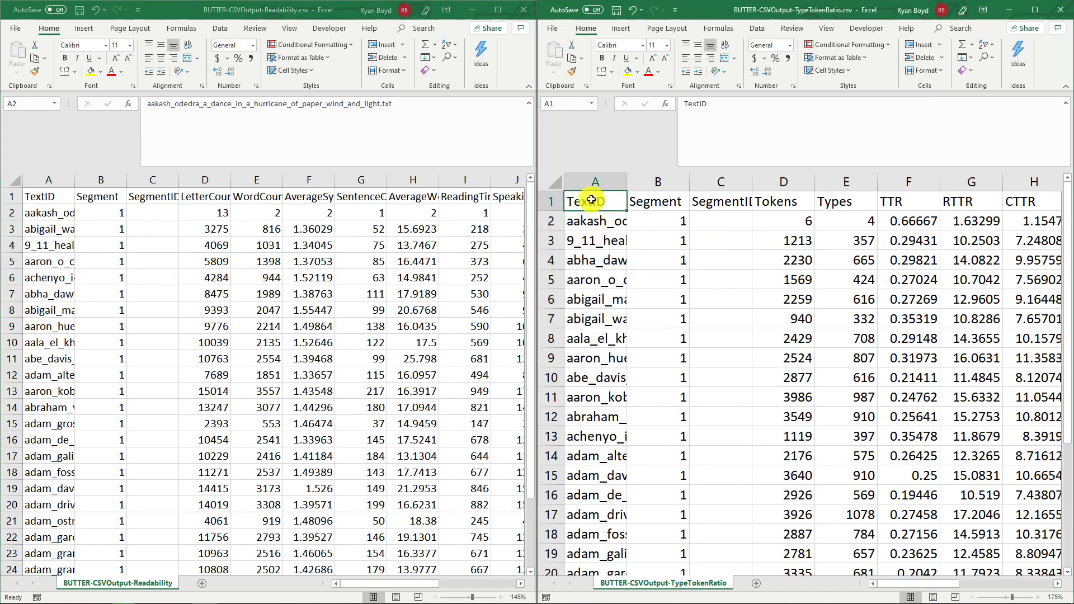
{"action": "left_click", "coordinate": [35, 197]}
{"action": "left_click", "coordinate": [35, 197]}
{"action": "left_click", "coordinate": [47, 212]}
{"action": "left_click", "coordinate": [596, 234]}
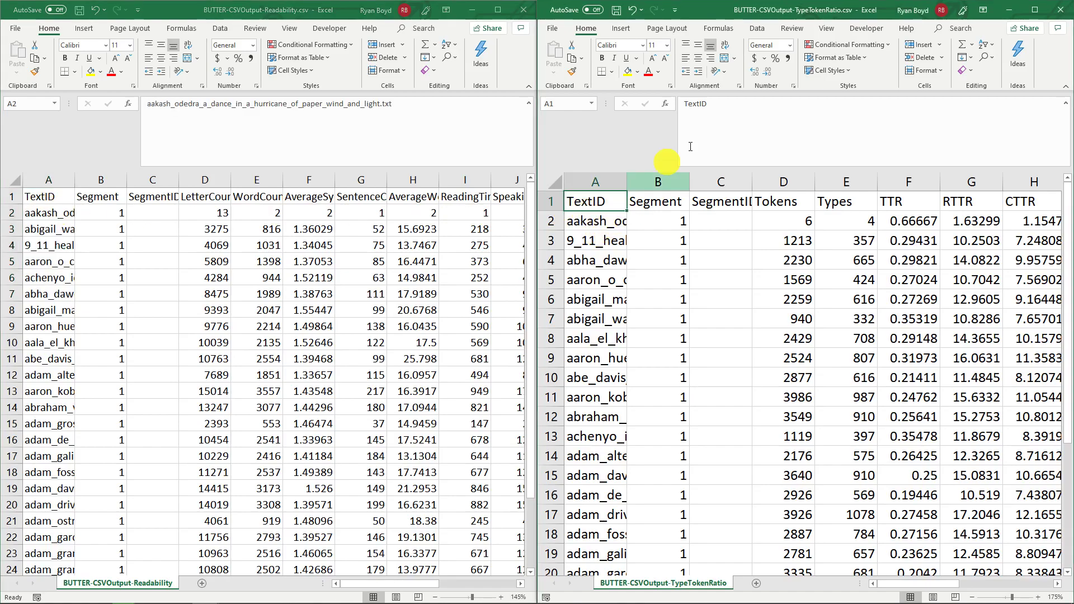
Close both CSV workbooks and the Texts folder window, and reposition the BUTTER window on the desktop
{"action": "left_click", "coordinate": [1063, 11]}
{"action": "left_click", "coordinate": [529, 10]}
{"action": "left_click_drag", "start_coordinate": [462, 40], "coordinate": [1073, 173]}
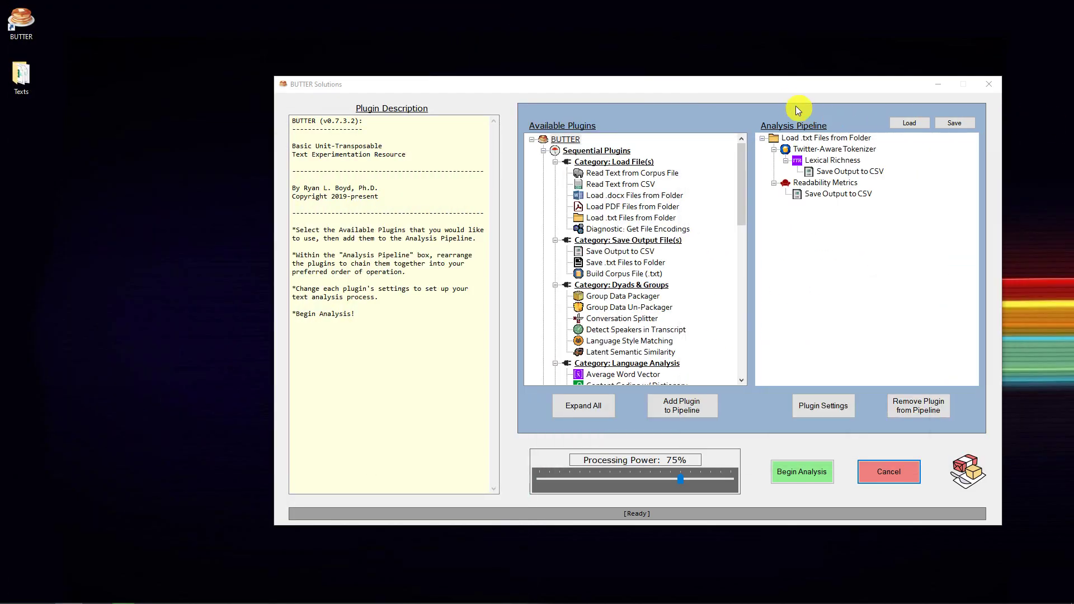
{"action": "left_click_drag", "start_coordinate": [782, 84], "coordinate": [654, 69]}
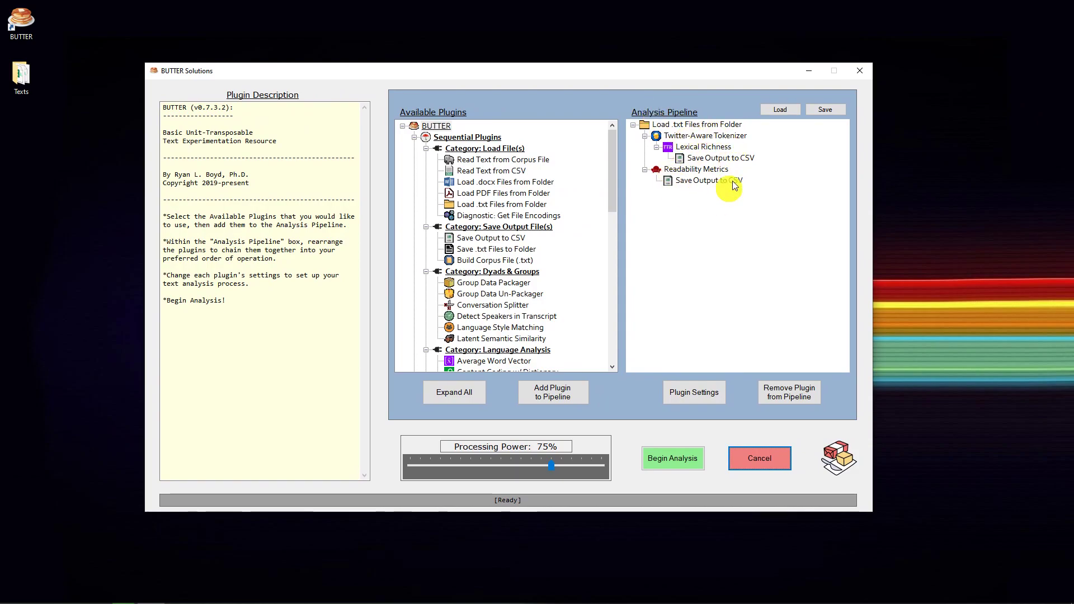
Remove the Twitter-Aware Tokenizer and Readability Metrics branches from the pipeline, keeping only Load .txt Files from Folder
{"action": "left_click", "coordinate": [697, 181]}
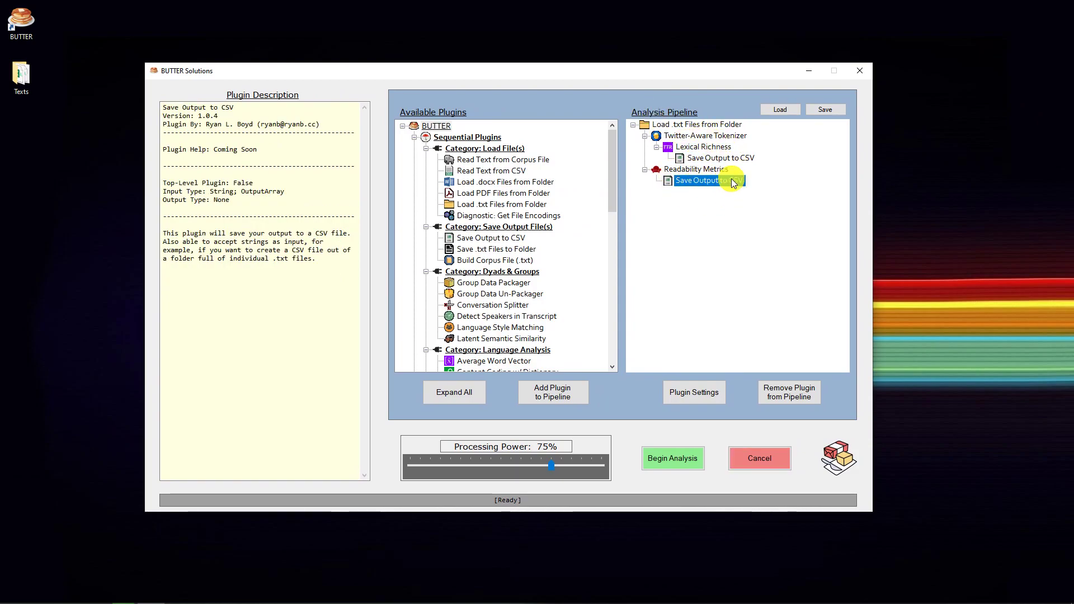
{"action": "left_click", "coordinate": [709, 139]}
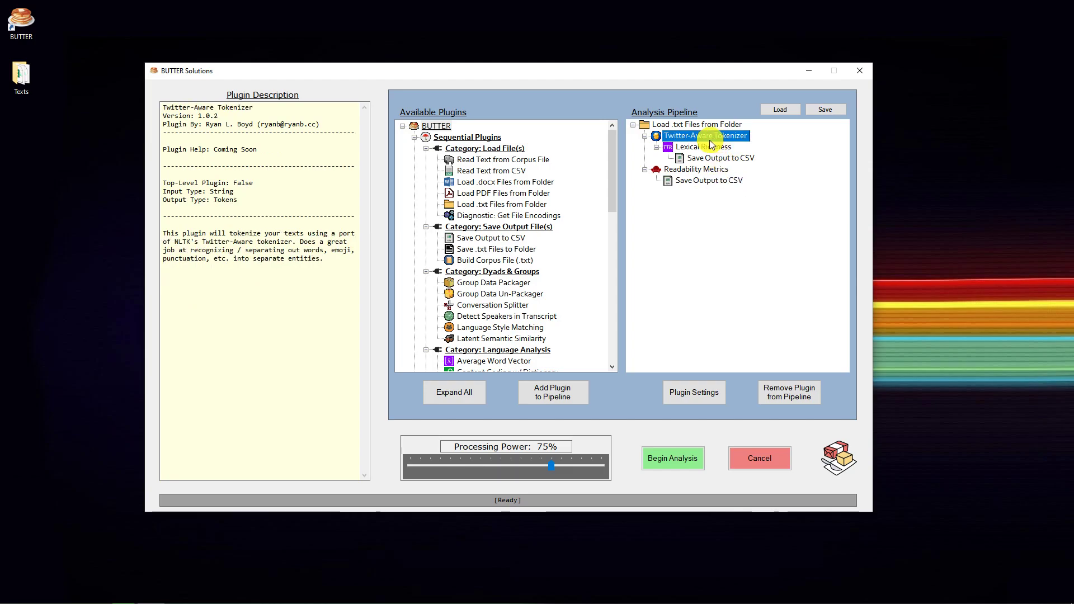
{"action": "left_click", "coordinate": [793, 392]}
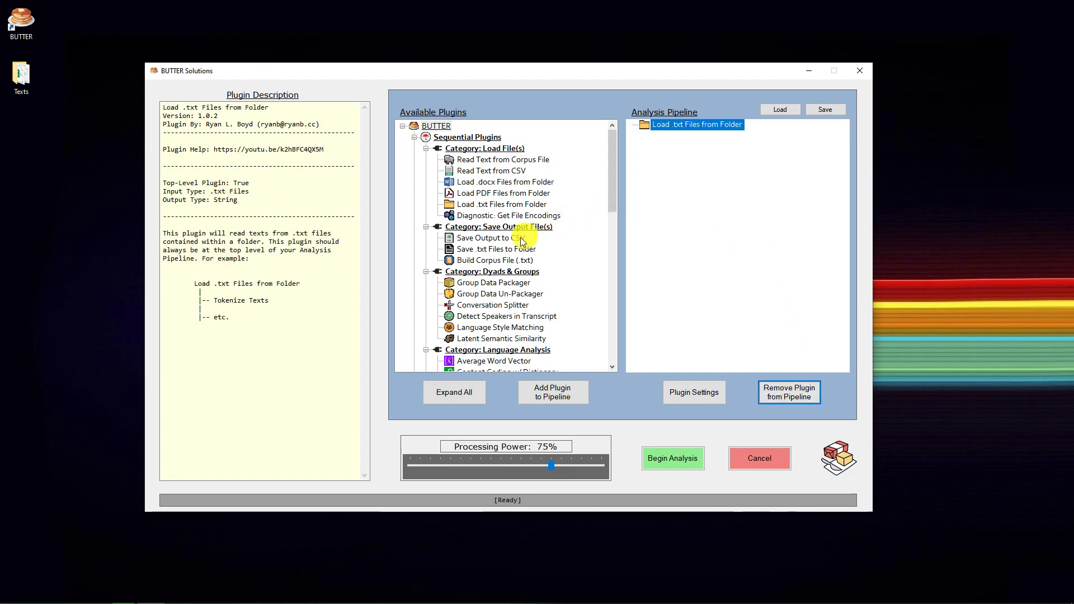
Compare the input types of Save Output to CSV with the output type of Load .txt Files from Folder
{"action": "left_click", "coordinate": [482, 238]}
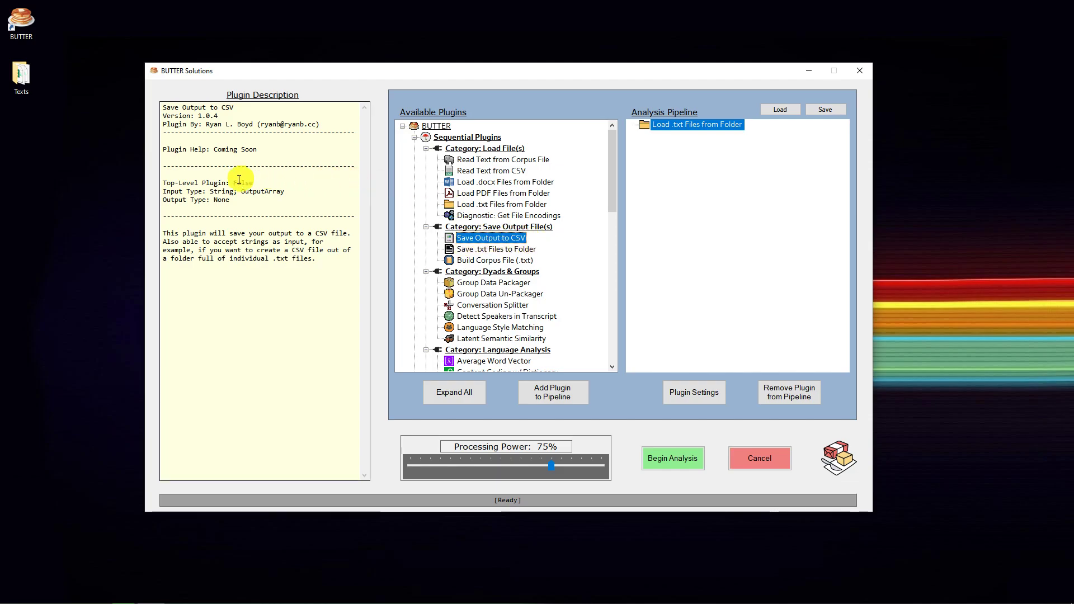
{"action": "double_click", "coordinate": [221, 191]}
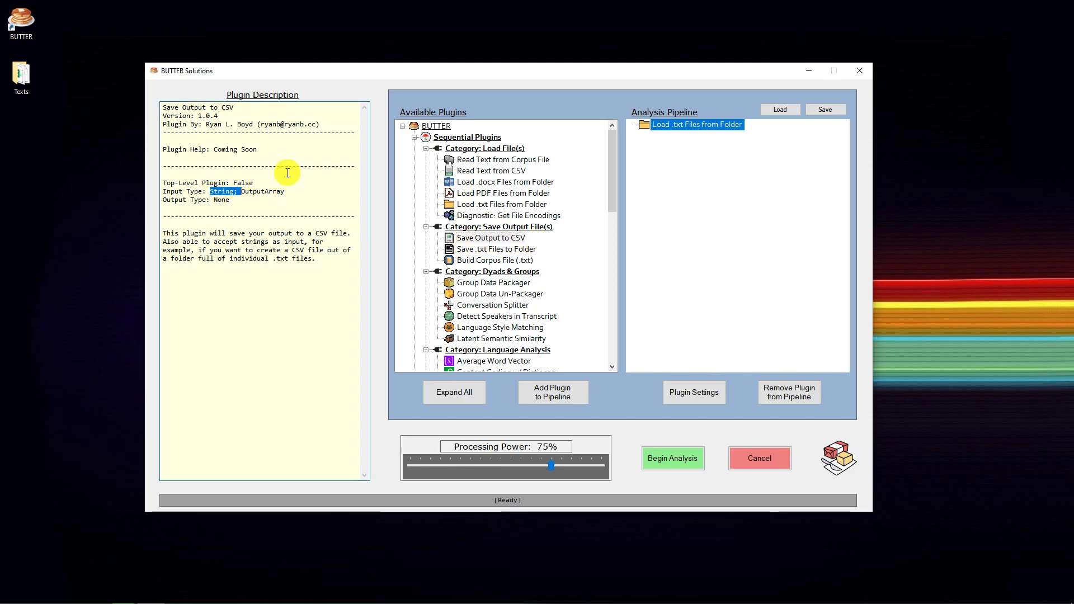
{"action": "double_click", "coordinate": [254, 191]}
{"action": "double_click", "coordinate": [222, 191]}
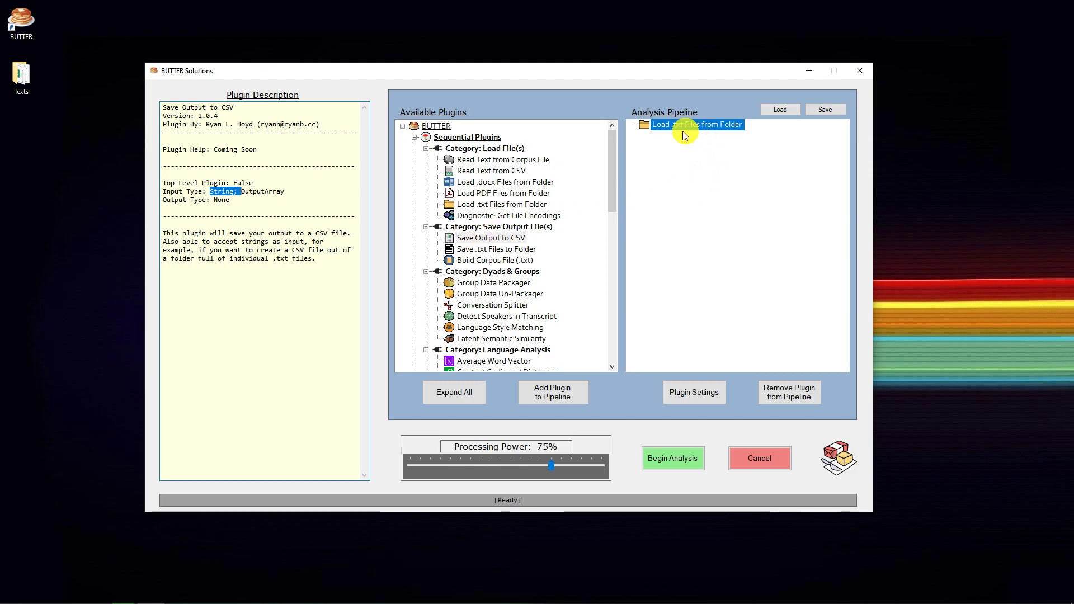
{"action": "left_click", "coordinate": [654, 124]}
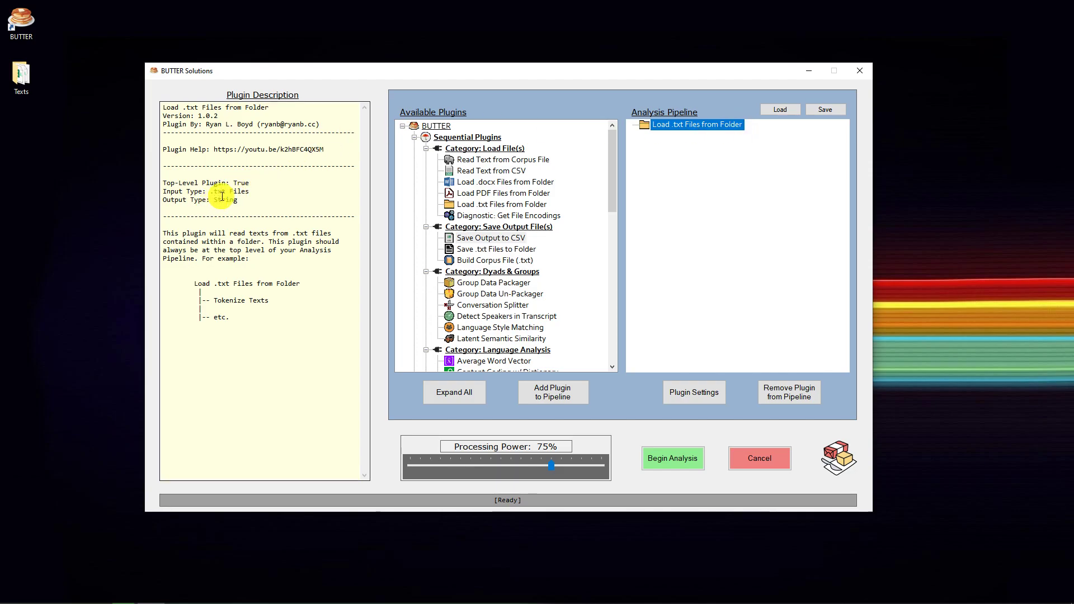
{"action": "left_click", "coordinate": [506, 239]}
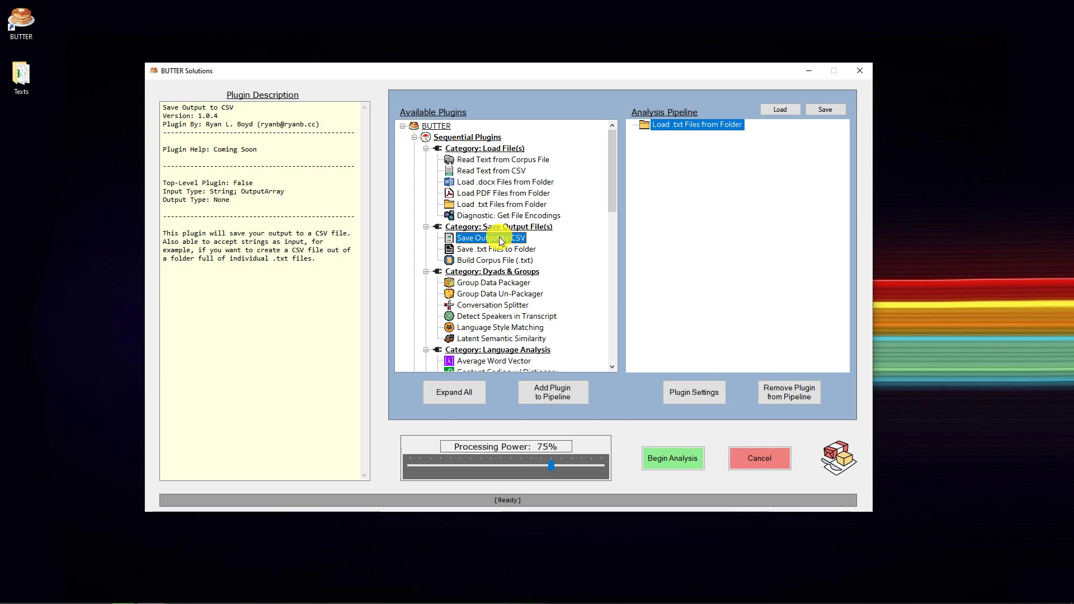
Try Save Output to CSV directly under Load .txt Files from Folder, and remove it from the pipeline again
{"action": "double_click", "coordinate": [501, 241]}
{"action": "left_click", "coordinate": [667, 126]}
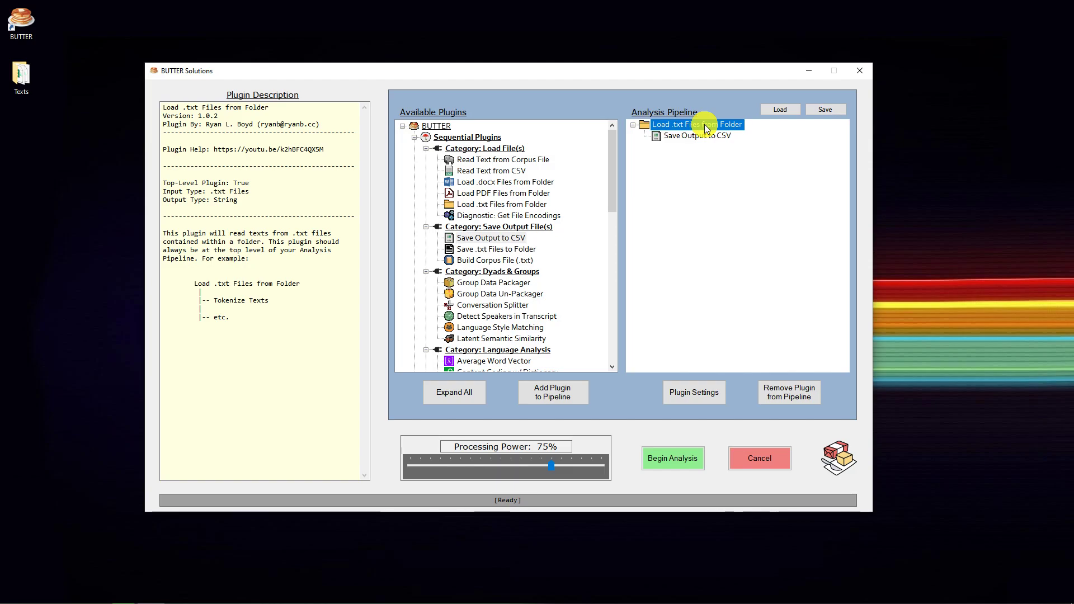
{"action": "left_click_drag", "start_coordinate": [614, 149], "coordinate": [611, 261]}
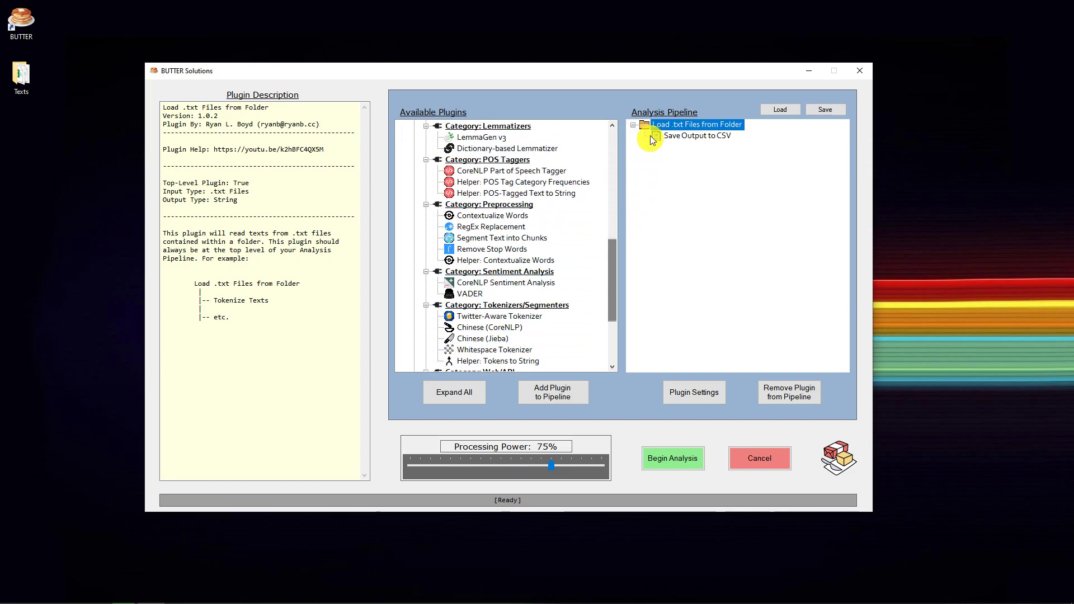
{"action": "left_click", "coordinate": [681, 138]}
{"action": "left_click", "coordinate": [778, 394]}
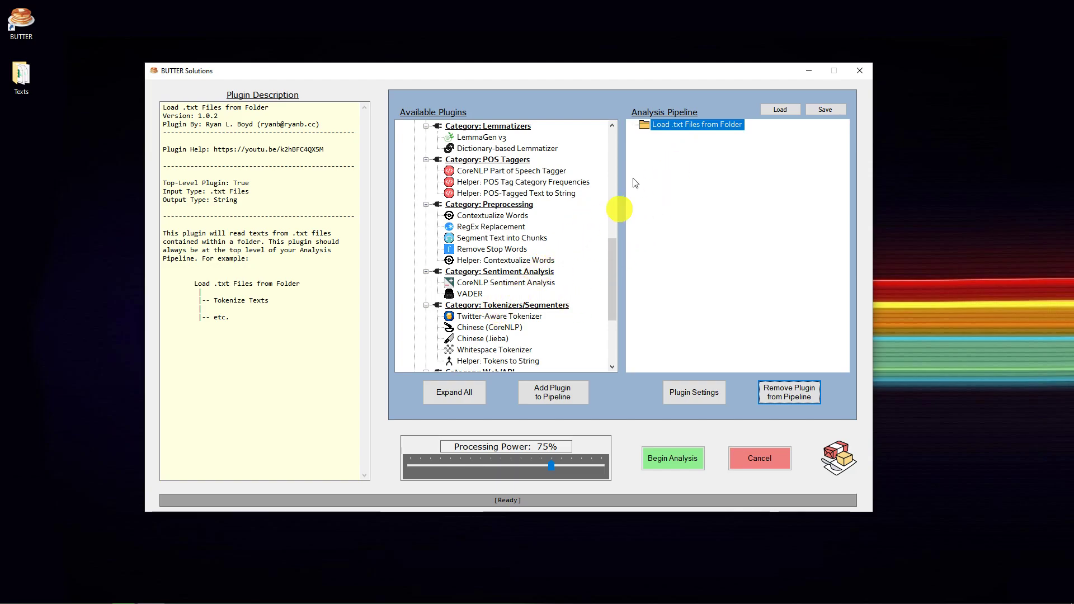
Chain Twitter-Aware Tokenizer, Remove Stop Words and LemmaGen v3 under Load .txt Files from Folder
{"action": "left_click", "coordinate": [479, 317]}
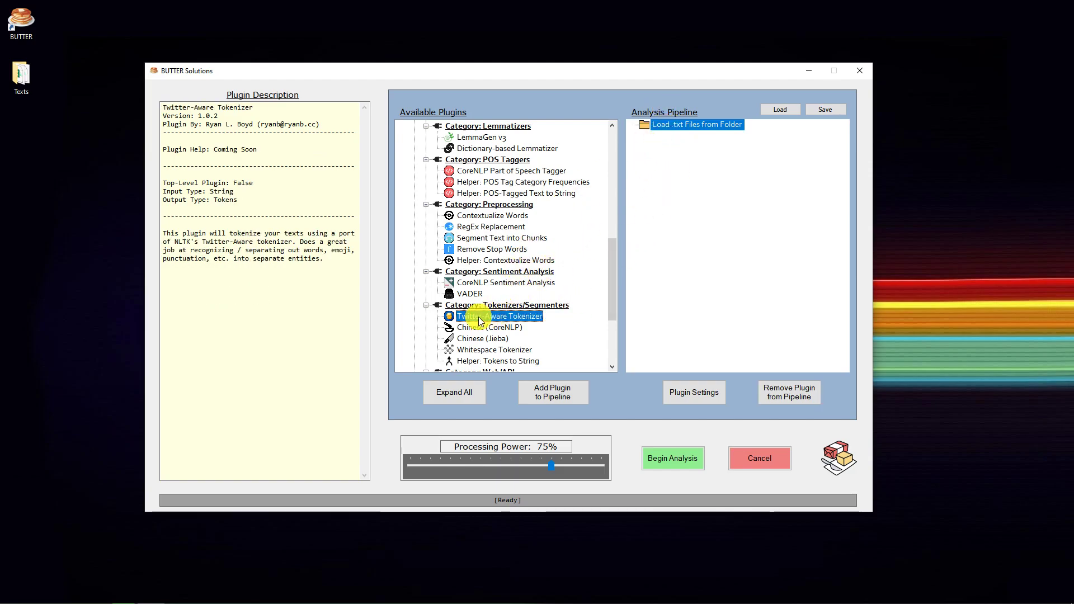
{"action": "double_click", "coordinate": [478, 317]}
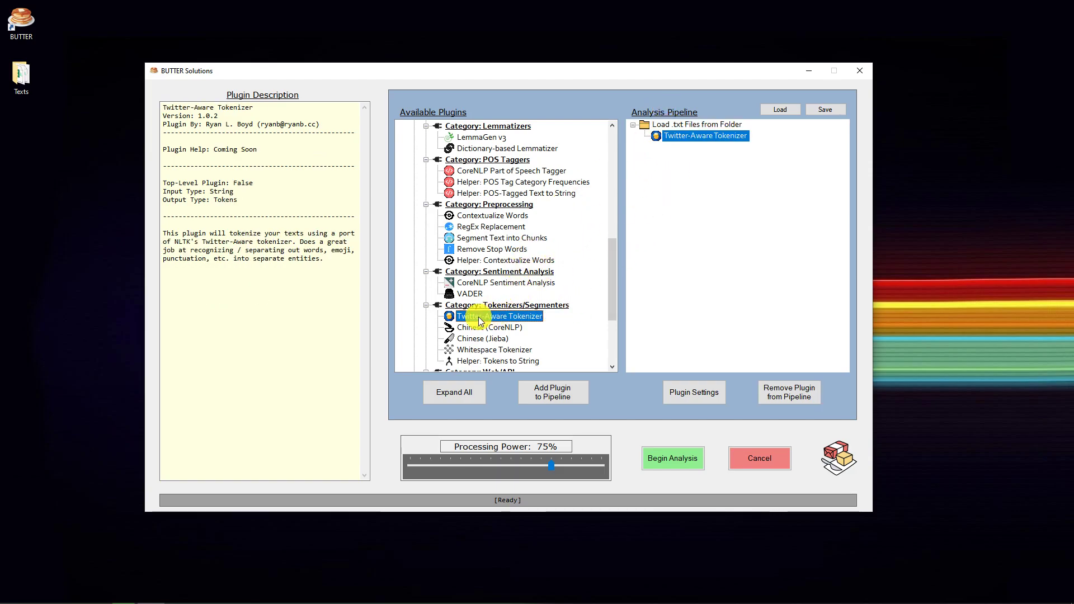
{"action": "double_click", "coordinate": [470, 251]}
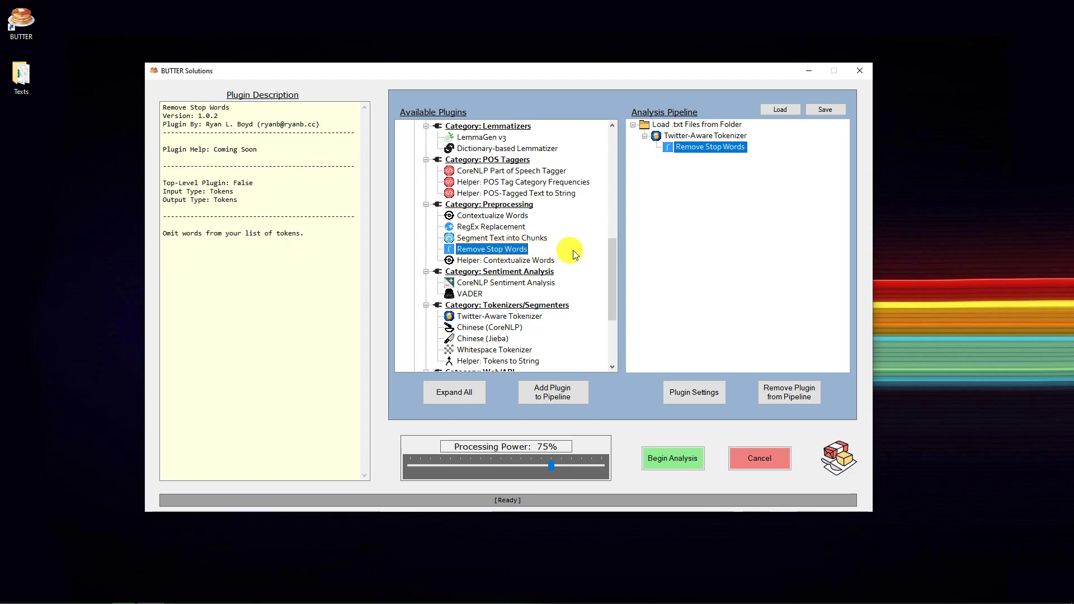
{"action": "mouse_move", "coordinate": [613, 265]}
{"action": "left_mouse_down"}
{"action": "mouse_move", "coordinate": [616, 227]}
{"action": "mouse_move", "coordinate": [617, 258]}
{"action": "left_mouse_up"}
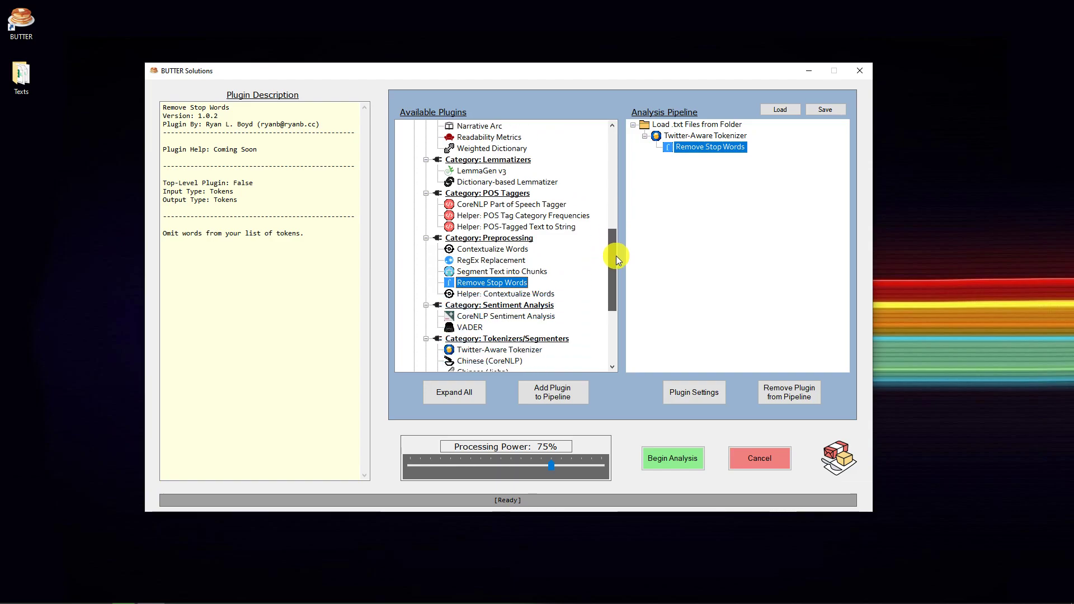
{"action": "double_click", "coordinate": [483, 170]}
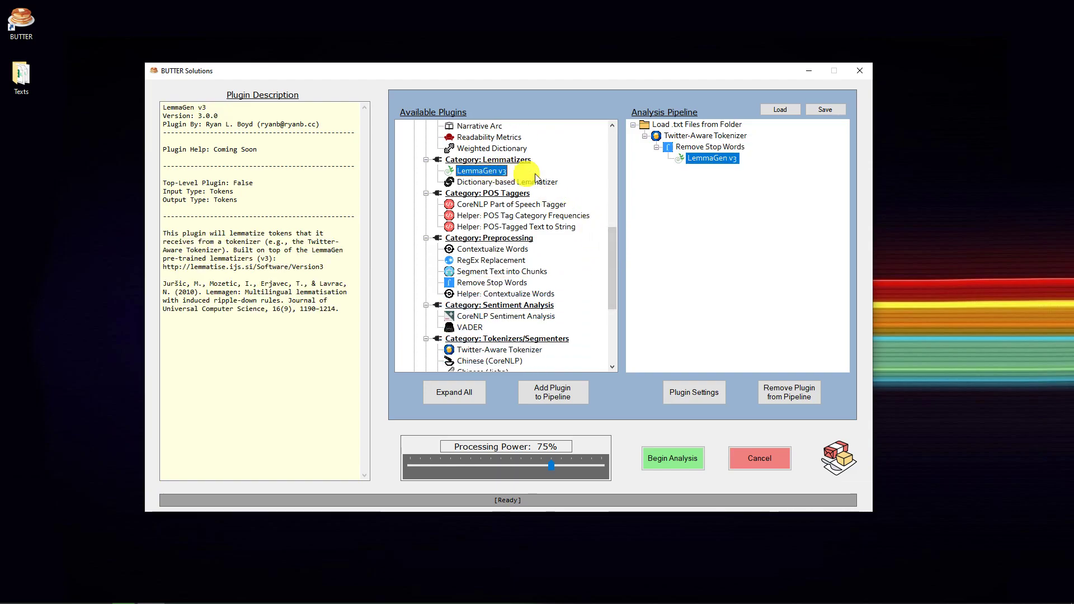
Check the input and output types of each pipeline plugin from Load .txt Files from Folder down to LemmaGen v3
{"action": "left_click", "coordinate": [678, 125]}
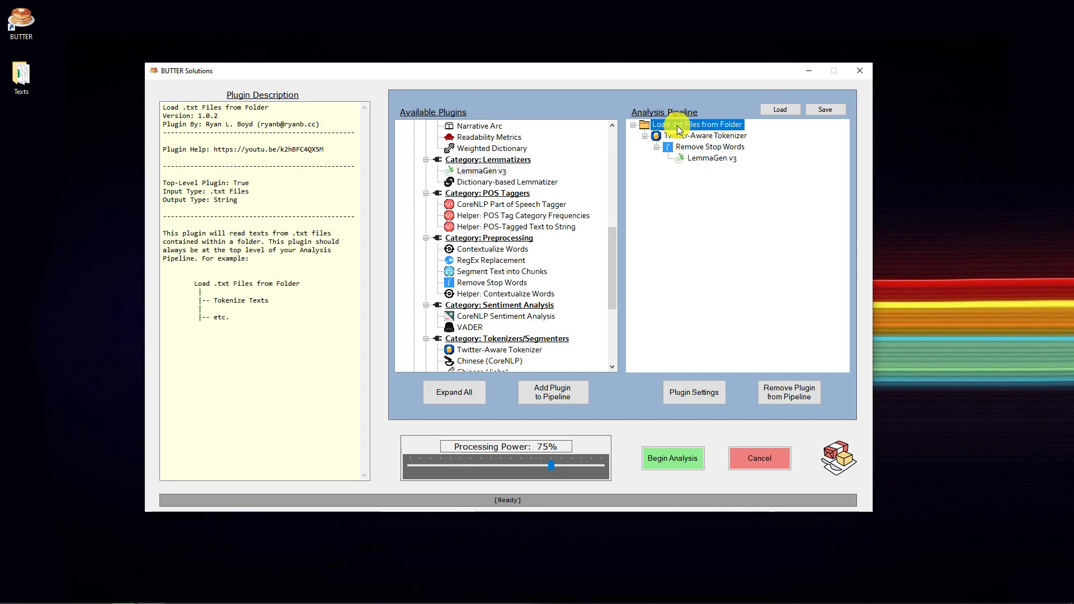
{"action": "left_click", "coordinate": [684, 136]}
{"action": "left_click", "coordinate": [697, 148]}
{"action": "left_click", "coordinate": [707, 159]}
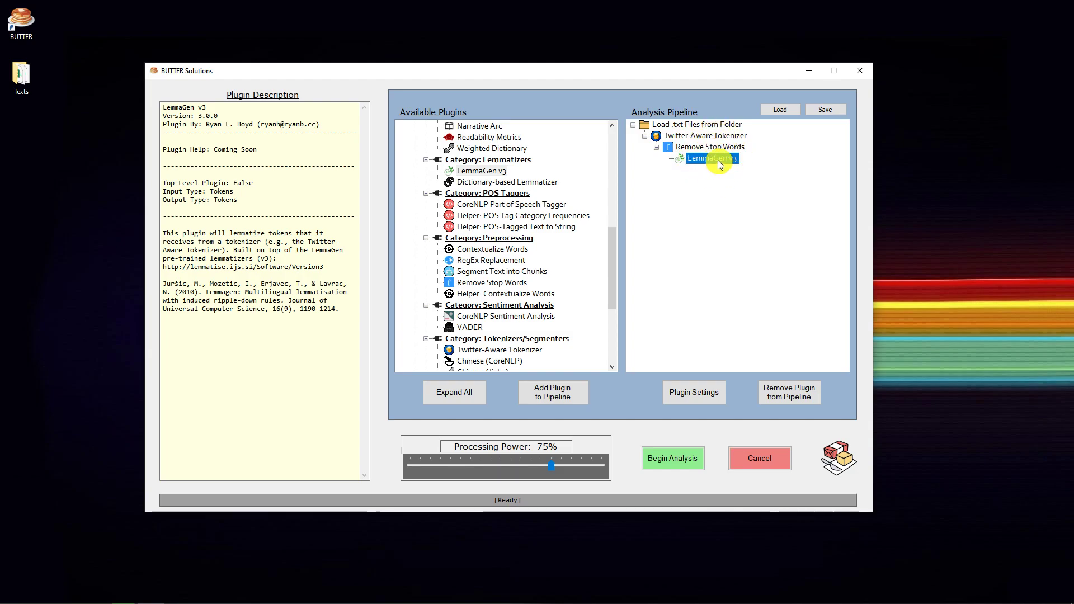
{"action": "left_click", "coordinate": [694, 147]}
{"action": "left_click", "coordinate": [706, 158]}
Add Save Output to CSV under LemmaGen v3 and check which input types it accepts
{"action": "left_click_drag", "start_coordinate": [614, 260], "coordinate": [619, 143]}
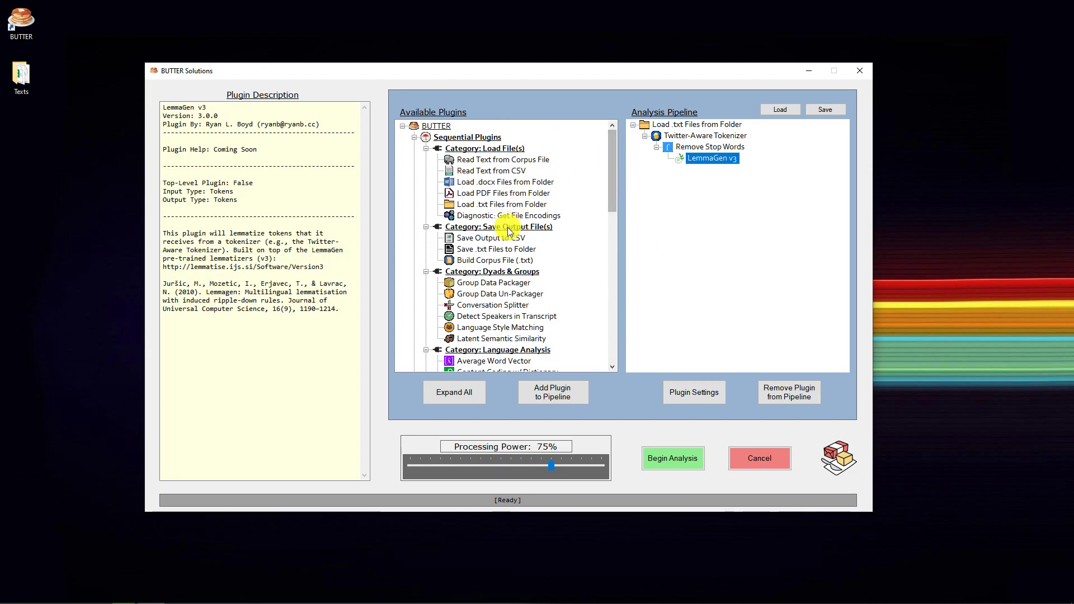
{"action": "double_click", "coordinate": [478, 239]}
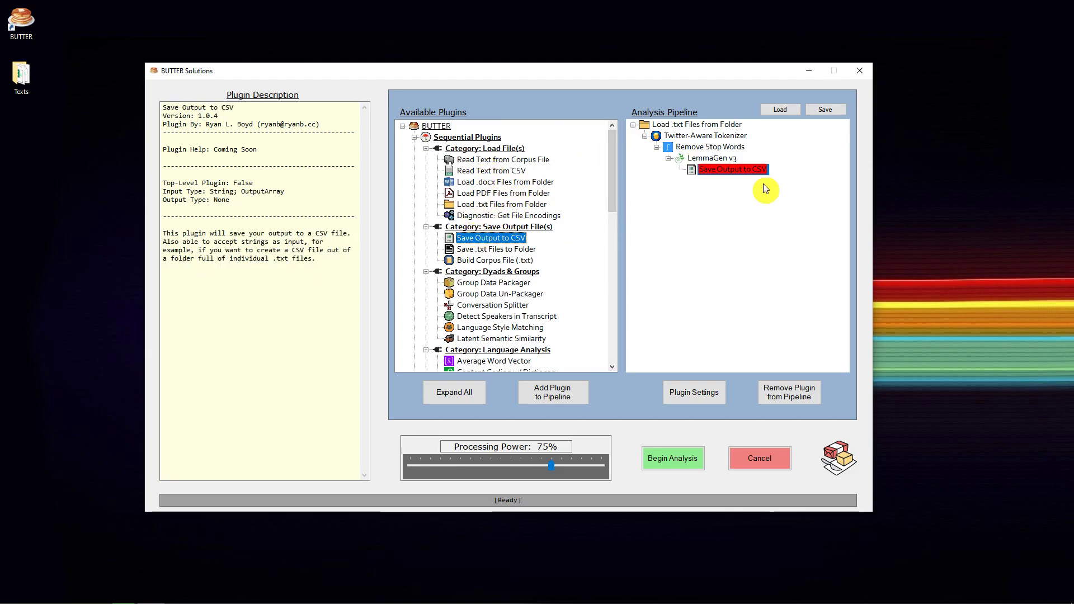
{"action": "left_click", "coordinate": [729, 169]}
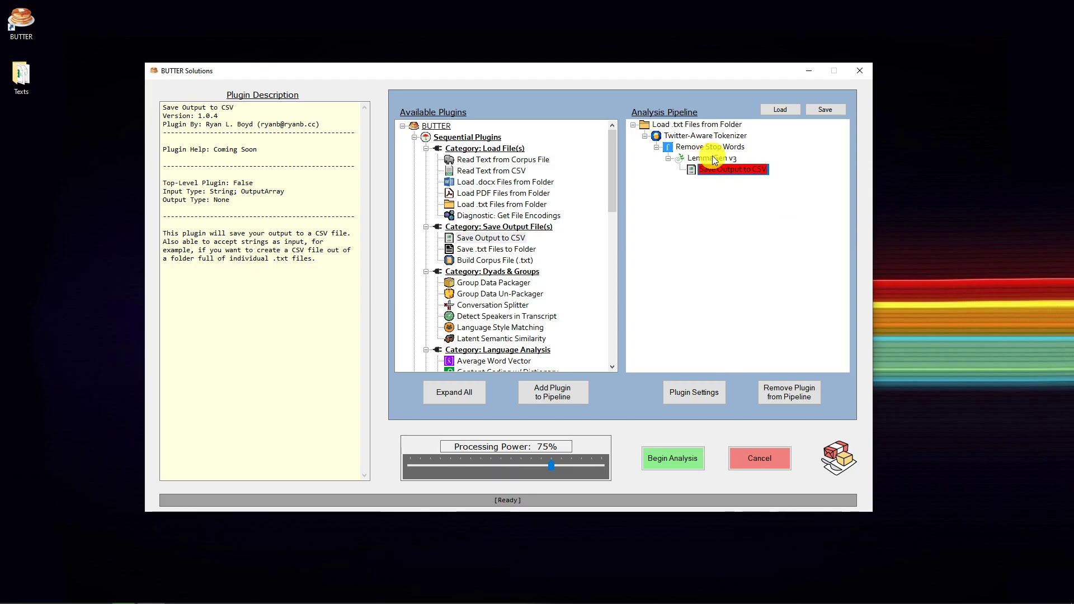
Compare the input and output types of the chained plugins from Load .txt Files from Folder to LemmaGen v3
{"action": "left_click", "coordinate": [684, 126]}
{"action": "left_click", "coordinate": [688, 137]}
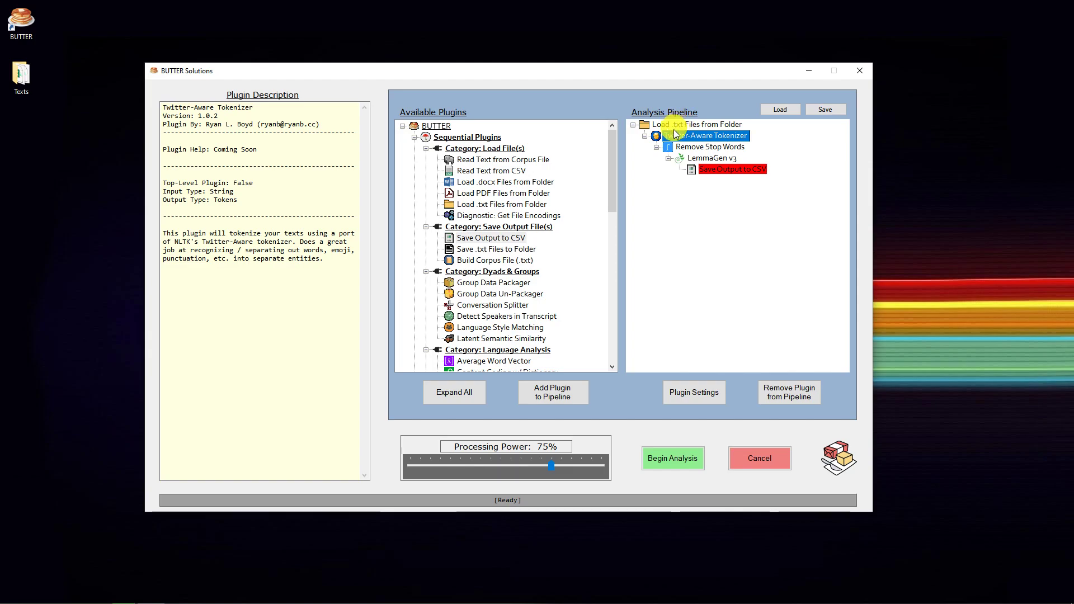
{"action": "left_click", "coordinate": [682, 149]}
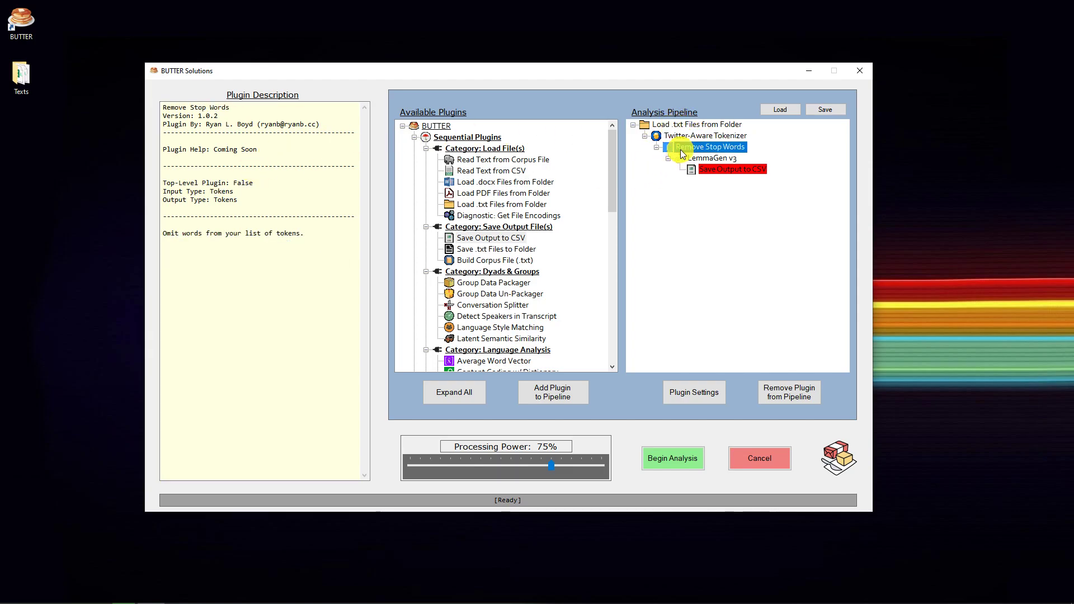
{"action": "left_click", "coordinate": [697, 160]}
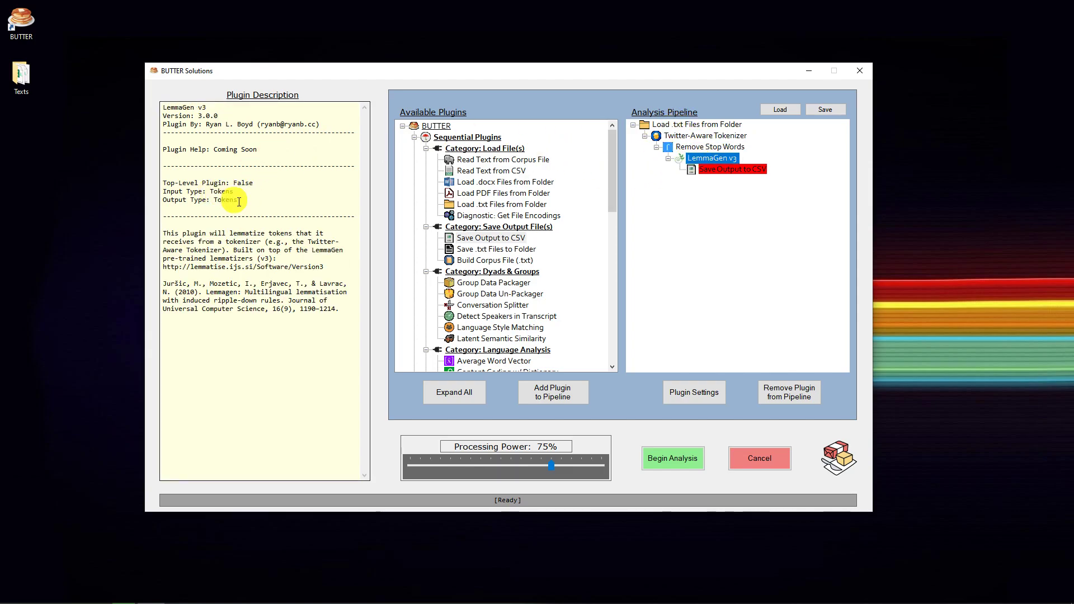
{"action": "left_click", "coordinate": [696, 137]}
{"action": "left_click", "coordinate": [711, 147]}
{"action": "left_click", "coordinate": [714, 158]}
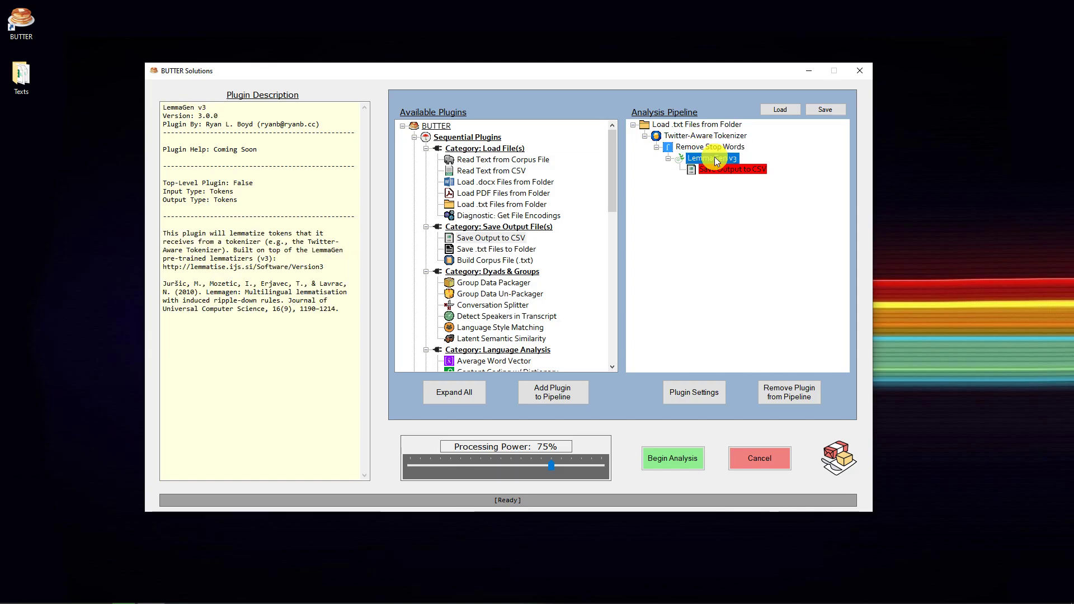
Add Helper: Tokens to String under LemmaGen v3 and nest Save Output to CSV beneath it
{"action": "scroll", "coordinate": [575, 216], "scroll_direction": "down", "scroll_amount": 9}
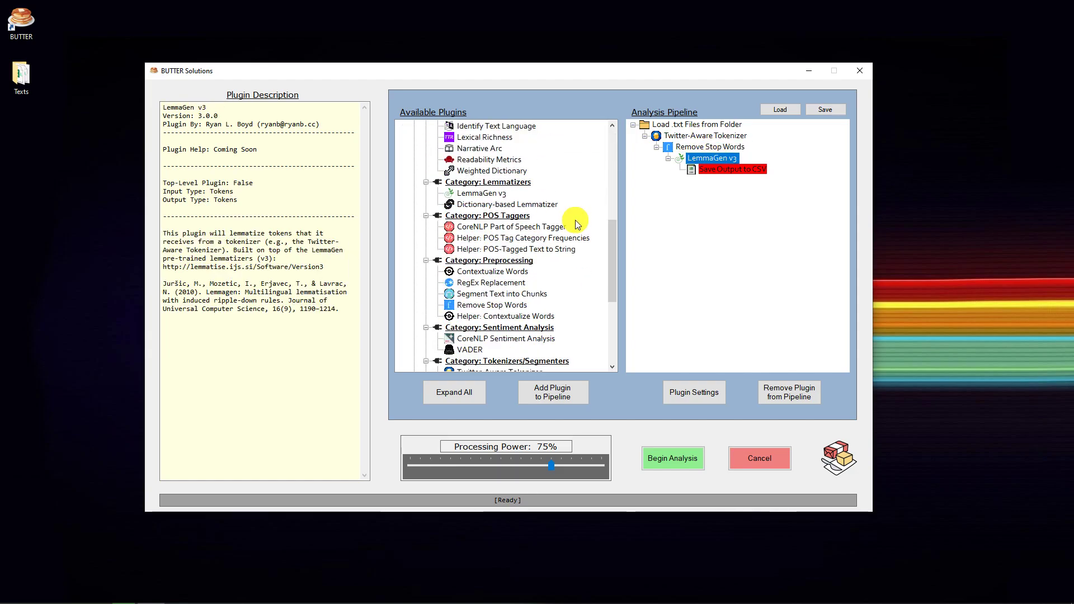
{"action": "scroll", "coordinate": [529, 241], "scroll_direction": "down", "scroll_amount": 5}
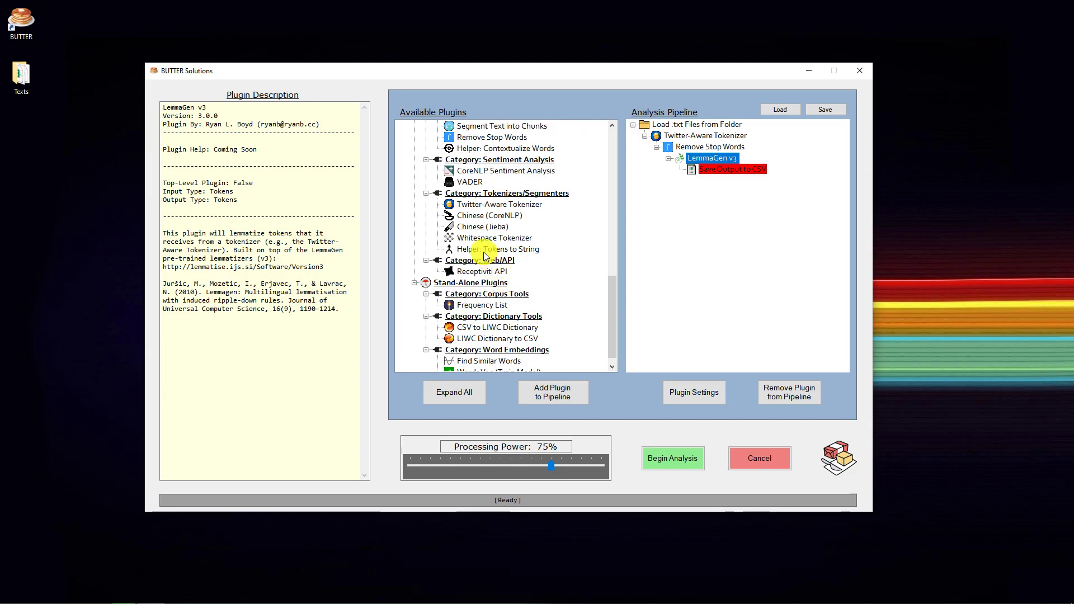
{"action": "left_click", "coordinate": [479, 249]}
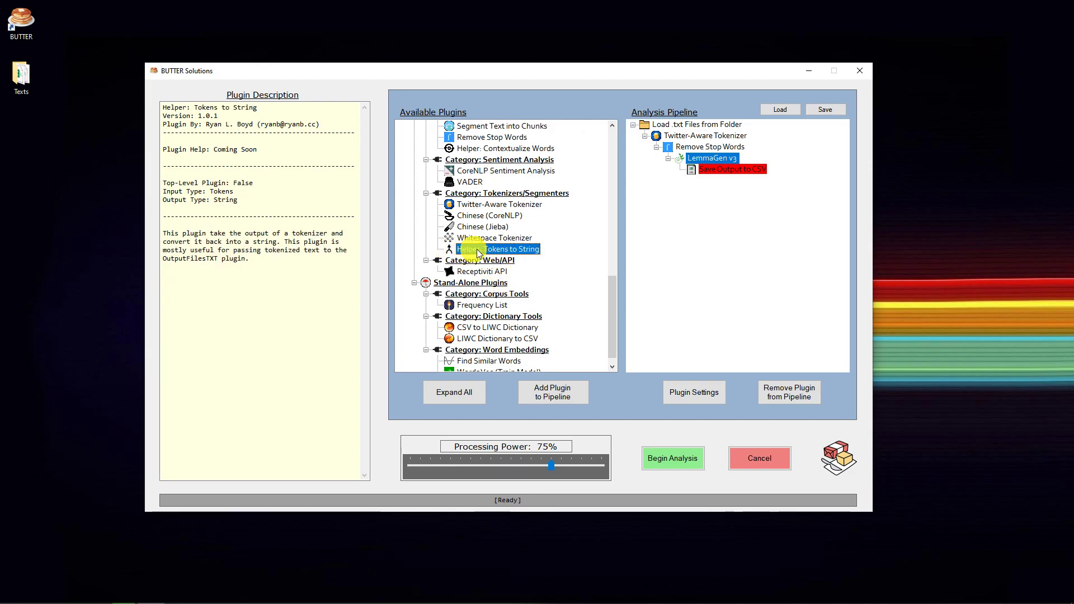
{"action": "double_click", "coordinate": [492, 250]}
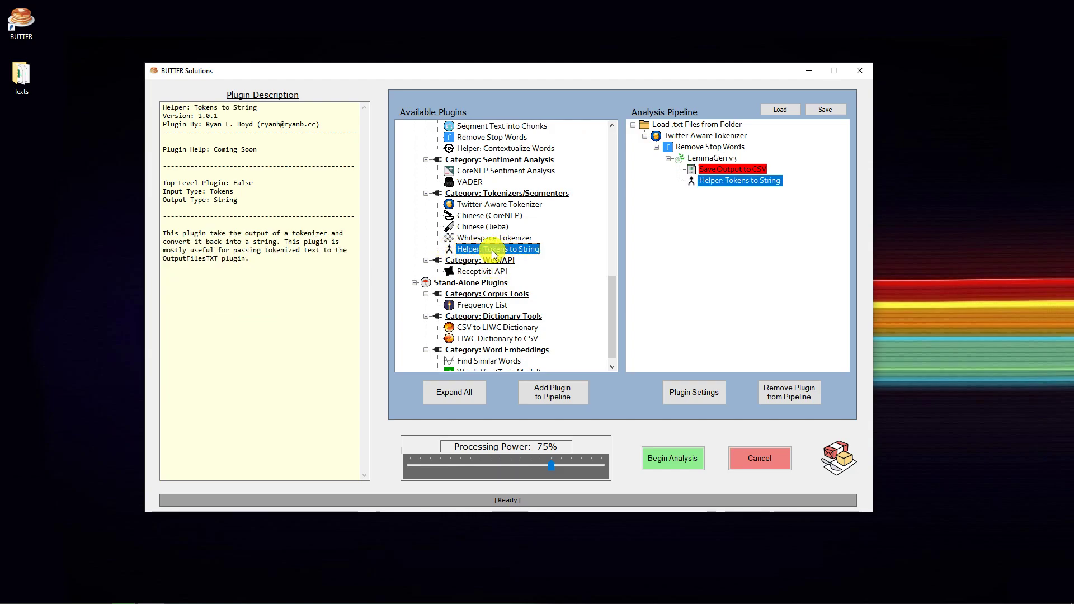
{"action": "left_click", "coordinate": [725, 170]}
{"action": "left_click_drag", "start_coordinate": [734, 178], "coordinate": [753, 182]}
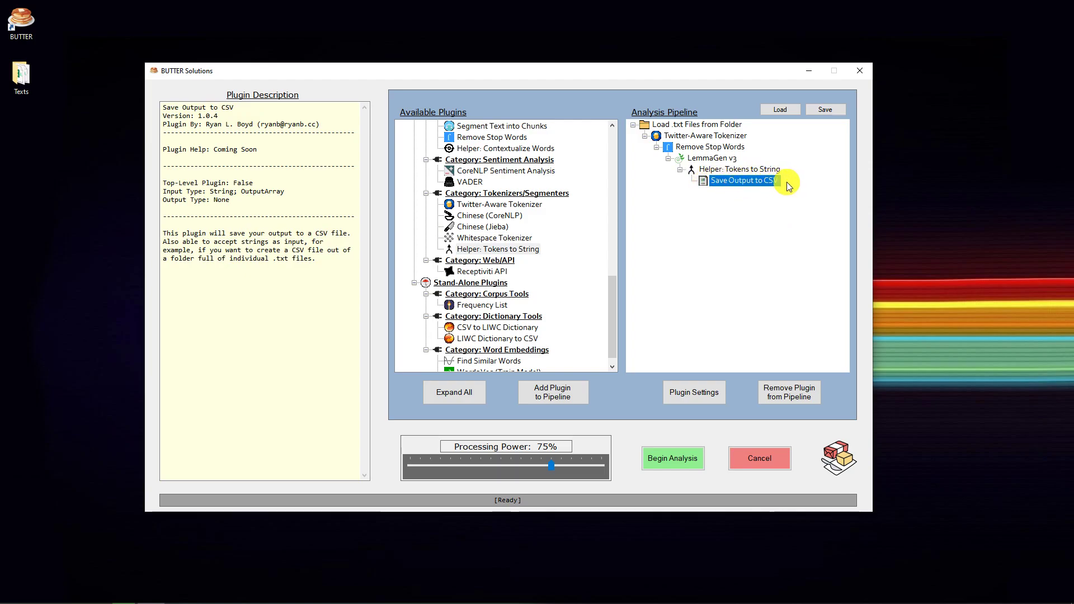
Review the input and output types along the pipeline from Load .txt Files from Folder to Helper: Tokens to String
{"action": "left_click", "coordinate": [647, 125]}
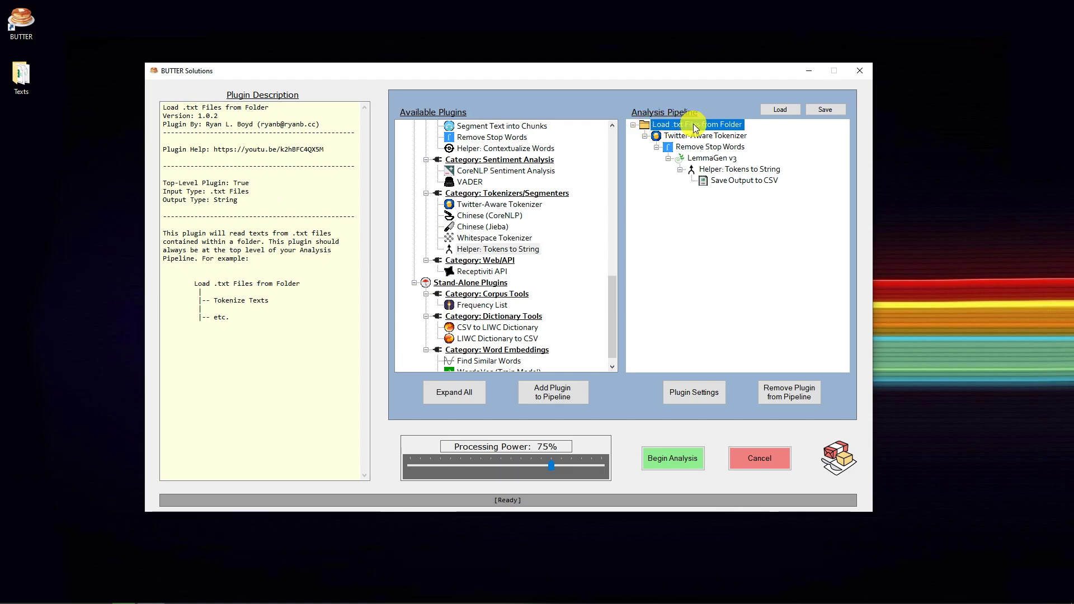
{"action": "left_click", "coordinate": [696, 138]}
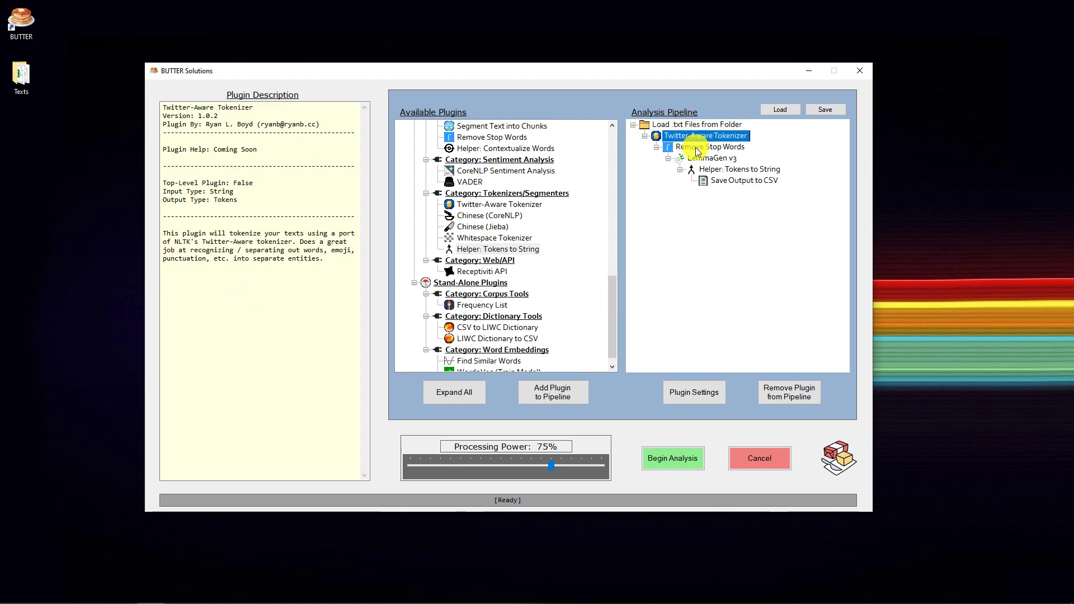
{"action": "left_click", "coordinate": [698, 149]}
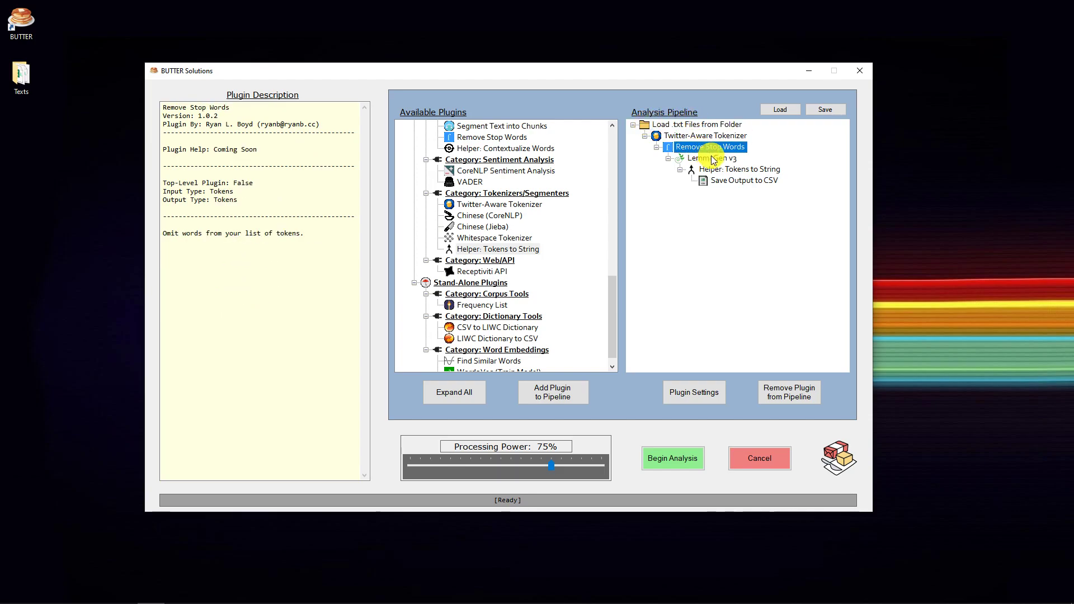
{"action": "left_click", "coordinate": [713, 160]}
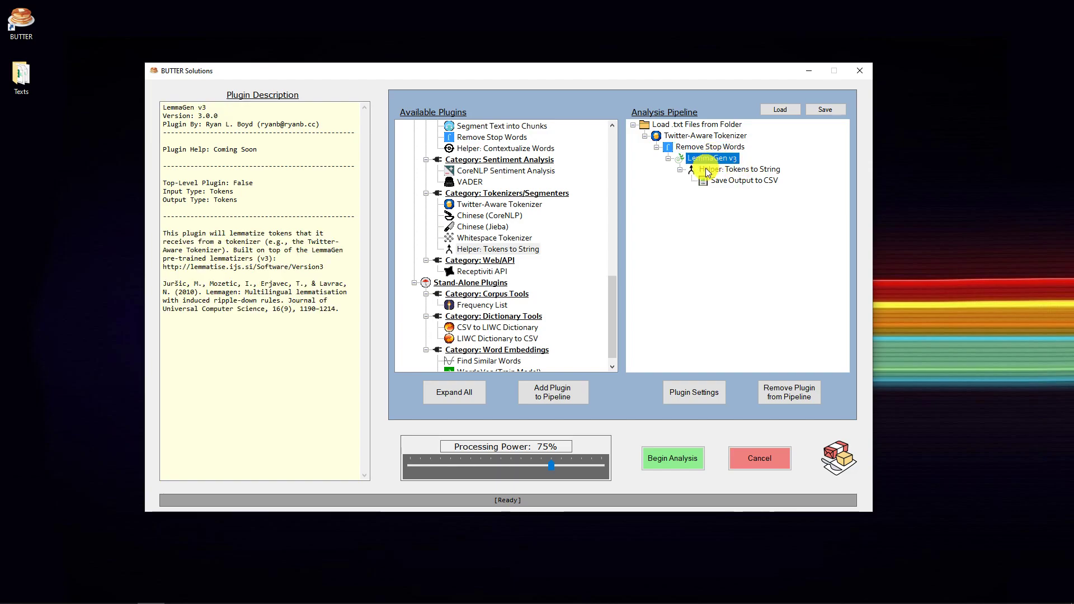
{"action": "left_click", "coordinate": [706, 170]}
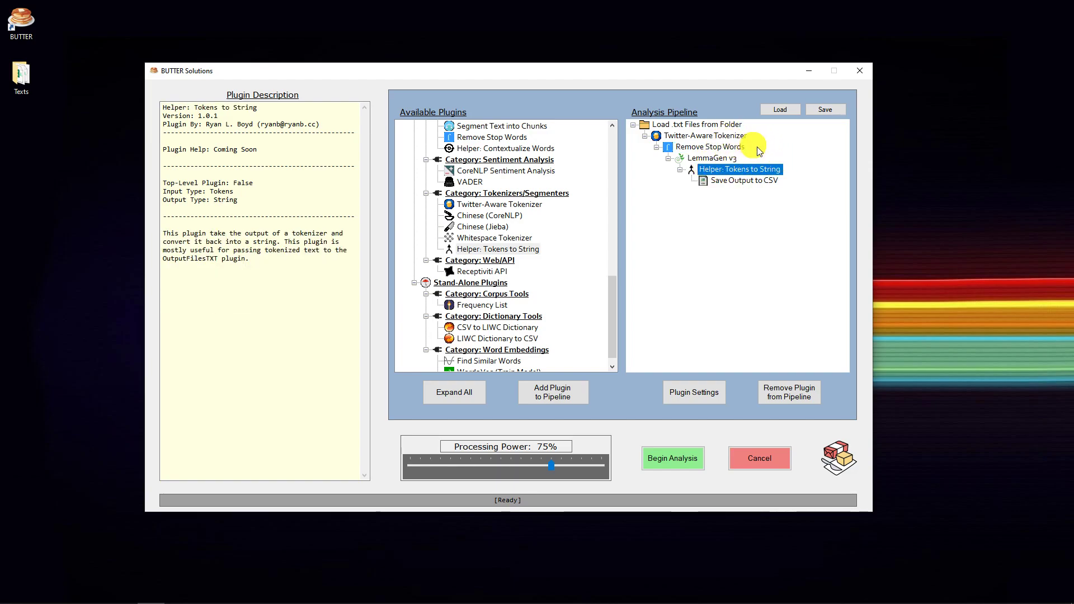
Set the output file of Save Output to CSV to BUTTER-CSVOutput-preprocessed_text.csv in the Texts folder
{"action": "left_click", "coordinate": [738, 182]}
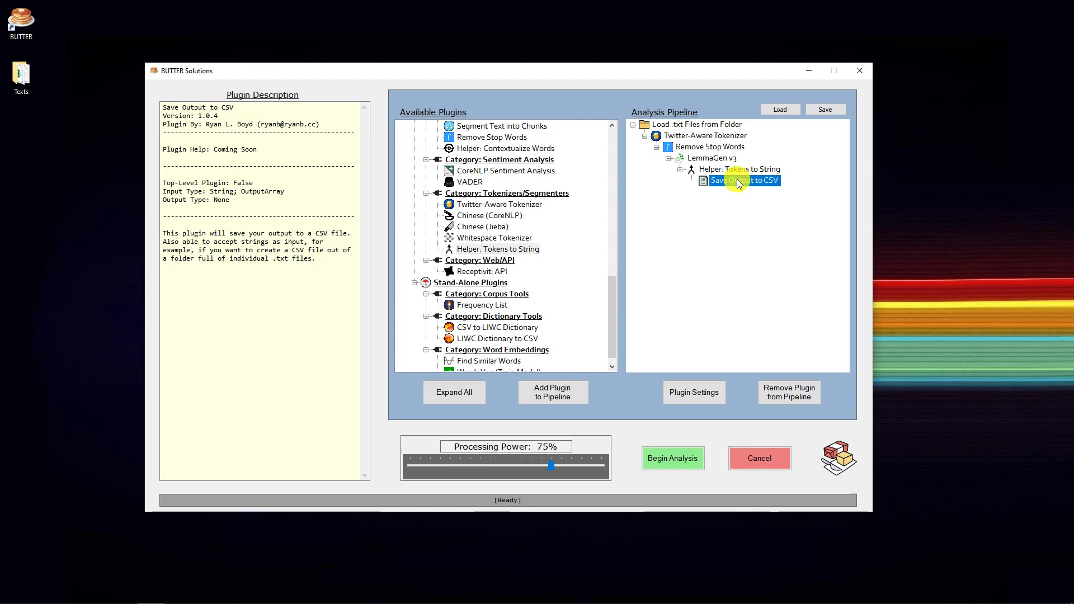
{"action": "left_click", "coordinate": [700, 395]}
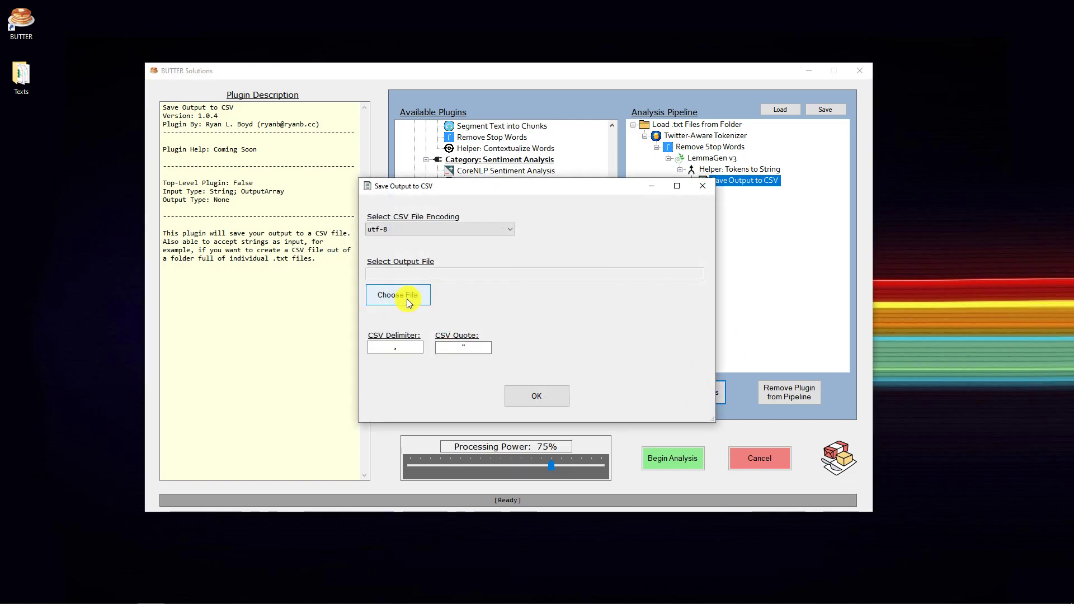
{"action": "left_click", "coordinate": [410, 302]}
{"action": "left_click", "coordinate": [496, 439]}
{"action": "type", "text": "-p"}
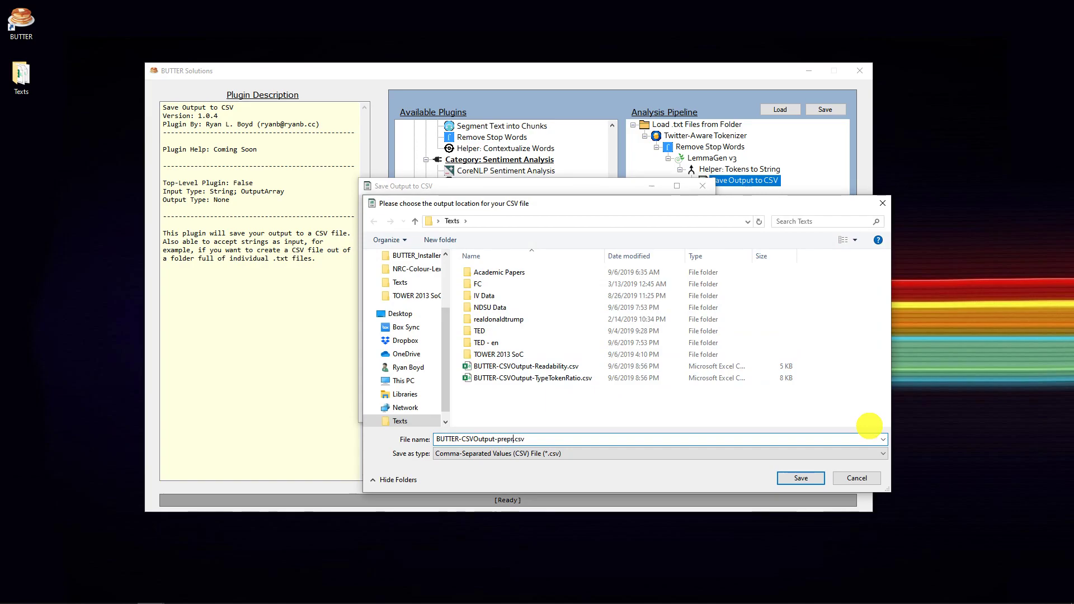
{"action": "type", "text": "reprocessed_text"}
{"action": "key", "text": "Return"}
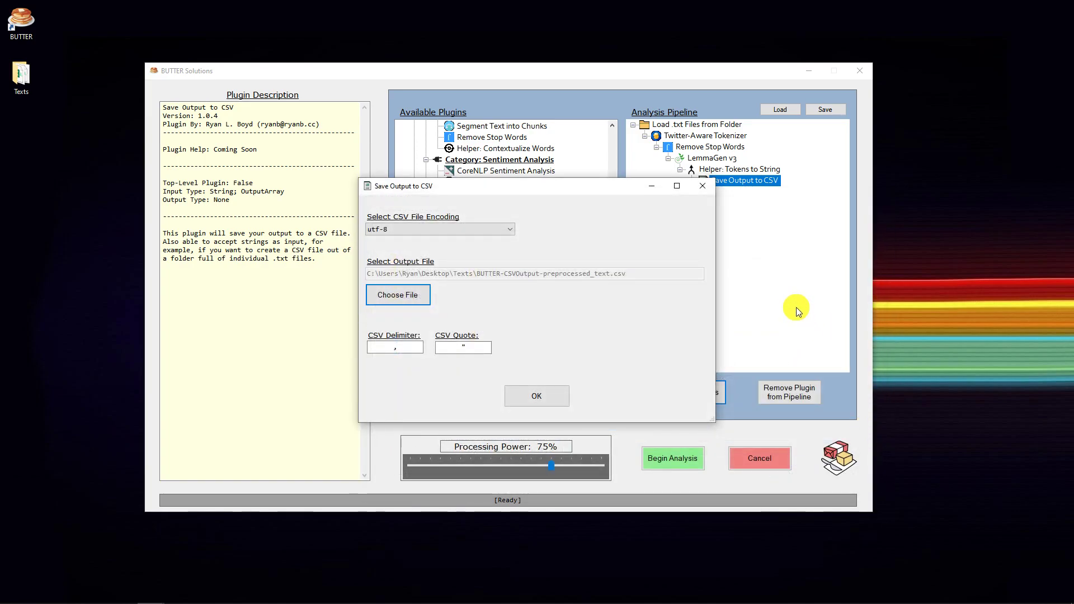
{"action": "left_click", "coordinate": [529, 400]}
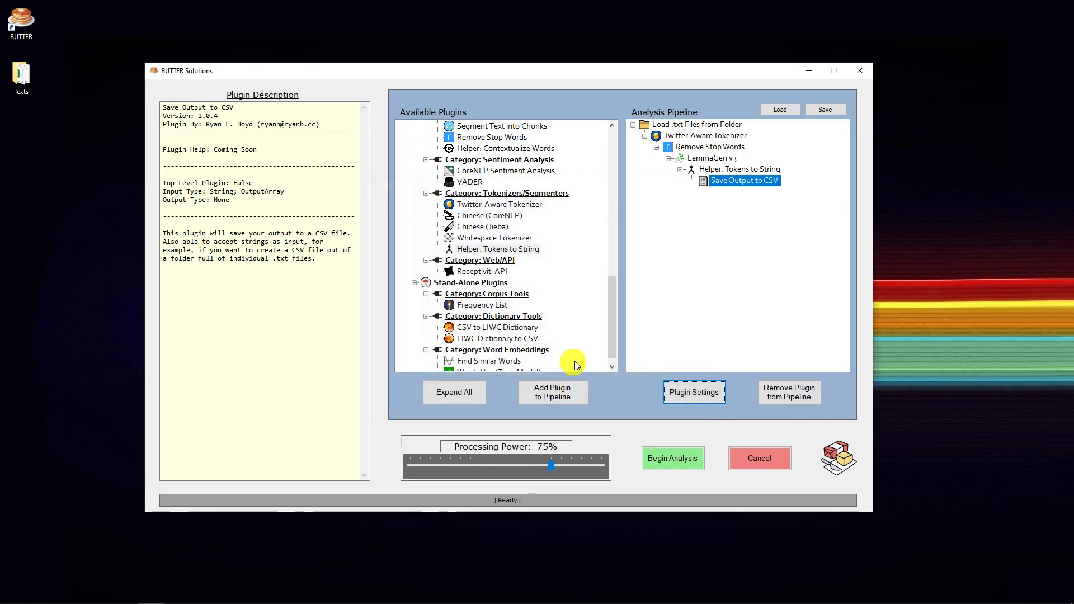
Run the preprocessing pipeline to completion and open BUTTER-CSVOutput-preprocessed_text.csv from the Texts folder in Excel
{"action": "left_click", "coordinate": [684, 457]}
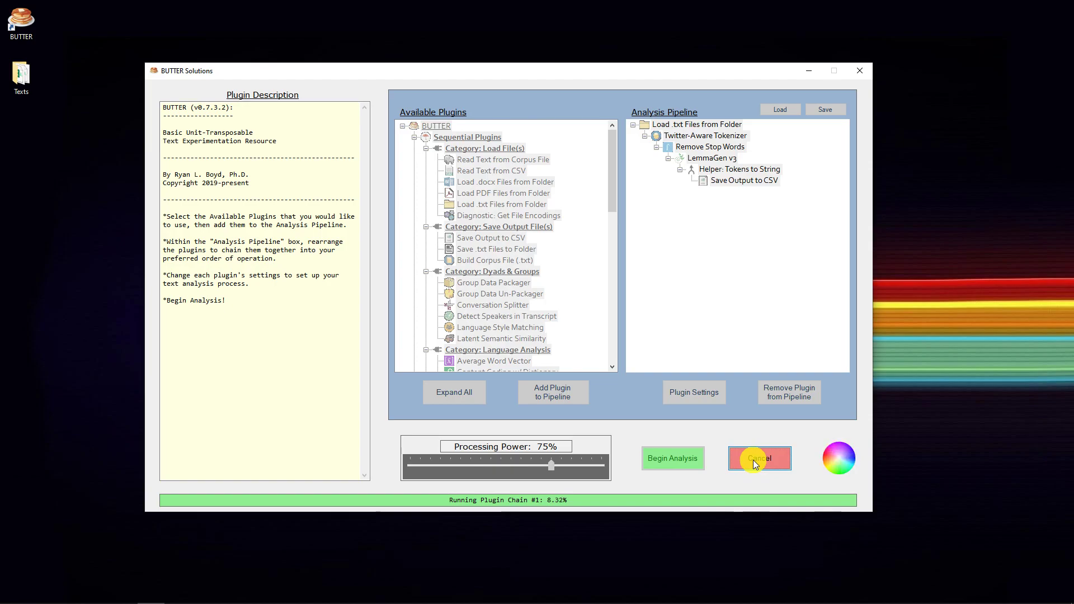
{"action": "left_click", "coordinate": [623, 358]}
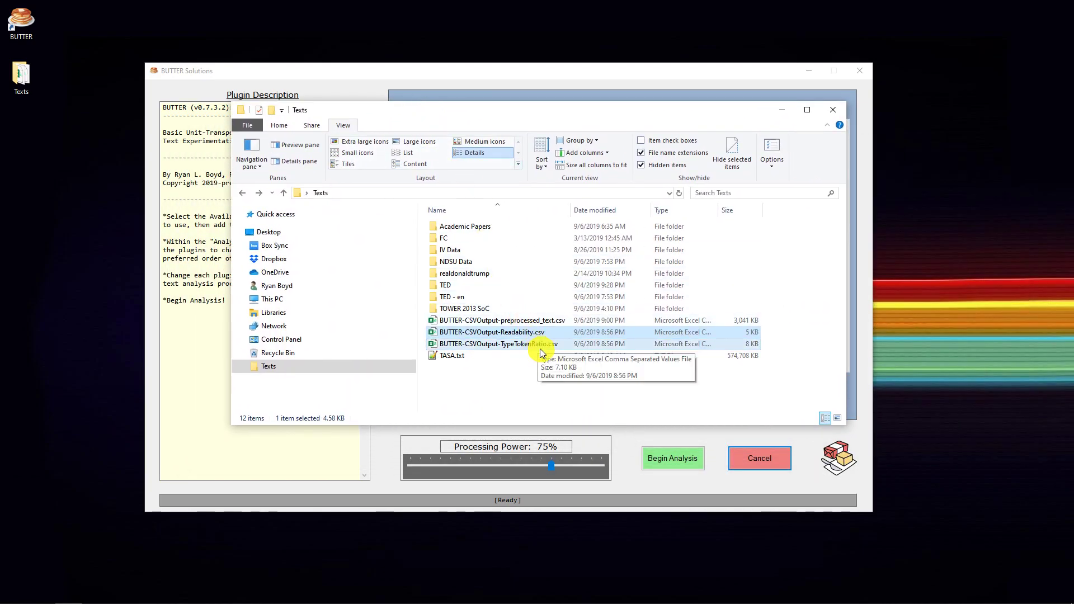
{"action": "left_click", "coordinate": [512, 324]}
{"action": "double_click", "coordinate": [510, 324]}
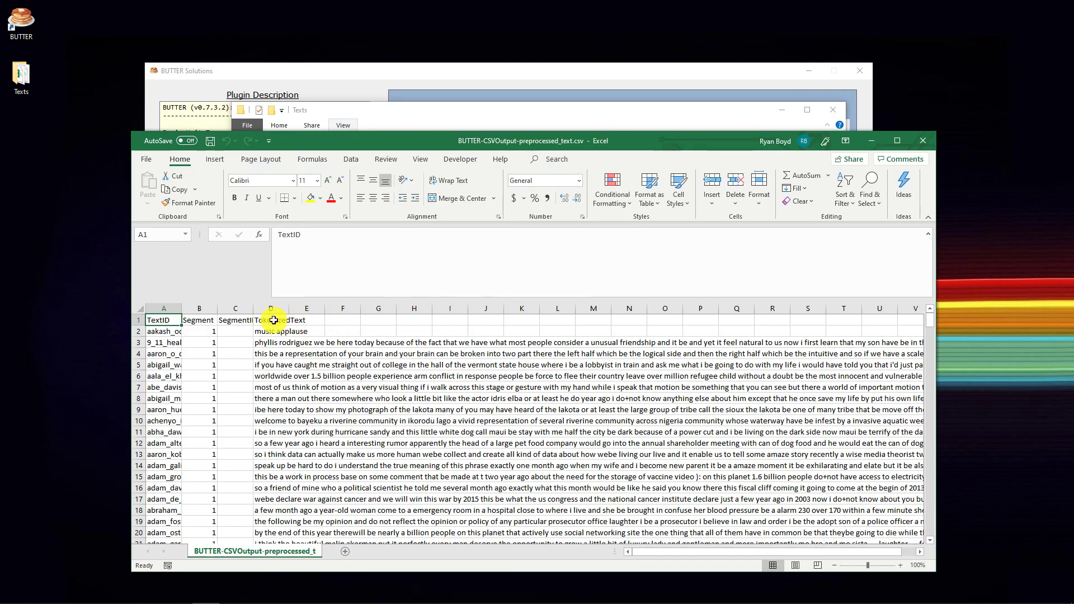
Examine the TextID and TokenizedText entries of the preprocessed CSV, close it and clear the Texts folder window from the pipeline
{"action": "left_click", "coordinate": [158, 334]}
{"action": "left_click", "coordinate": [158, 343]}
{"action": "left_click", "coordinate": [158, 365]}
{"action": "left_click", "coordinate": [272, 342]}
{"action": "left_click", "coordinate": [271, 353]}
{"action": "left_click", "coordinate": [271, 376]}
{"action": "left_click", "coordinate": [272, 409]}
{"action": "left_click", "coordinate": [276, 442]}
{"action": "left_click", "coordinate": [276, 475]}
{"action": "left_click", "coordinate": [276, 500]}
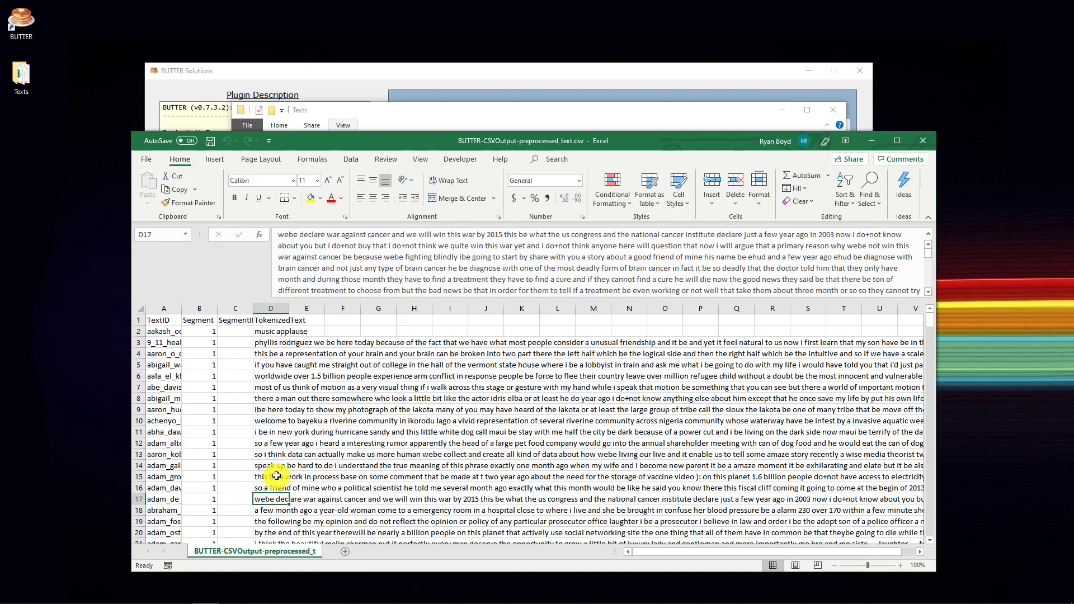
{"action": "left_click", "coordinate": [263, 345]}
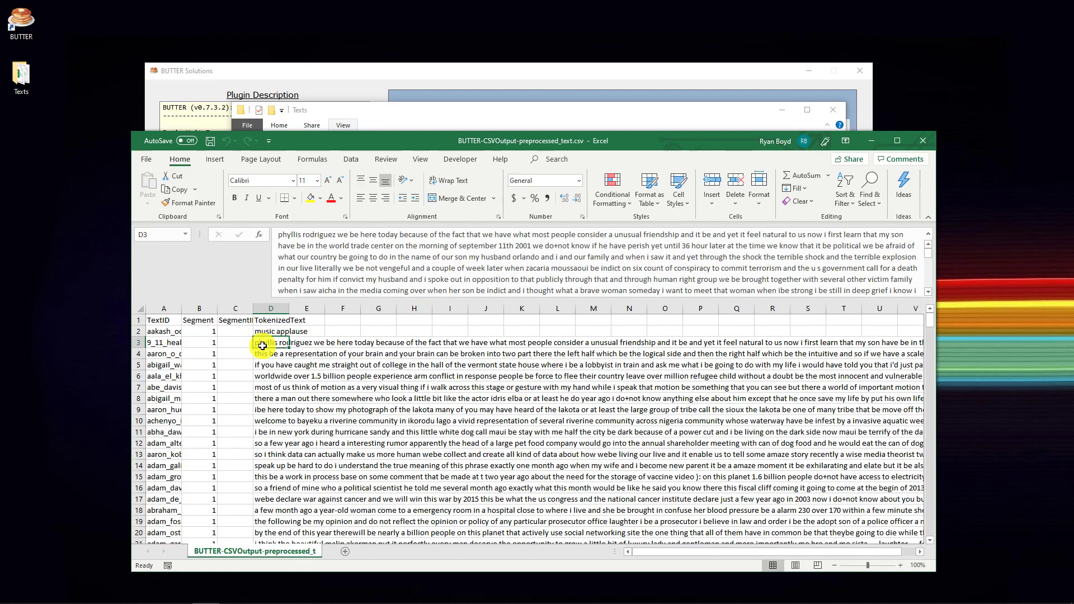
{"action": "scroll", "coordinate": [313, 420], "scroll_direction": "down", "scroll_amount": 5}
{"action": "left_click", "coordinate": [313, 421]}
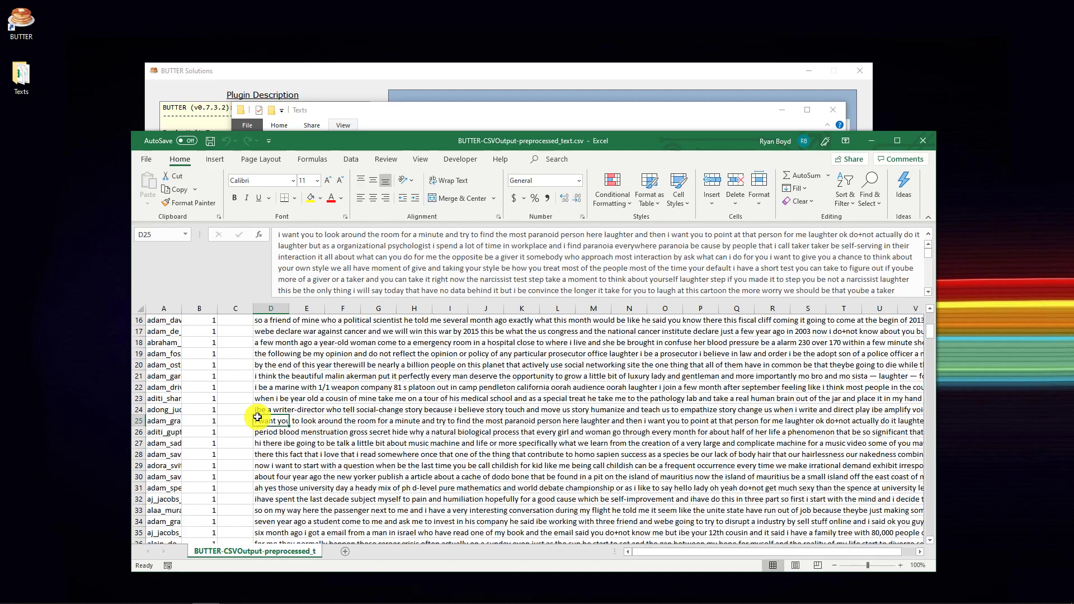
{"action": "left_click", "coordinate": [922, 141]}
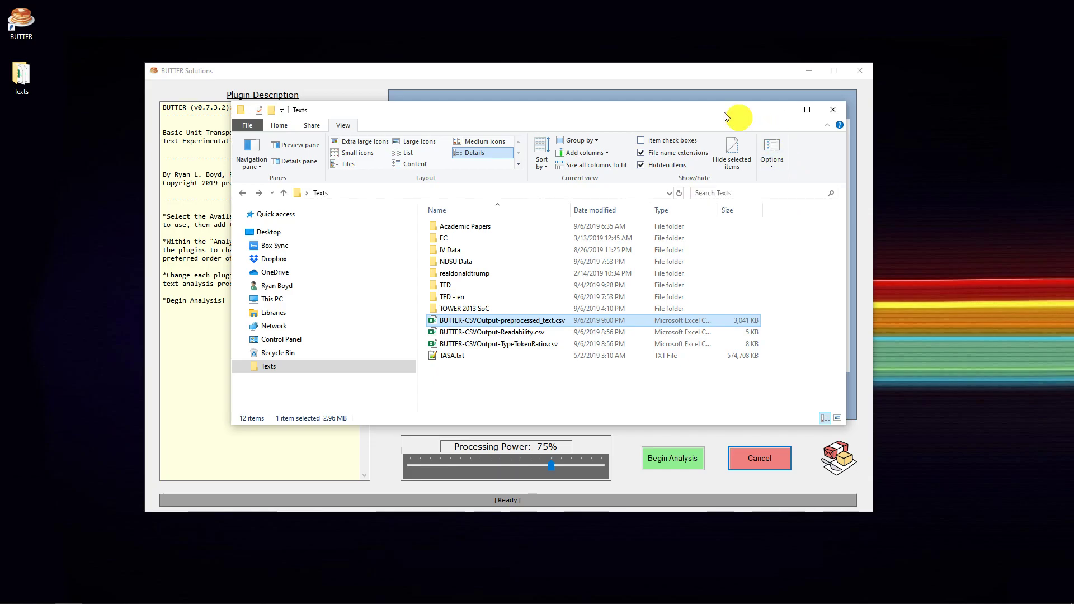
{"action": "left_click_drag", "start_coordinate": [645, 116], "coordinate": [1073, 150]}
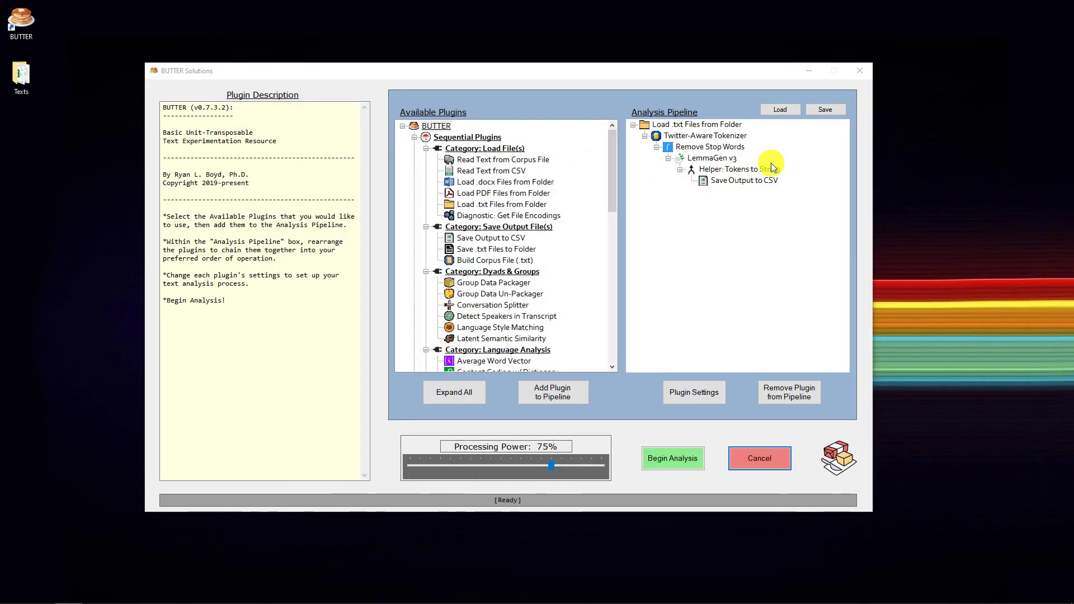
Nest Save Output to CSV directly under Load .txt Files from Folder and remove the Twitter-Aware Tokenizer branch
{"action": "left_click_drag", "start_coordinate": [730, 183], "coordinate": [736, 140]}
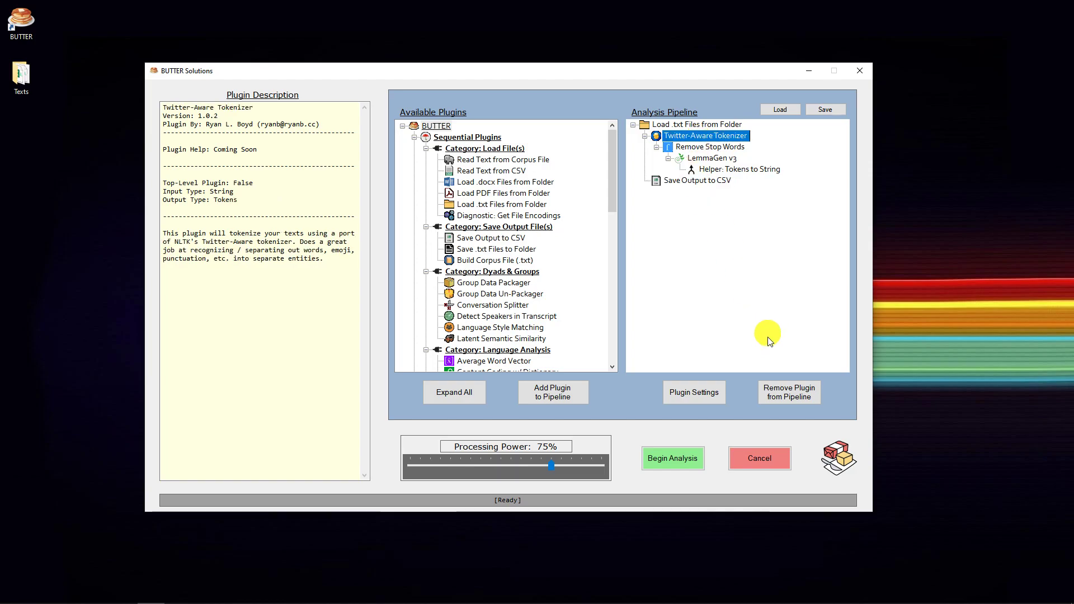
{"action": "left_click", "coordinate": [789, 392]}
{"action": "left_click", "coordinate": [668, 122]}
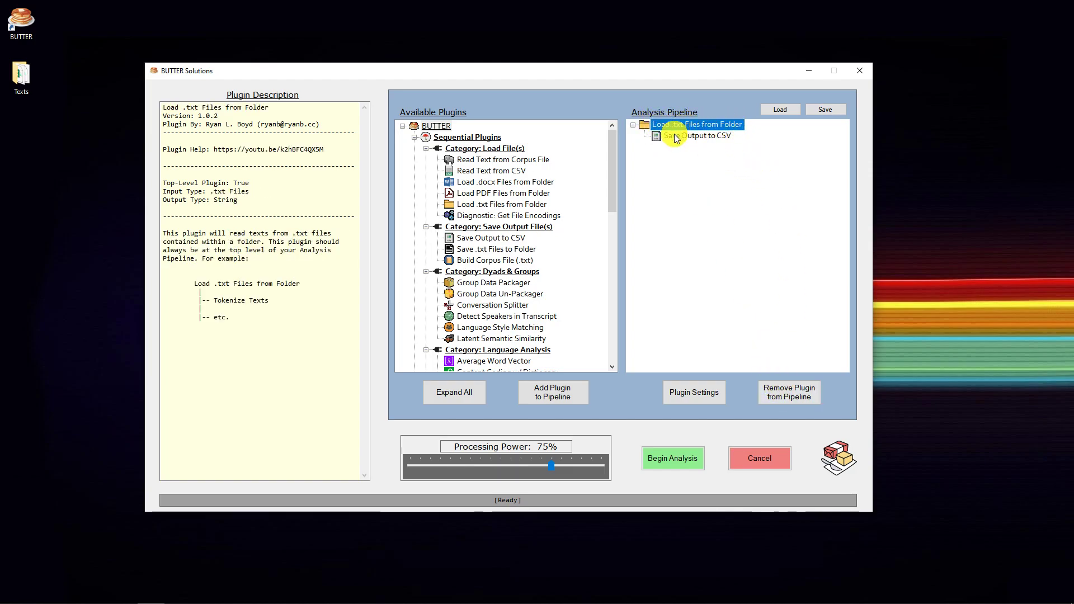
{"action": "left_click", "coordinate": [675, 136]}
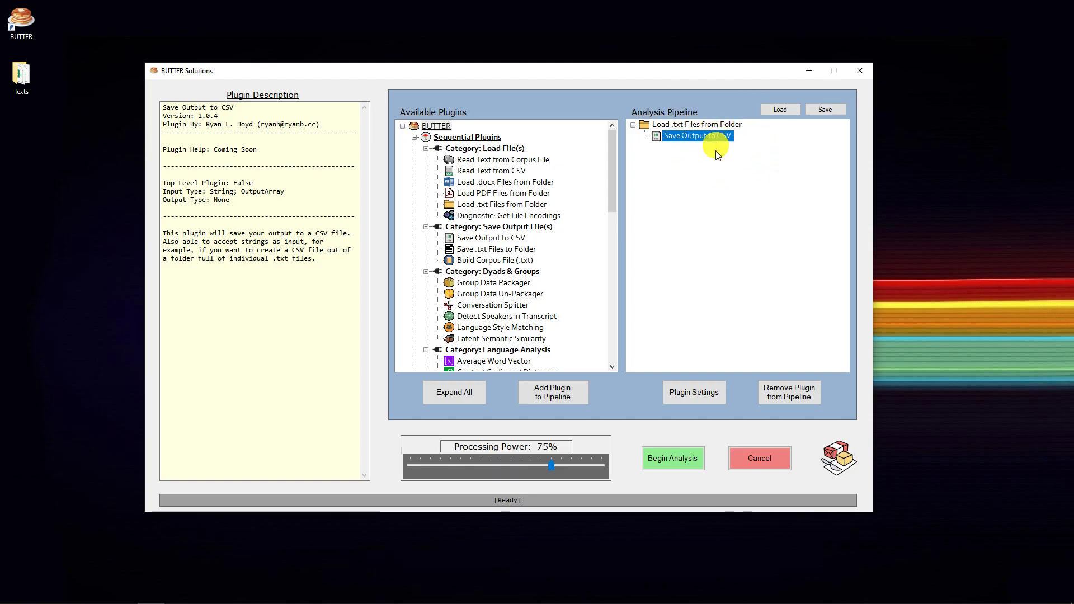
Run the two-plugin pipeline and reopen the regenerated BUTTER-CSVOutput-preprocessed_text.csv in Excel
{"action": "left_click", "coordinate": [673, 451]}
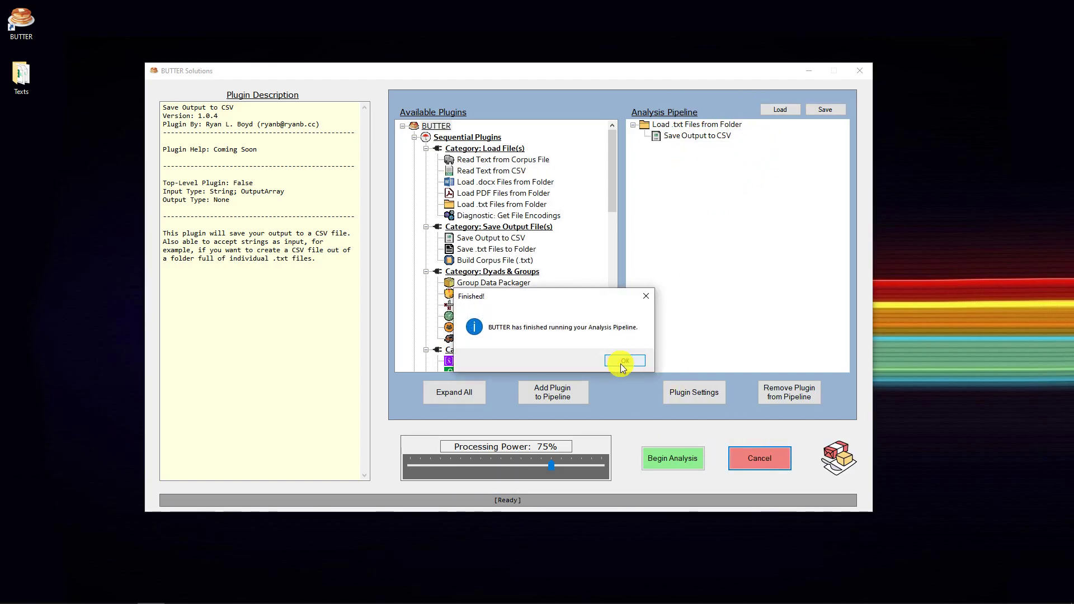
{"action": "left_click", "coordinate": [620, 364]}
{"action": "left_click_drag", "start_coordinate": [1073, 170], "coordinate": [515, 73]}
{"action": "double_click", "coordinate": [471, 284]}
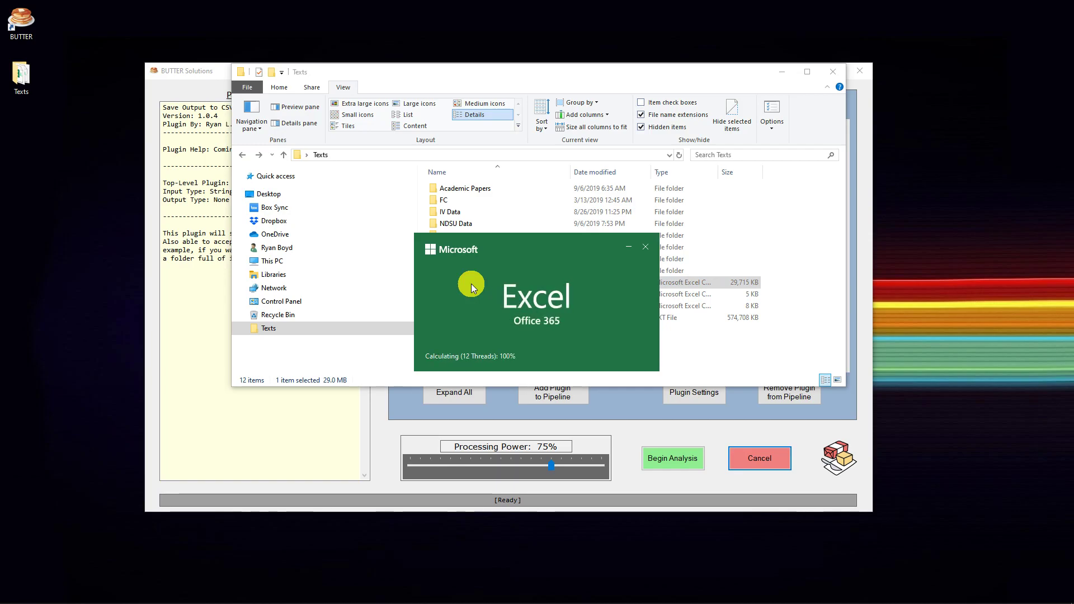
Examine the unprocessed transcripts in the Text column and their file names in the TextID column
{"action": "scroll", "coordinate": [212, 355], "scroll_direction": "up", "scroll_amount": 3, "text": "ctrl"}
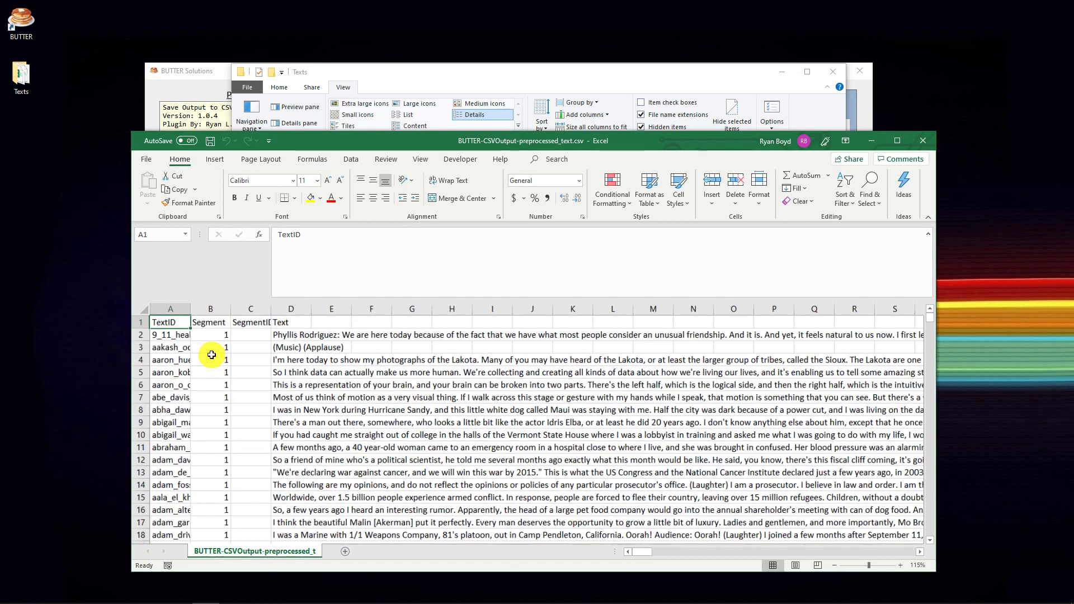
{"action": "scroll", "coordinate": [211, 354], "scroll_direction": "up", "scroll_amount": 1}
{"action": "left_click", "coordinate": [212, 352]}
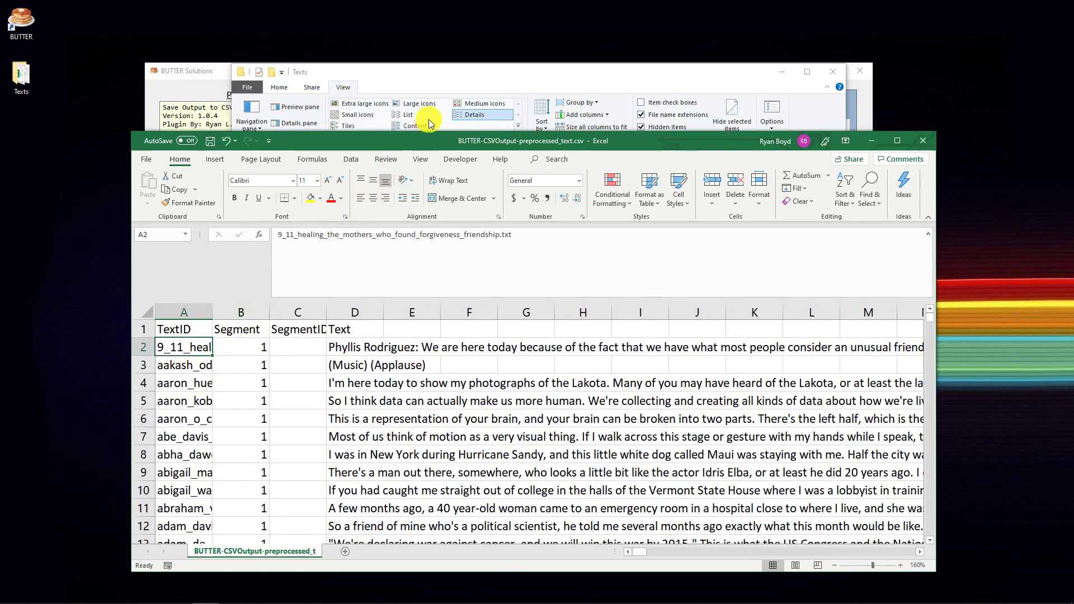
{"action": "double_click", "coordinate": [425, 138]}
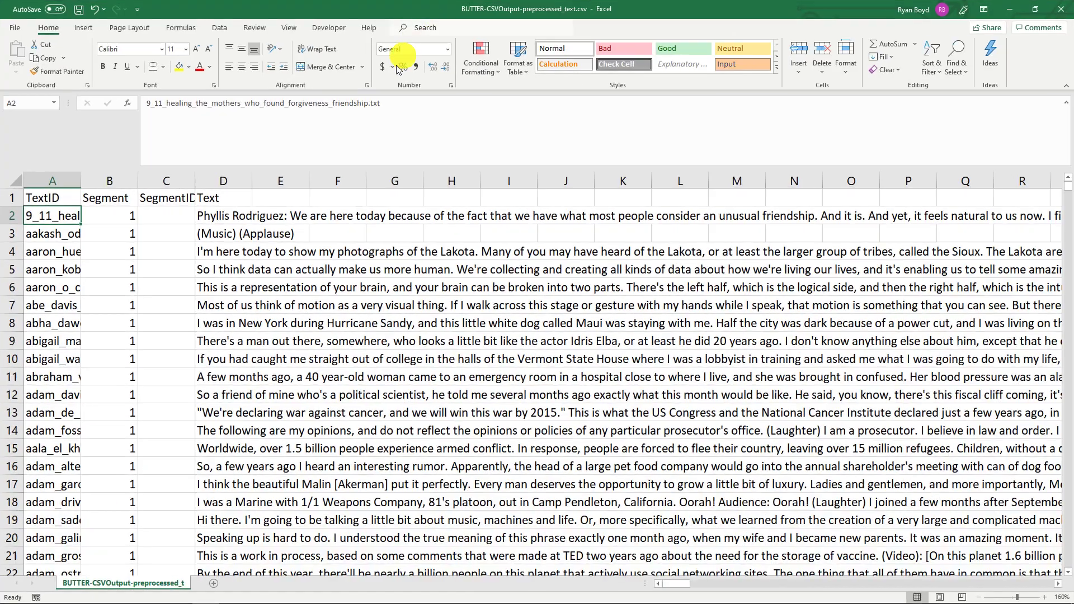
{"action": "left_click", "coordinate": [221, 218]}
{"action": "left_click_drag", "start_coordinate": [221, 218], "coordinate": [218, 282]}
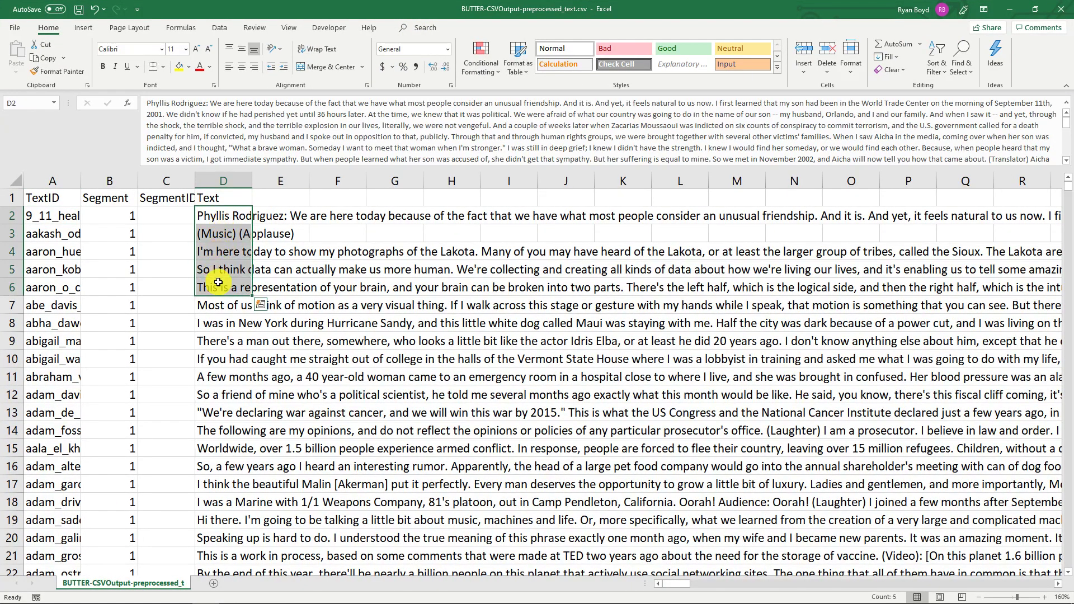
{"action": "left_click", "coordinate": [223, 350]}
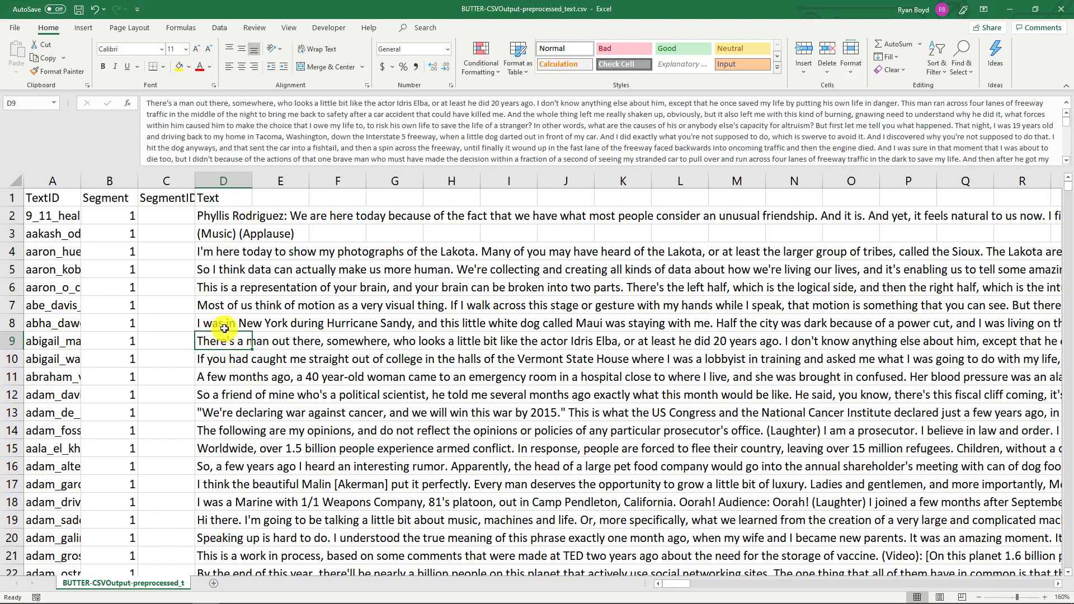
{"action": "left_click", "coordinate": [59, 342]}
{"action": "left_click", "coordinate": [62, 358]}
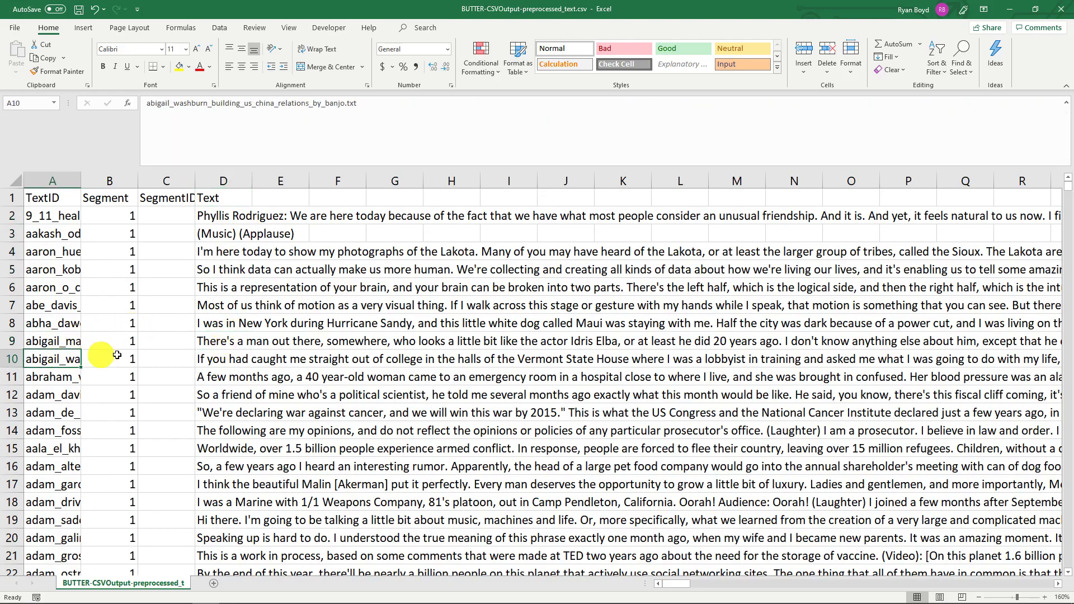
Close the CSV and the Texts folder window, and select Save Output to CSV in the BUTTER pipeline
{"action": "left_click", "coordinate": [1061, 9]}
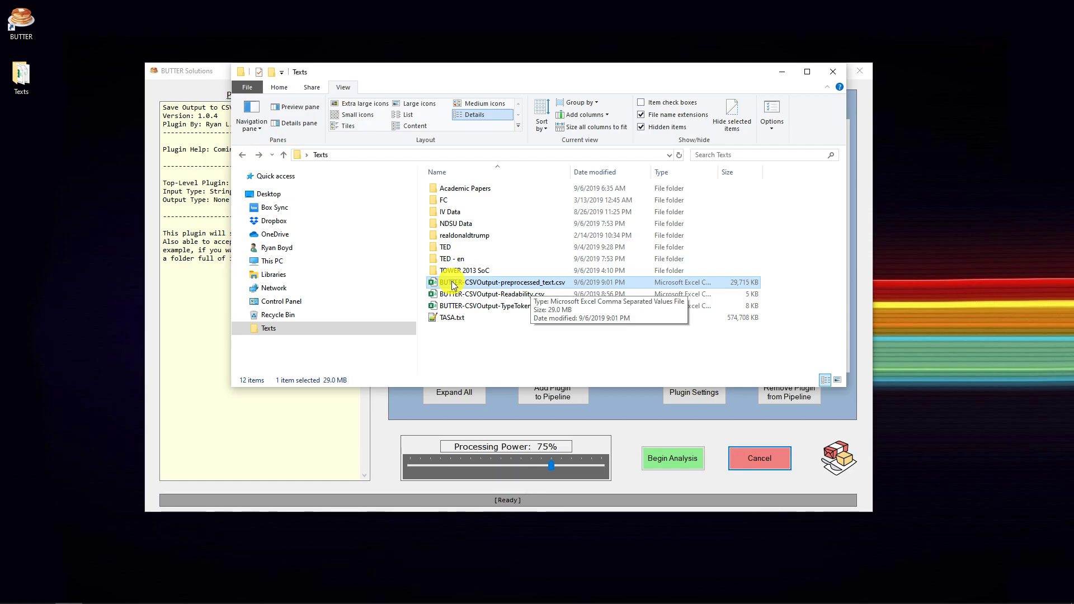
{"action": "left_click", "coordinate": [828, 76]}
{"action": "left_click", "coordinate": [695, 137]}
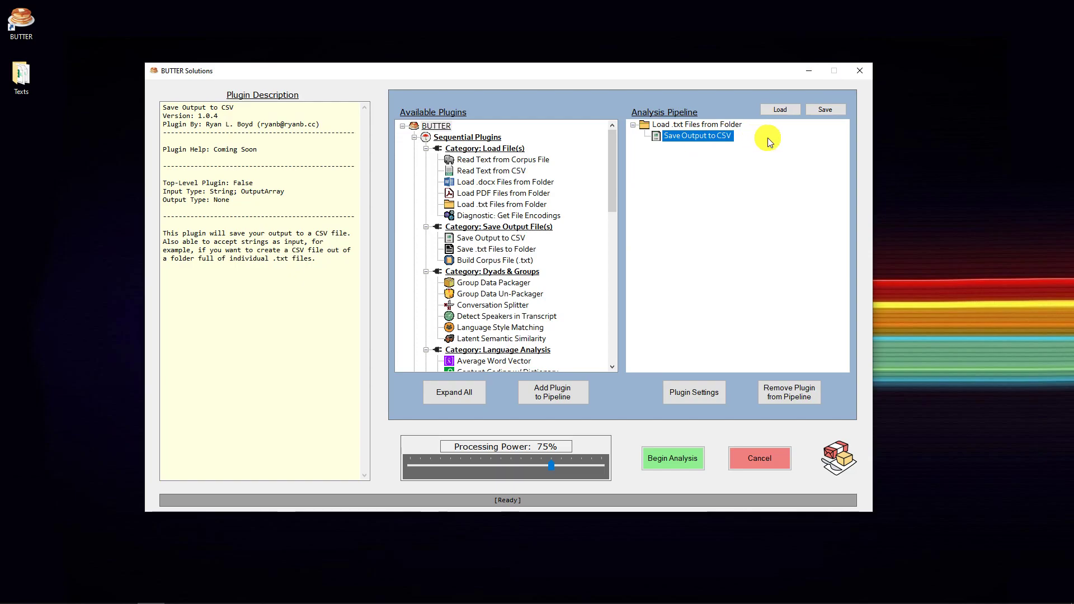